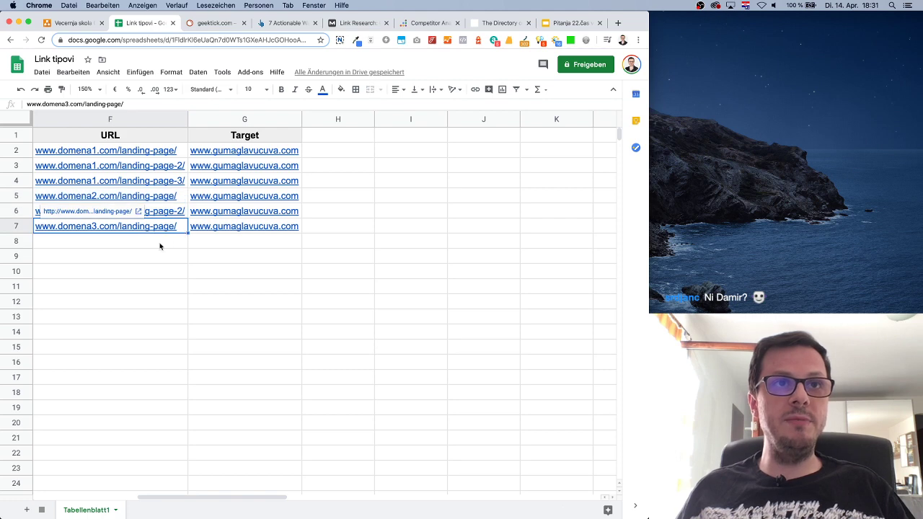
- Compare the Backlinks metric for geektick.com in Semrush with the linking URLs in F2:F7 of the Link tipovi sheet
left_click(161, 245)
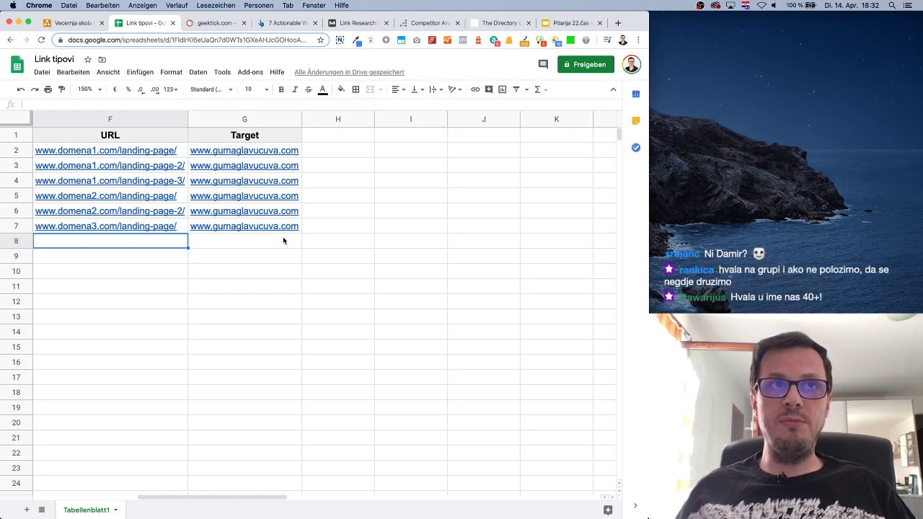
left_click(216, 26)
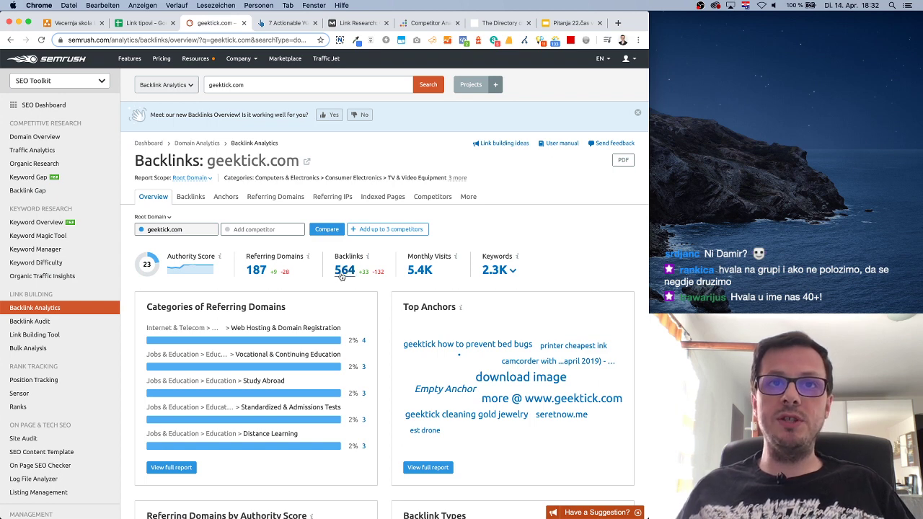
scroll(345, 267, "down", 1)
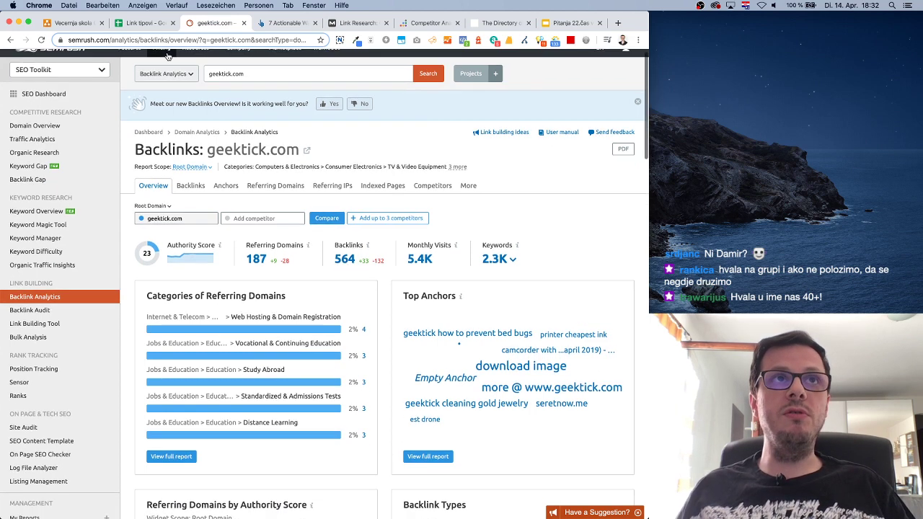
left_click(144, 23)
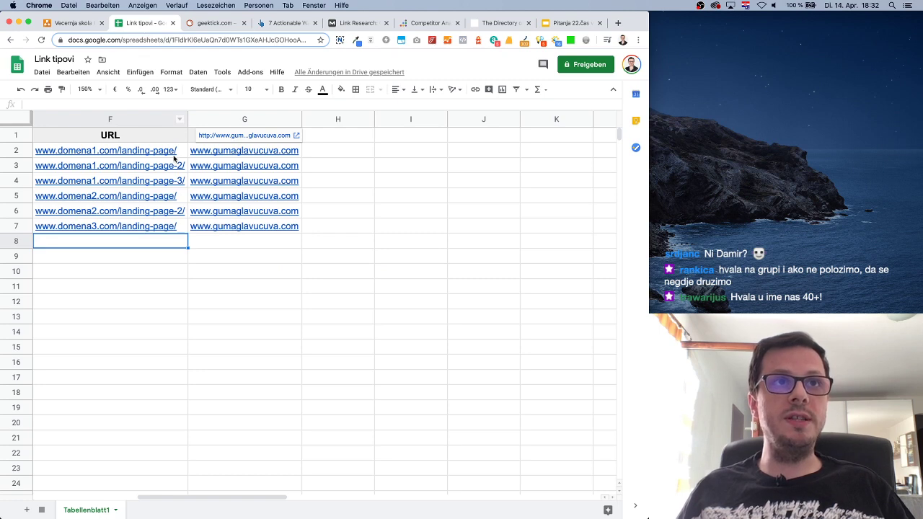
left_click_drag(184, 153, 186, 229)
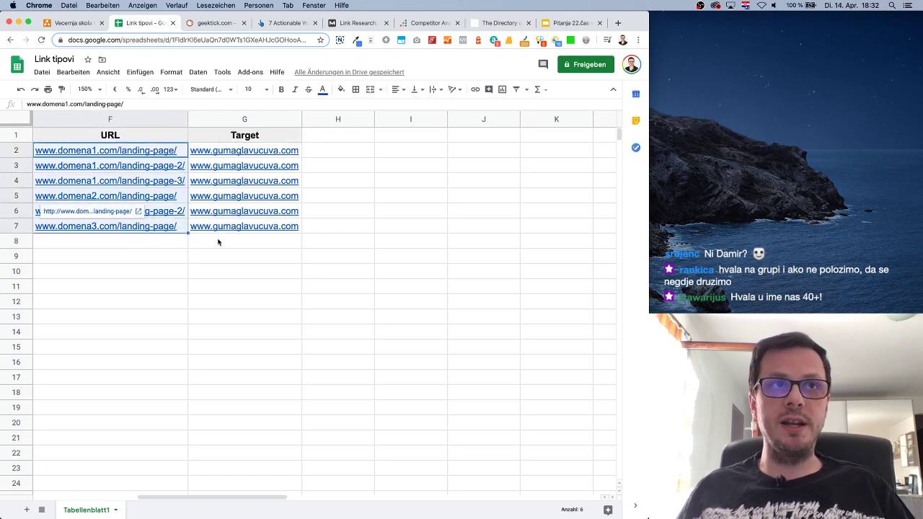
left_click(158, 245)
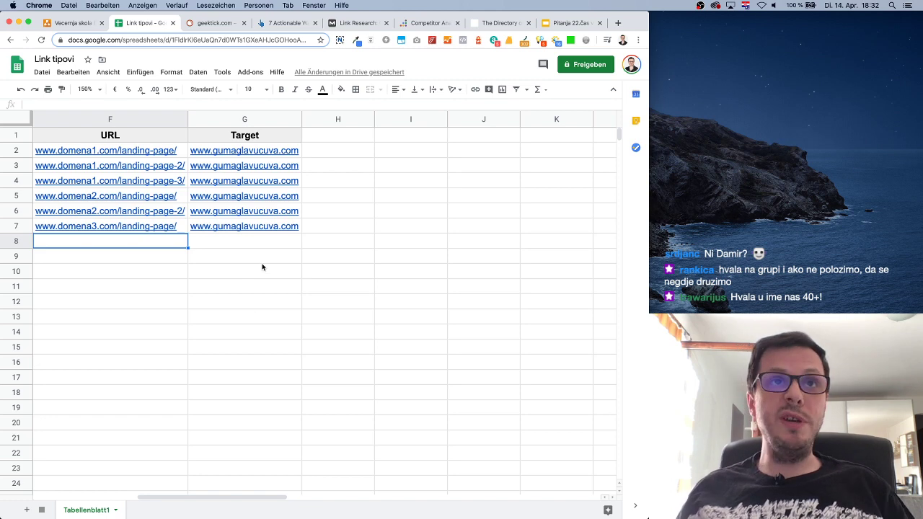
- Switch to Semrush and examine the Authority Score and Referring Domains metrics in the geektick.com backlink overview
left_click(214, 27)
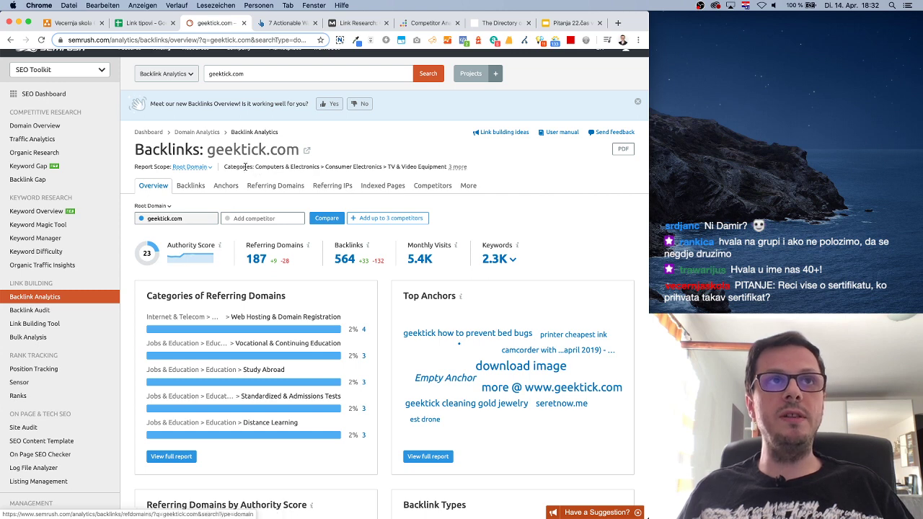
scroll(280, 118, "up", 1)
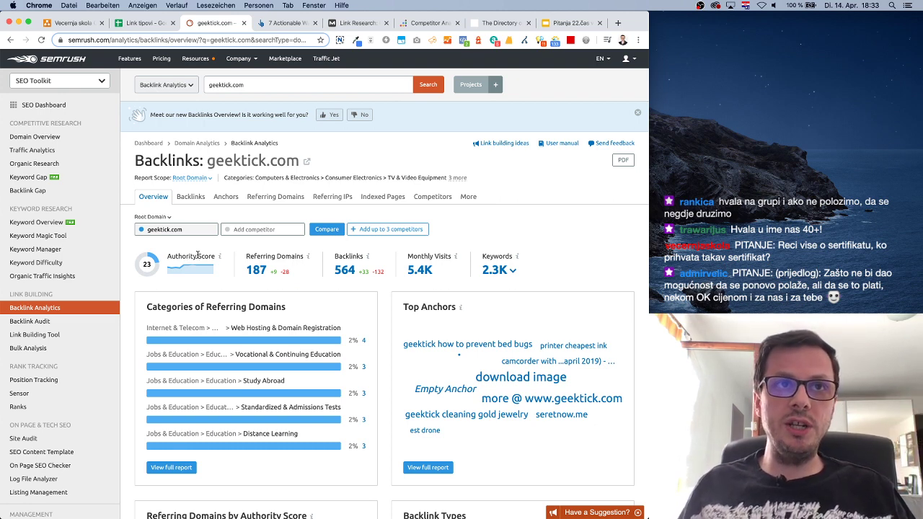
left_click_drag(215, 256, 171, 256)
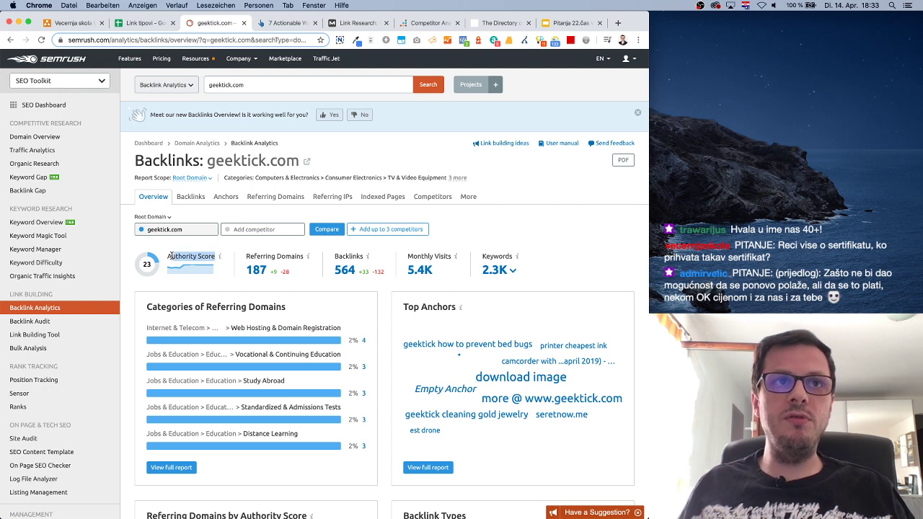
left_click(196, 256)
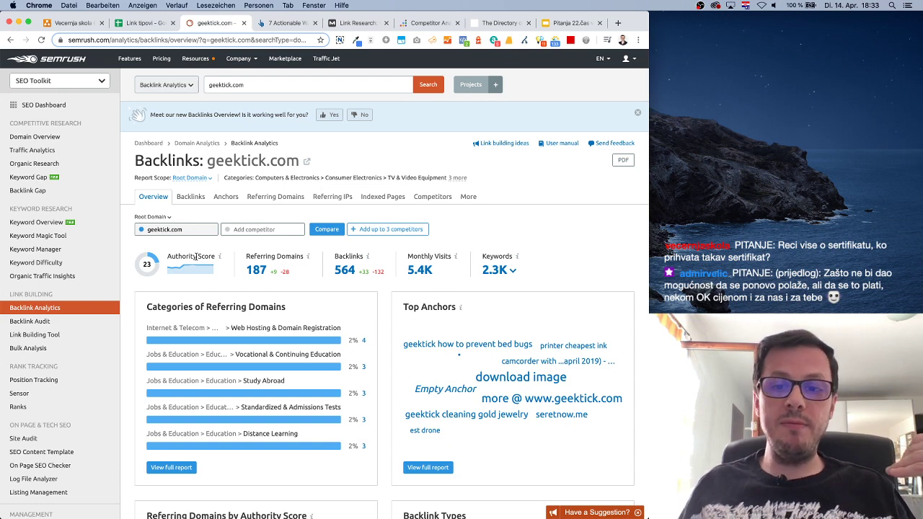
scroll(189, 264, "down", 1)
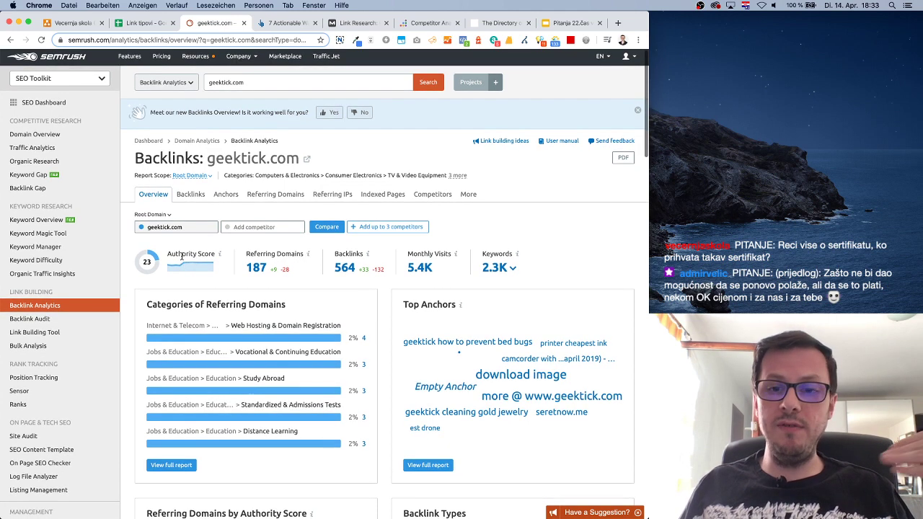
scroll(182, 255, "up", 1)
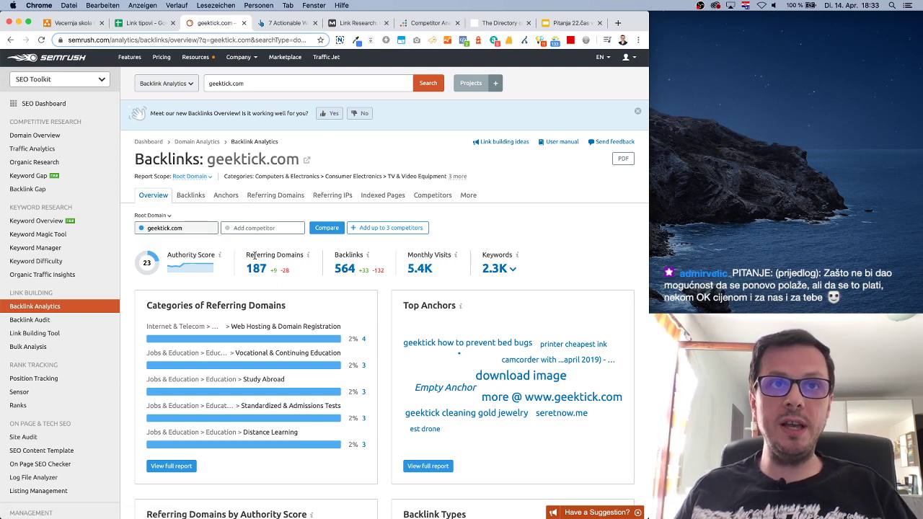
left_click_drag(256, 255, 276, 255)
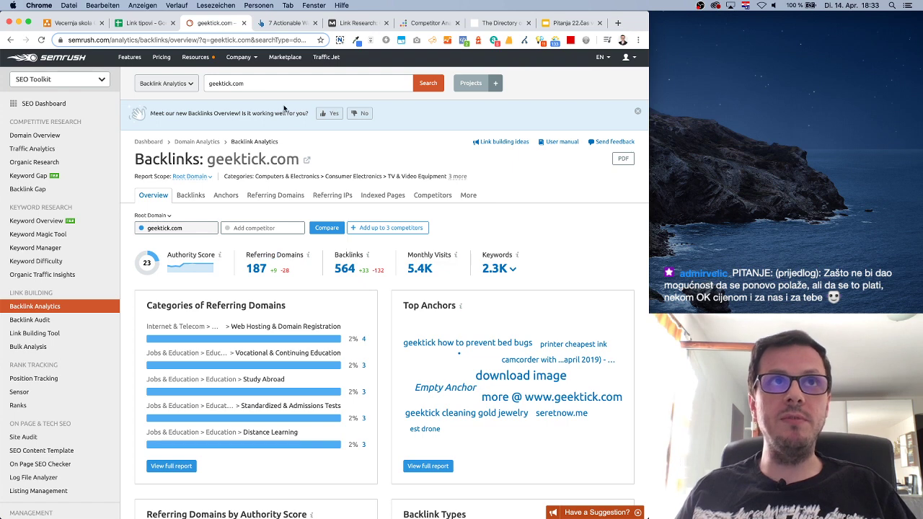
scroll(285, 108, "down", 2)
- Return to the Link tipovi sheet and examine the domena1.com, domena2.com and domena3.com groups in the Domain column
left_click(145, 22)
scroll(312, 246, "left", 5)
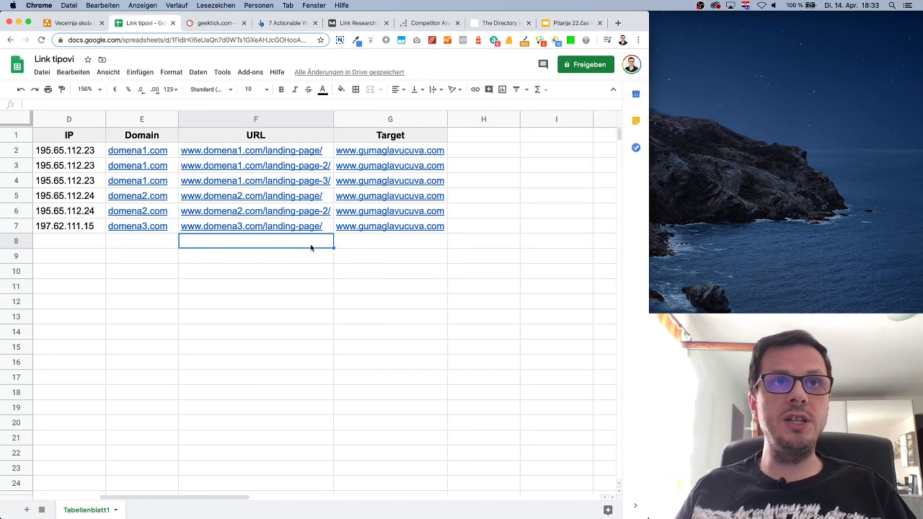
scroll(311, 247, "right", 3)
left_click(149, 271)
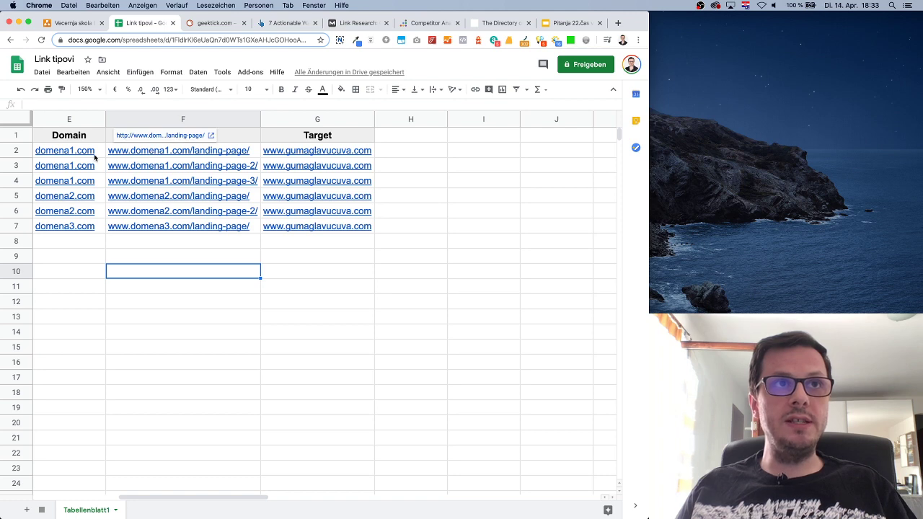
left_click_drag(95, 154, 100, 186)
left_click(103, 209)
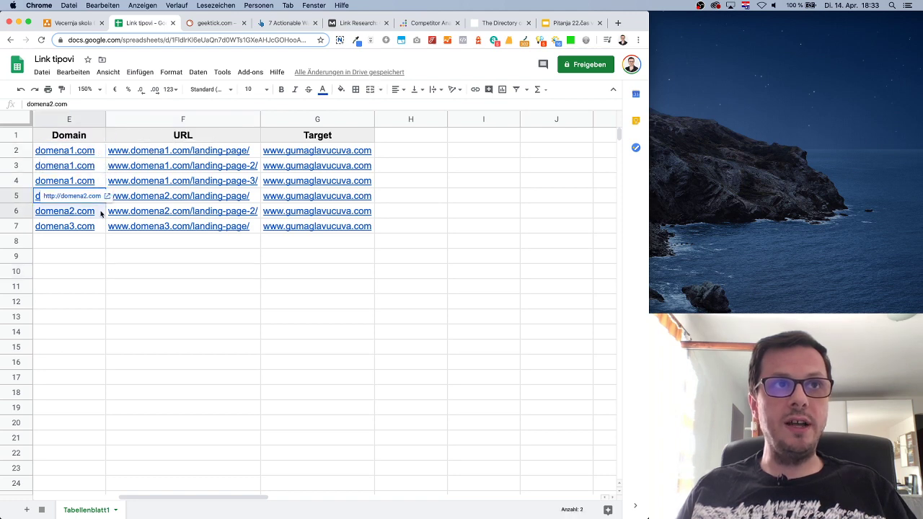
left_click(102, 227, "super")
left_click(96, 241)
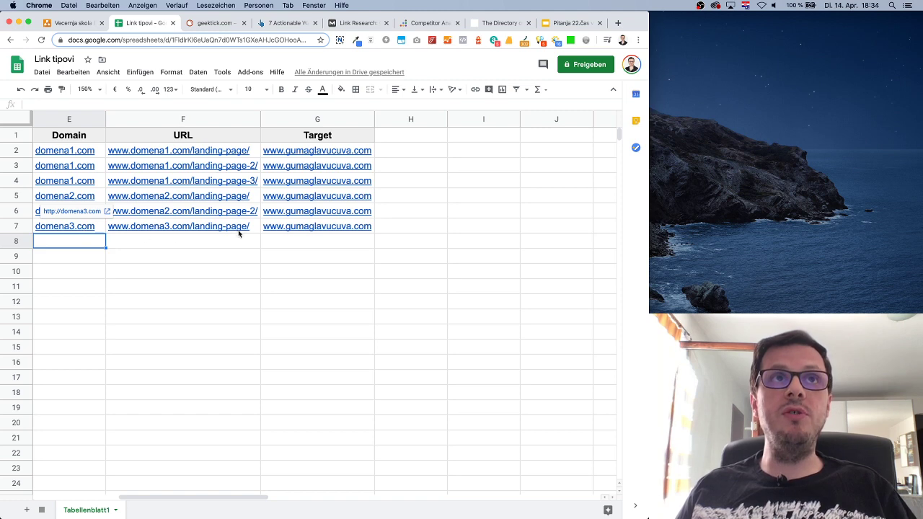
- Rename the Domain column header in E1 as Domain-Pop
left_click(81, 136)
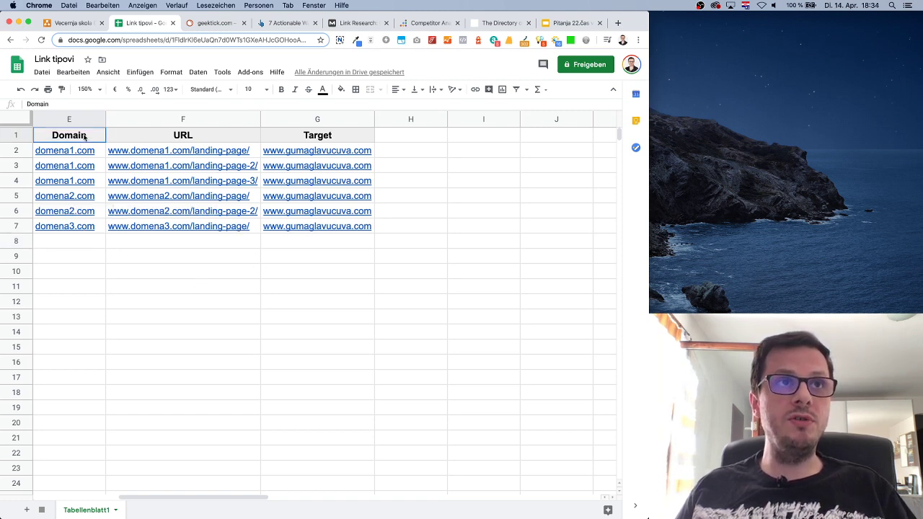
type("-Pop")
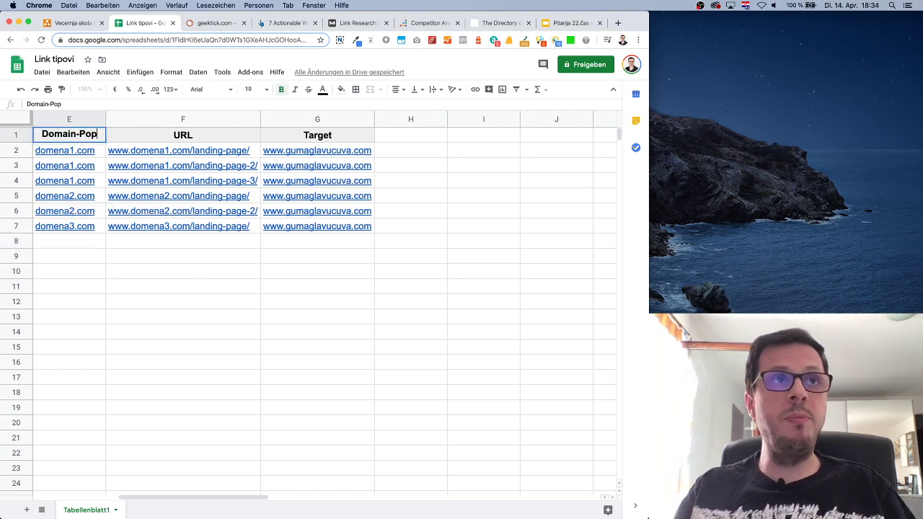
left_click(160, 245)
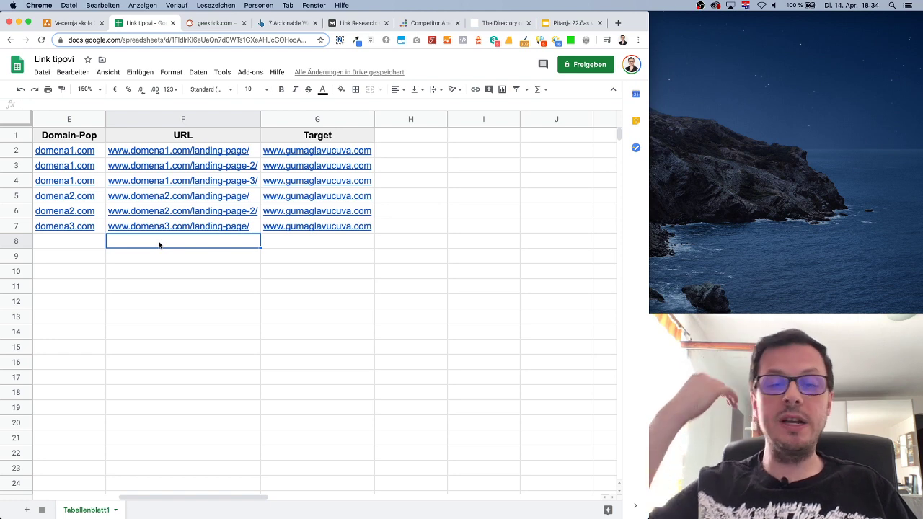
- Compare the Referring Domains metric in Semrush with the Domain-Pop column of the Link tipovi sheet
left_click(220, 23)
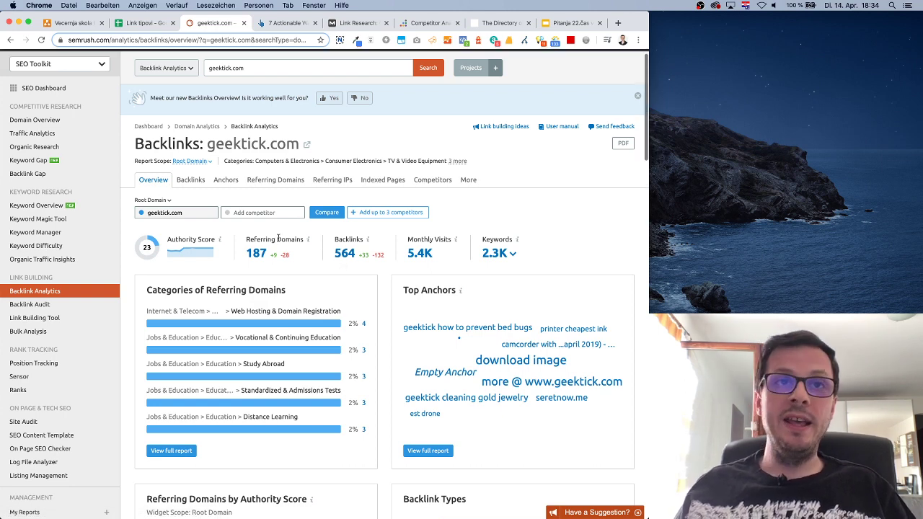
scroll(309, 261, "down", 1)
left_click(153, 23)
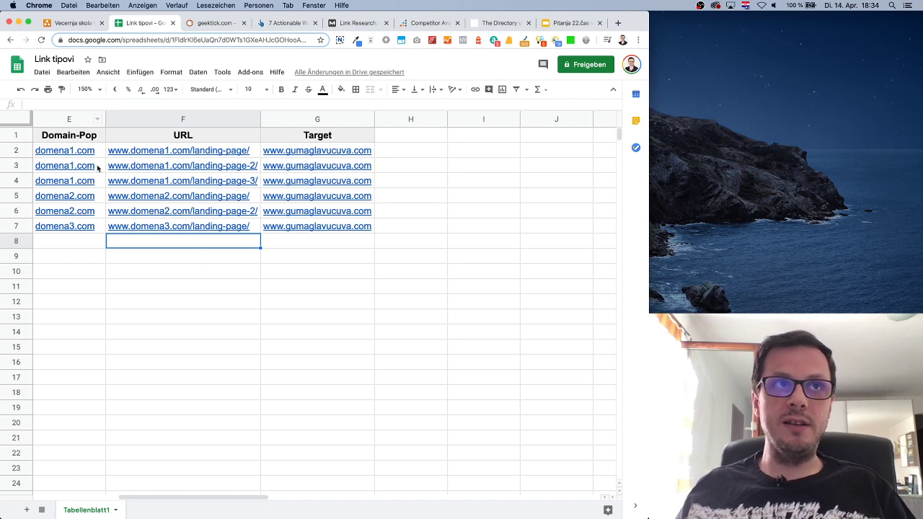
left_click(81, 139)
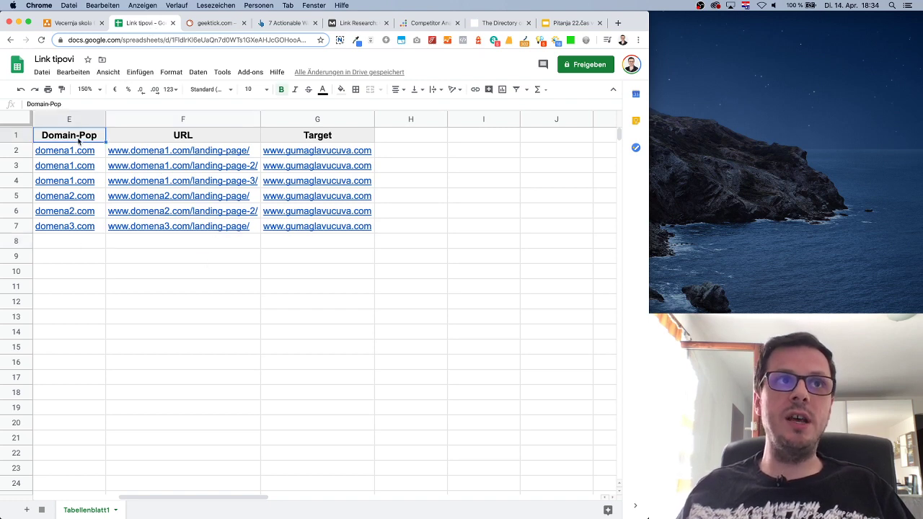
- Compare the URL and Domain-Pop entries in rows 2 to 7 of the sheet with the Semrush backlink overview for geektick.com
left_click(213, 26)
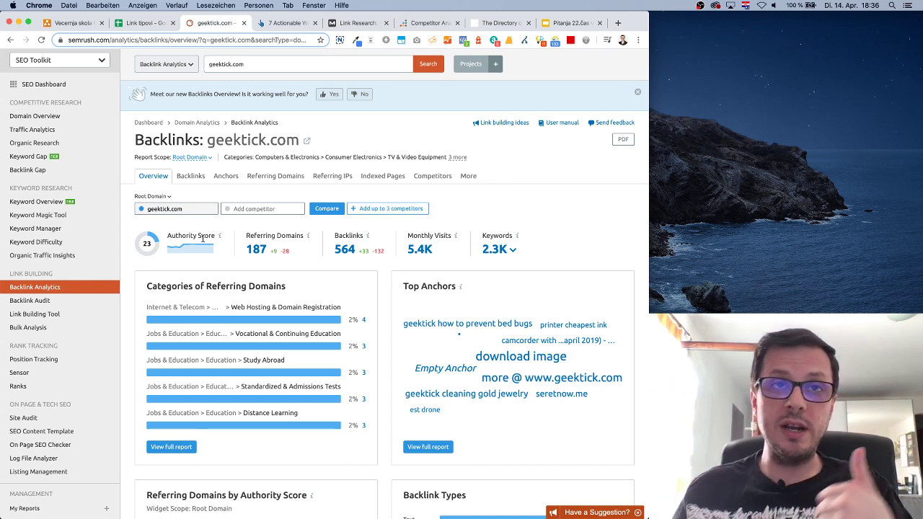
left_click(158, 21)
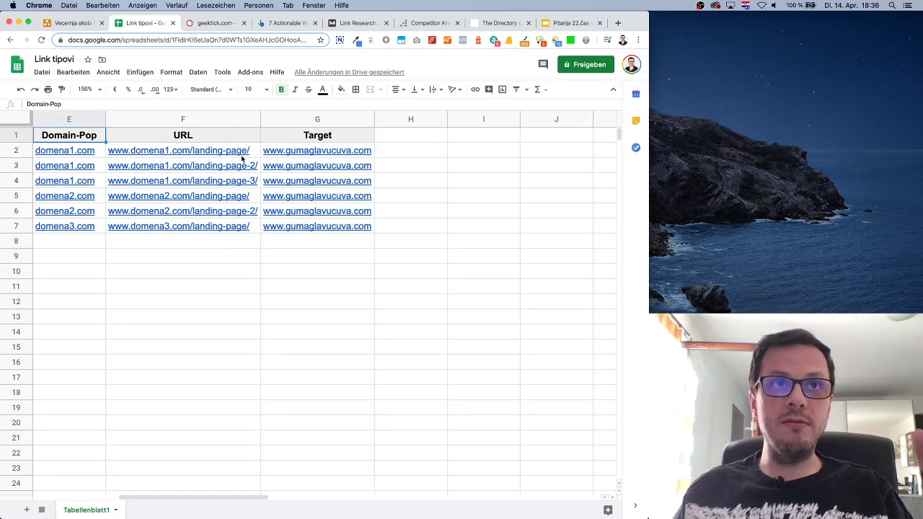
left_click_drag(249, 153, 246, 246)
left_click(235, 257)
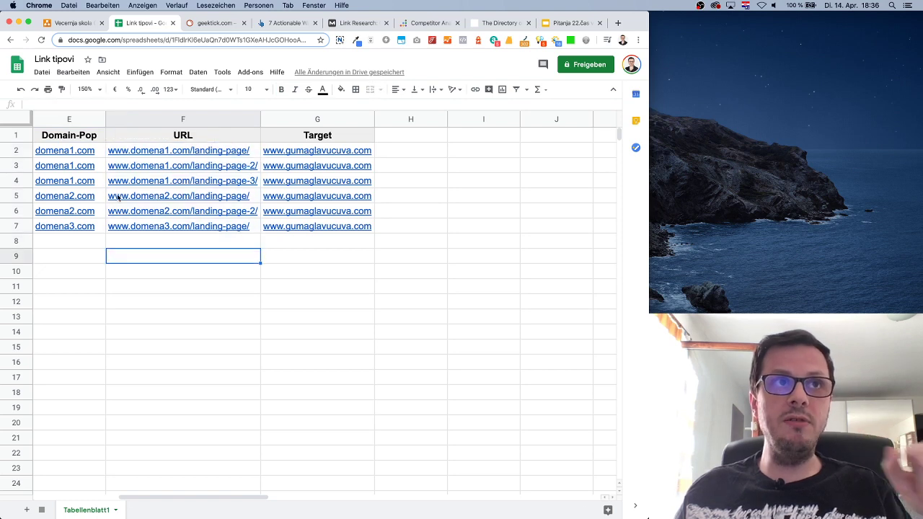
left_click_drag(90, 153, 69, 227)
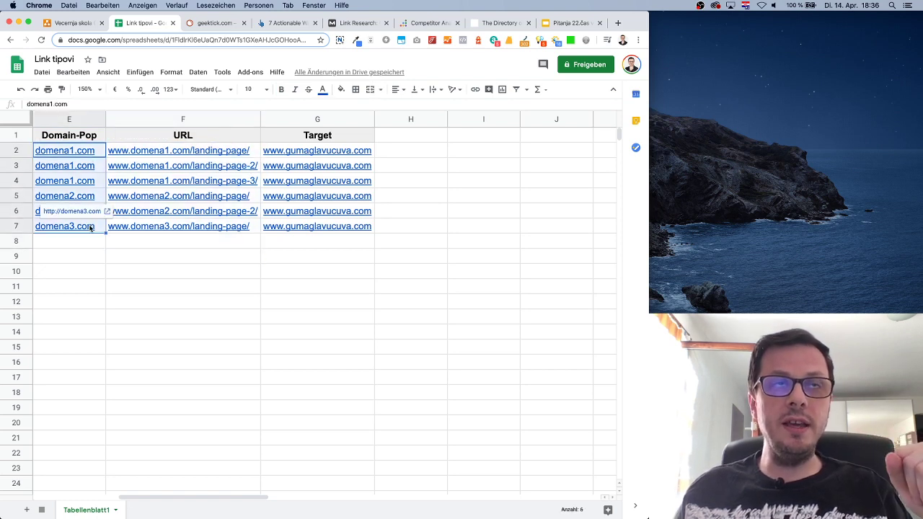
left_click(216, 23)
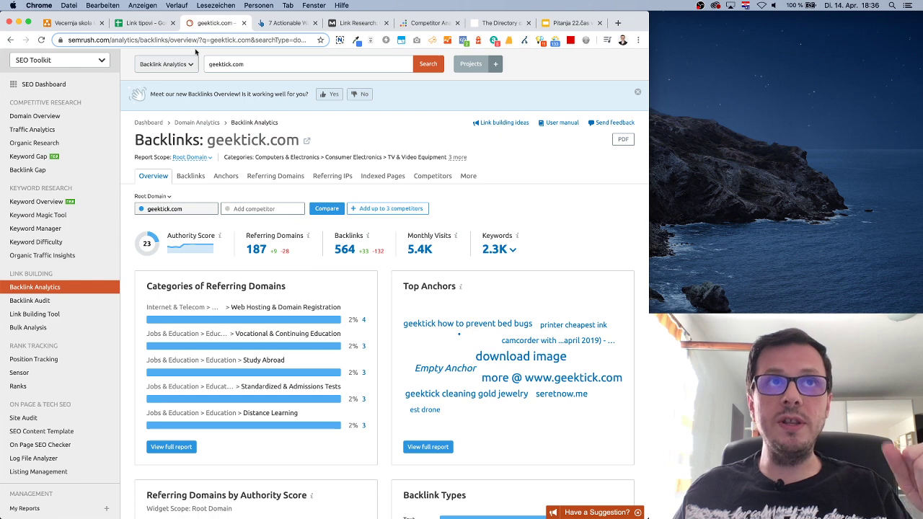
left_click(157, 24)
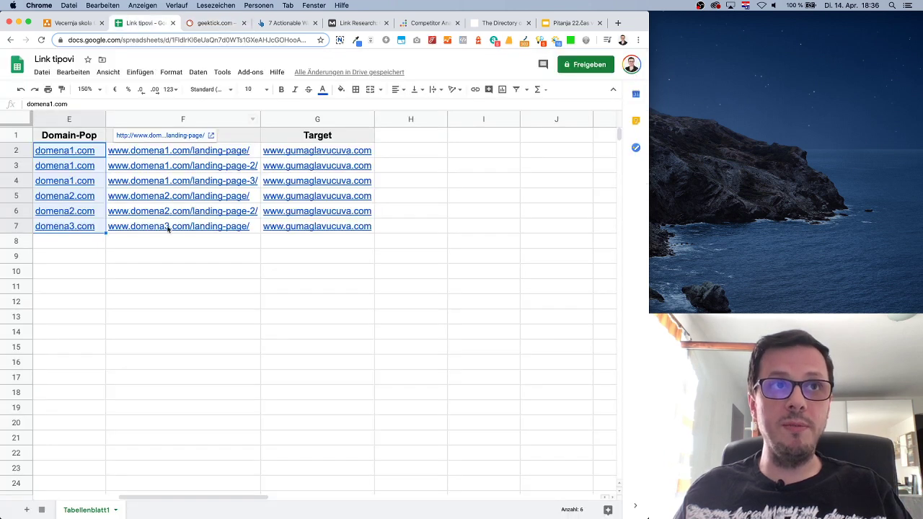
left_click(195, 265)
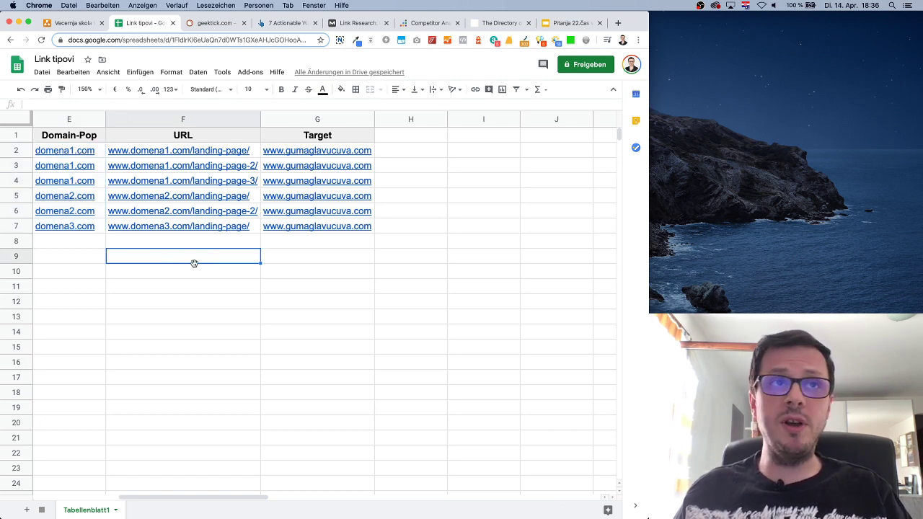
left_click(170, 244)
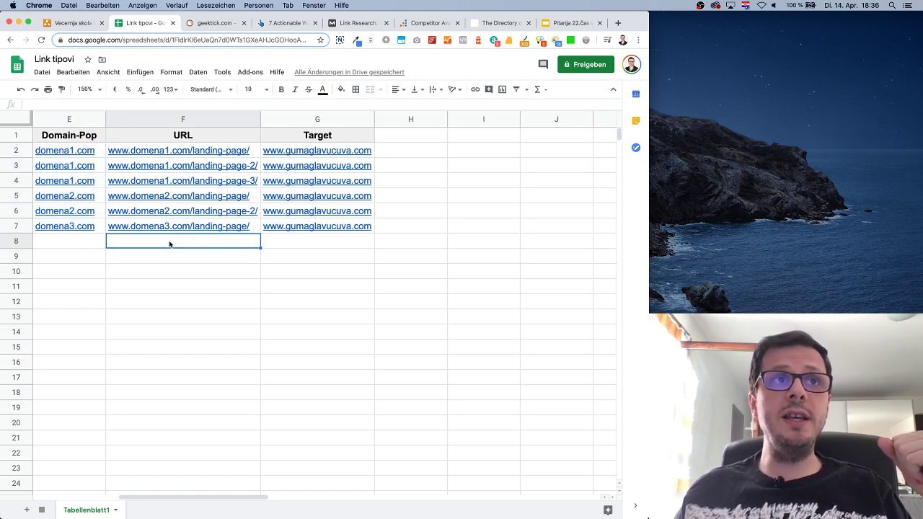
left_click(86, 243)
left_click(209, 23)
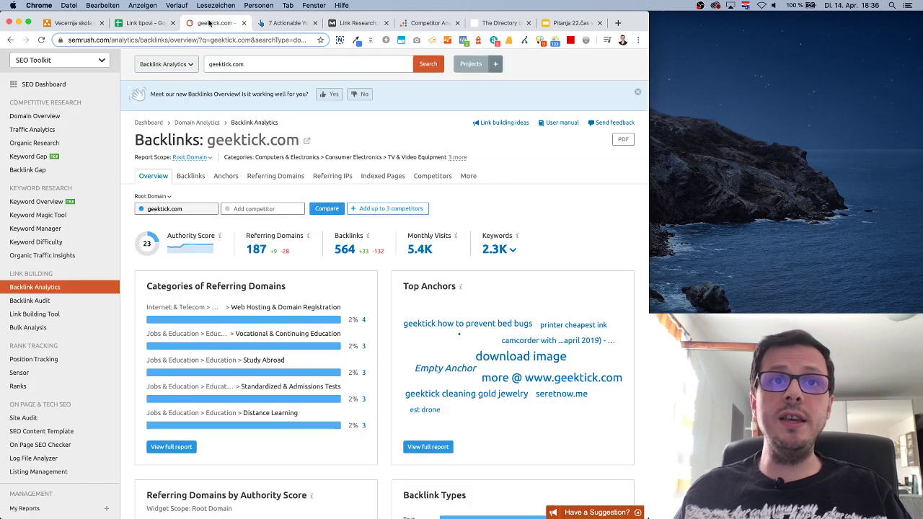
left_click(148, 24)
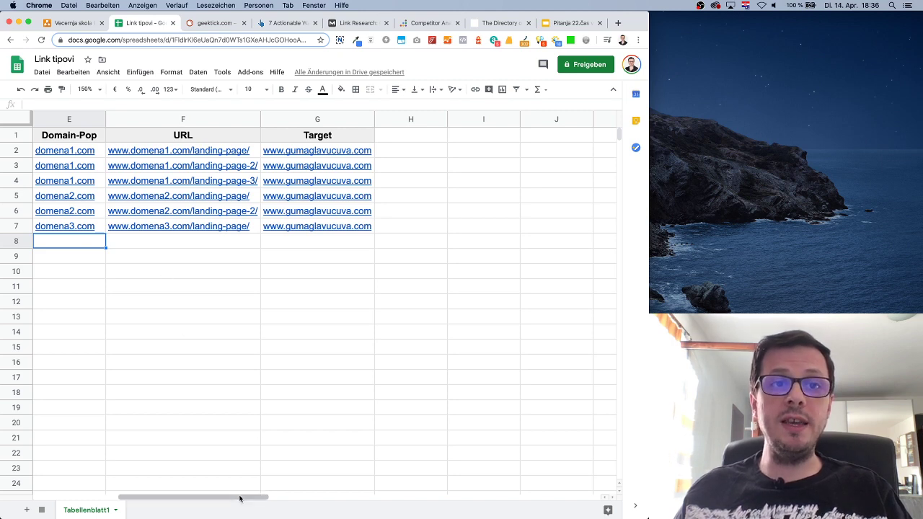
- Examine the IP column groups in D2:D4, D5:D6 and D7 beside their domains
left_click_drag(240, 497, 232, 497)
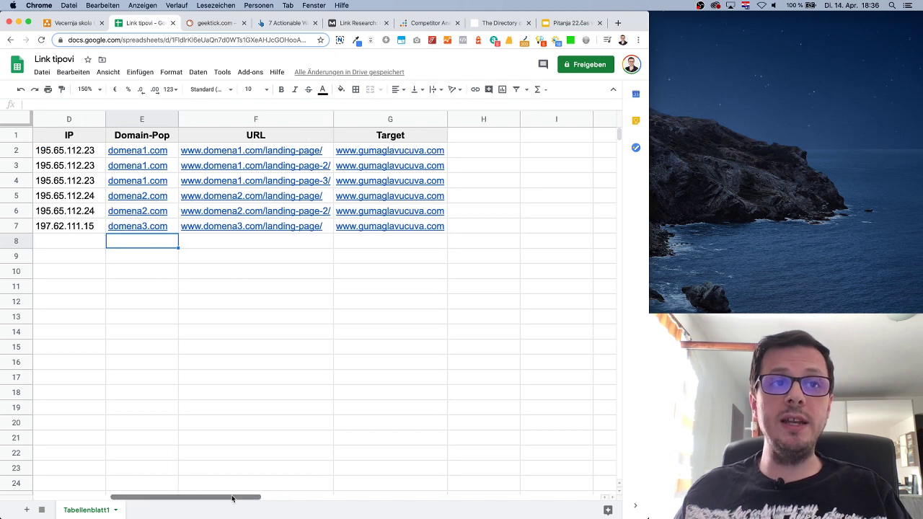
left_click(86, 137)
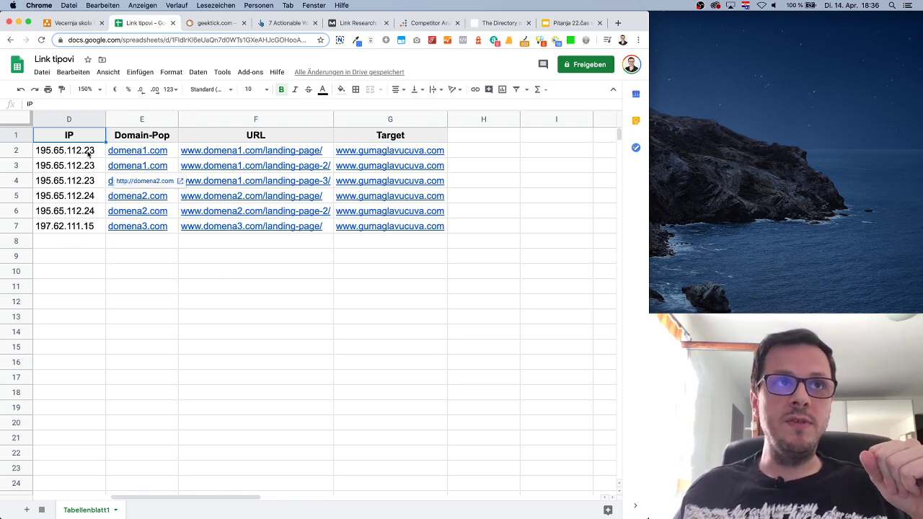
left_click_drag(86, 157, 88, 184)
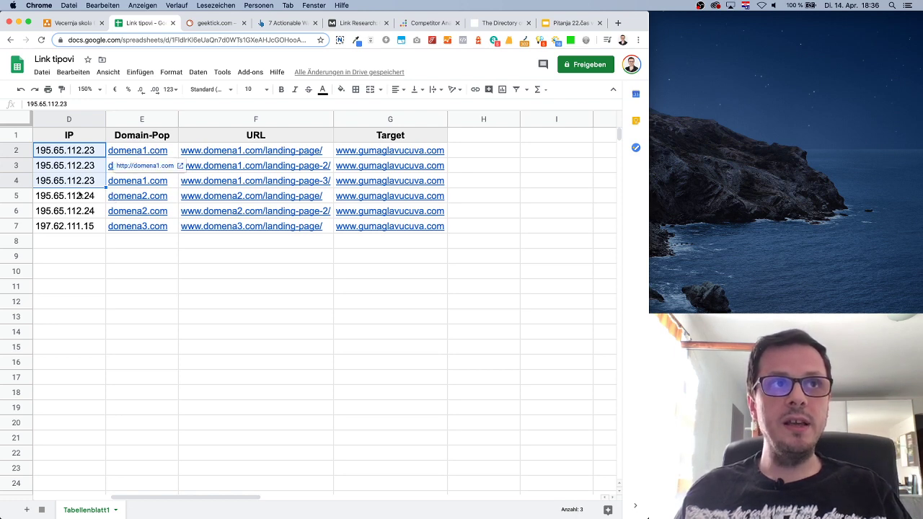
left_click(75, 199)
left_click_drag(72, 206, 80, 211)
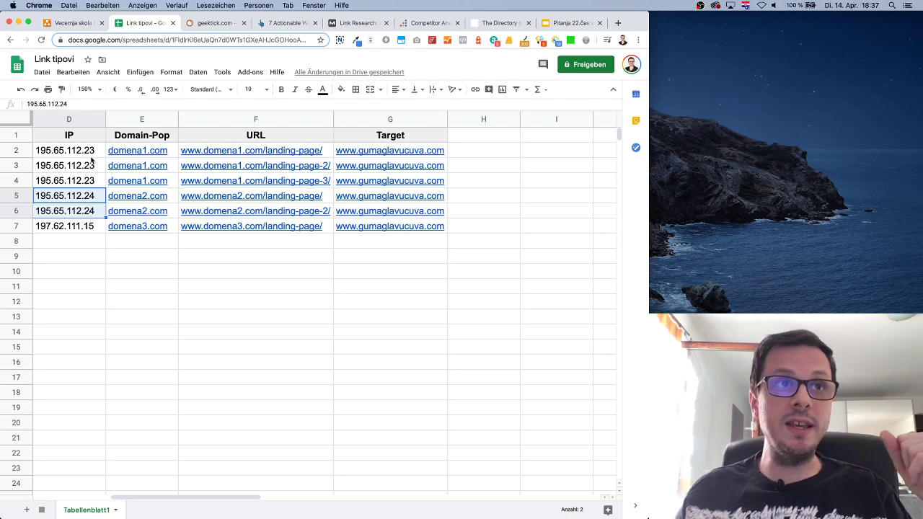
left_click(79, 230)
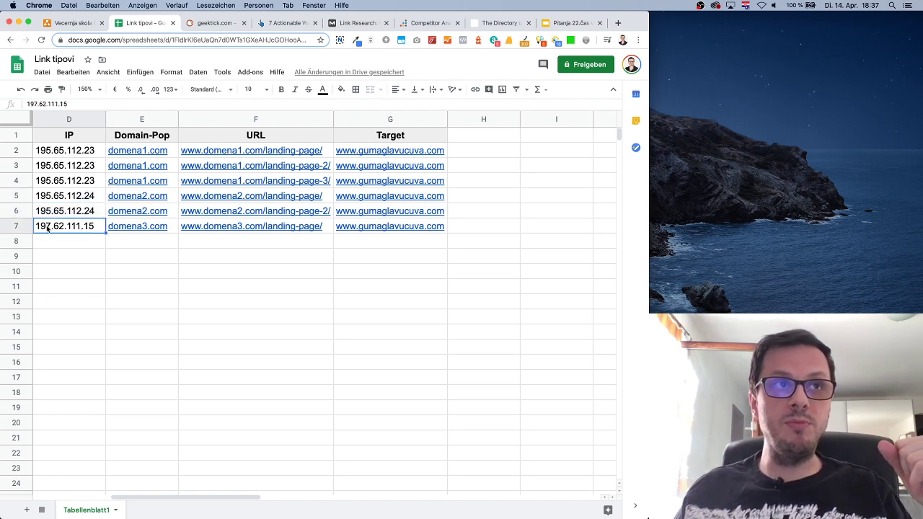
- Change the IP address for domena3.com in D7 to 215.62.111.15
double_click(47, 227)
left_click_drag(51, 225, 35, 225)
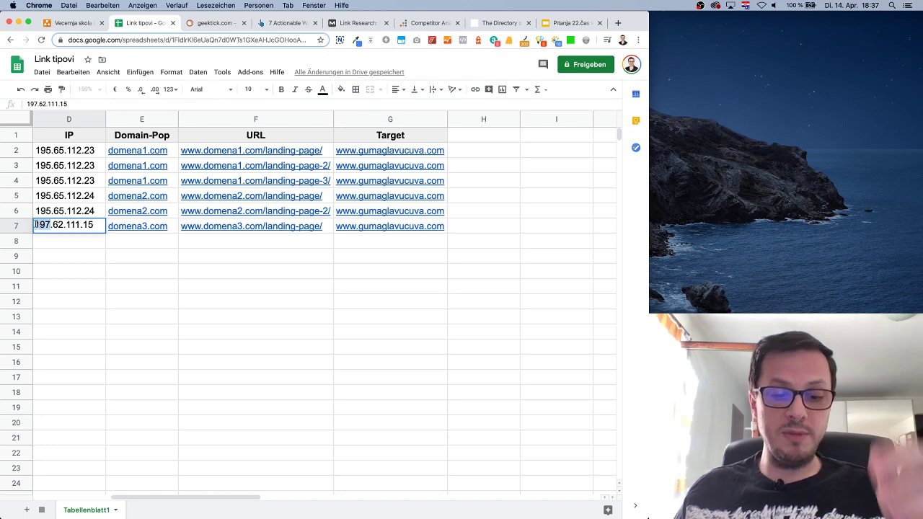
type("215")
left_click(52, 242)
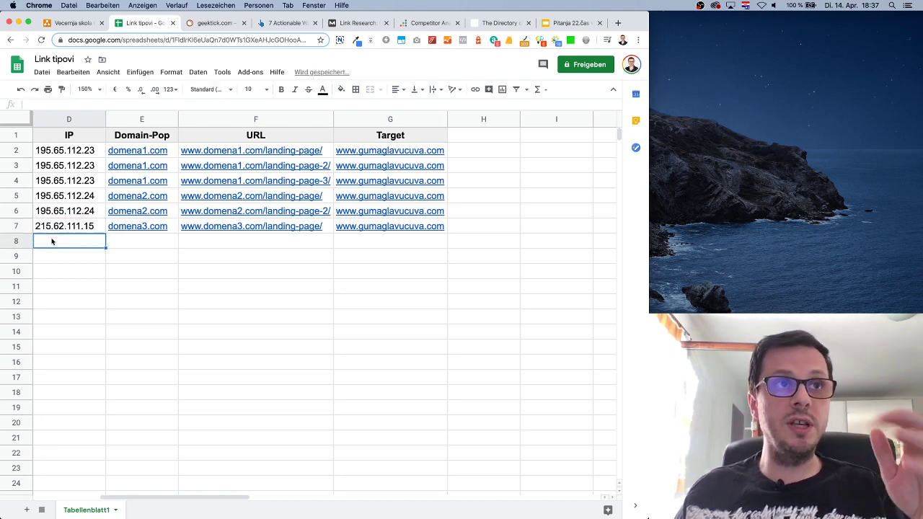
left_click(86, 230)
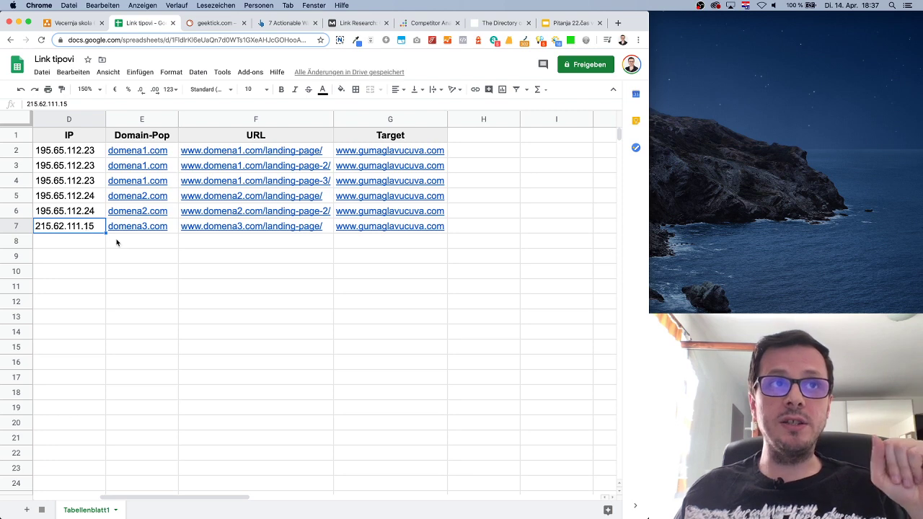
- Rename the IP column header in D1 as IP-Pop
double_click(83, 138)
type("-")
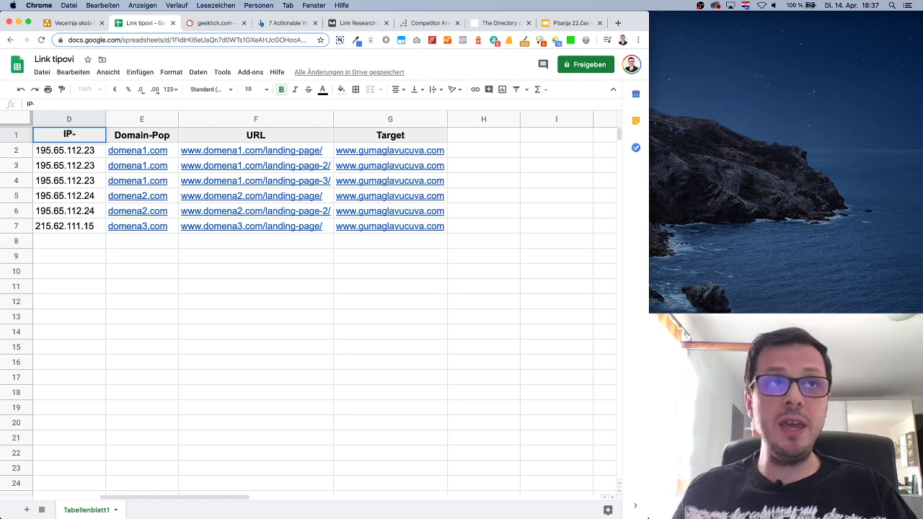
type("Pop")
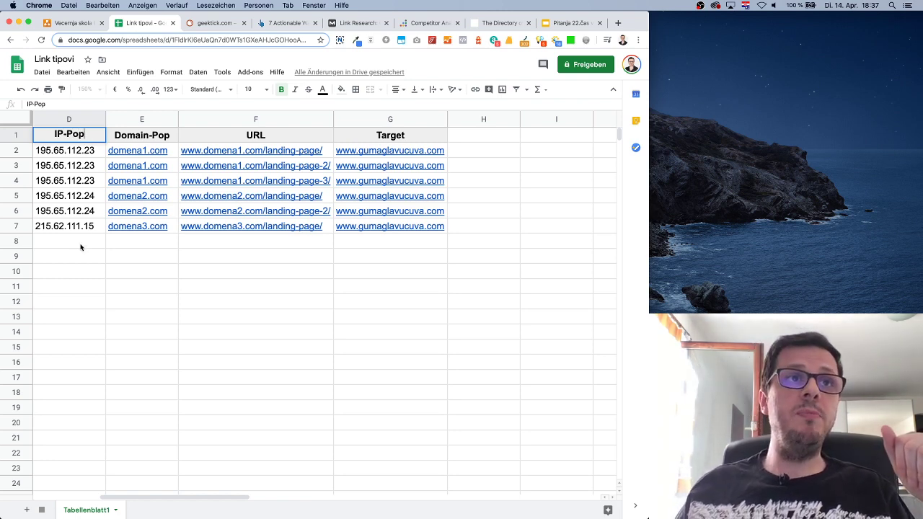
left_click(80, 248)
- Examine the IP-Pop entries in D2 to D7
left_click(97, 154)
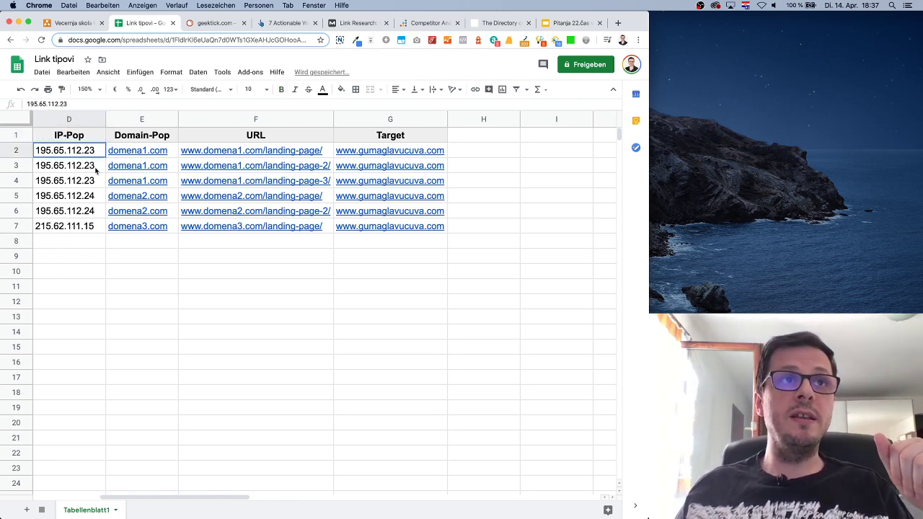
left_click(91, 226, "shift")
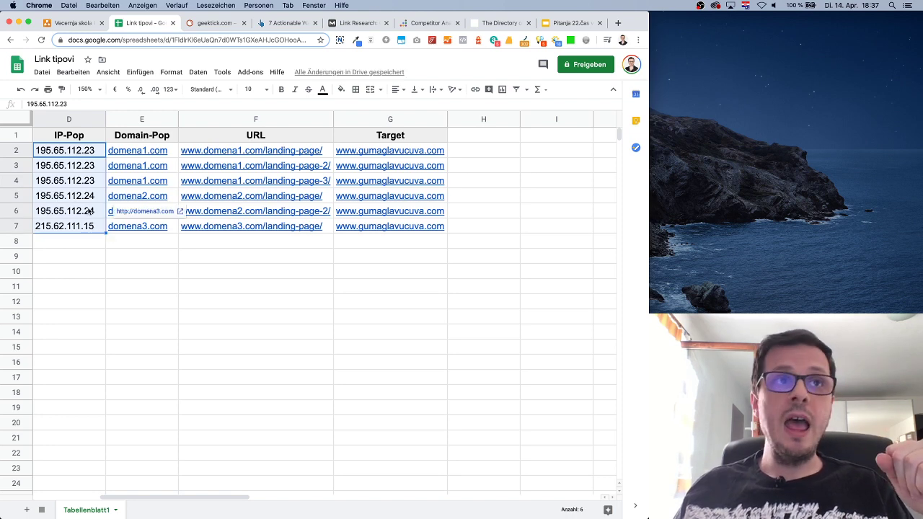
left_click(90, 198)
left_click(99, 188)
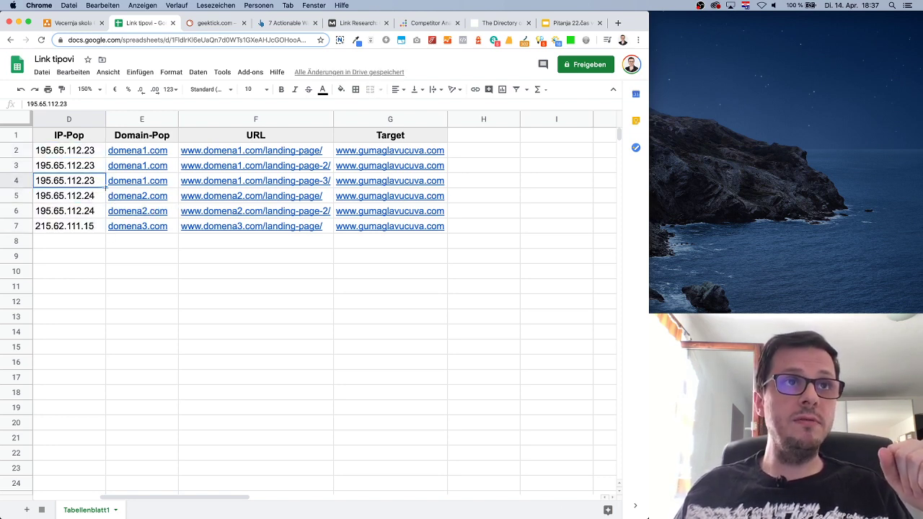
left_click_drag(106, 186, 103, 215)
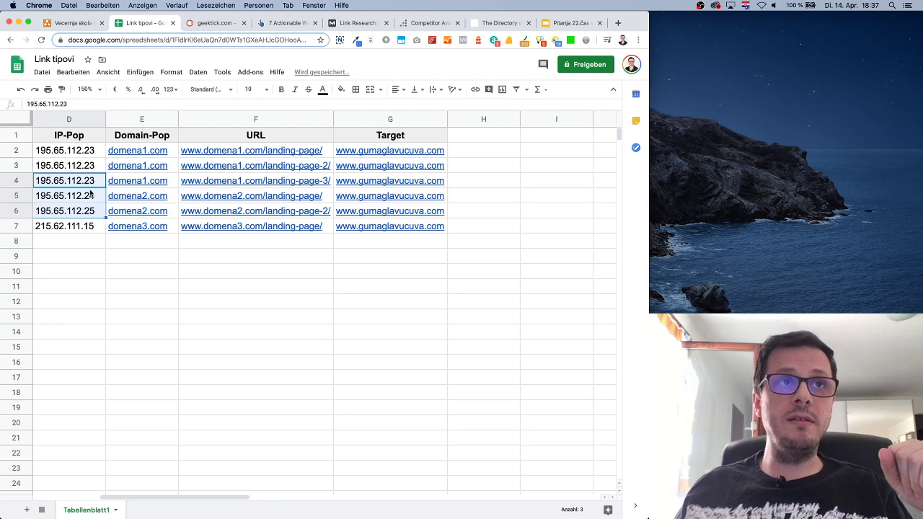
left_click(21, 89)
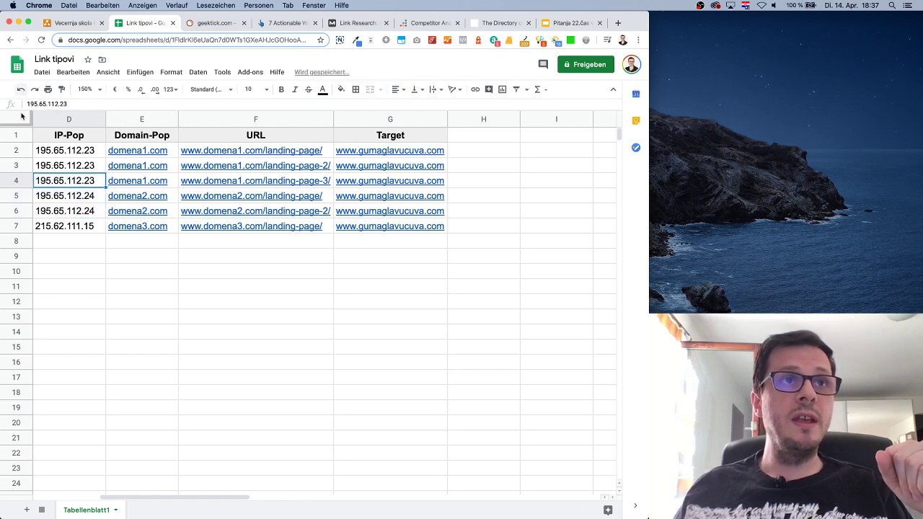
- Try 195.65.112.23 as the IP address for both domena2.com rows in D5 and D6, and undo both entries
key("Down")
type("195.65.112.23")
key("Down")
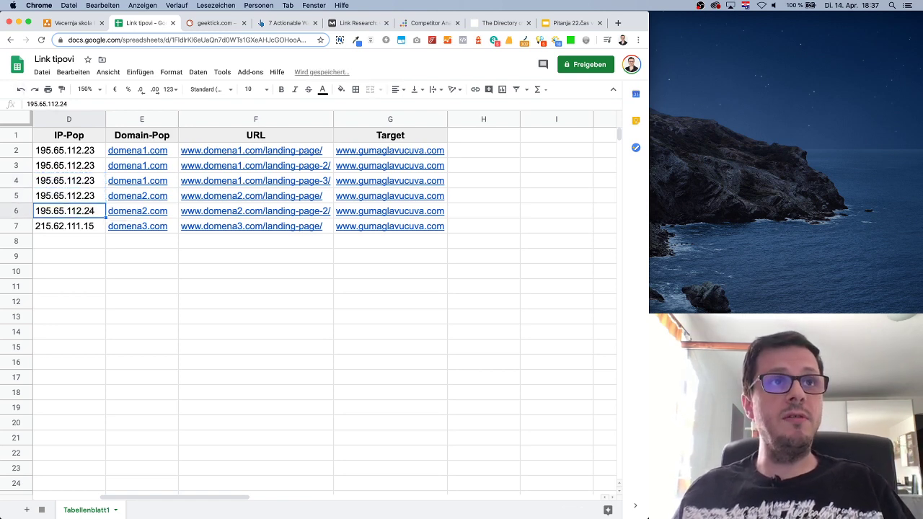
type("195.65.112.23")
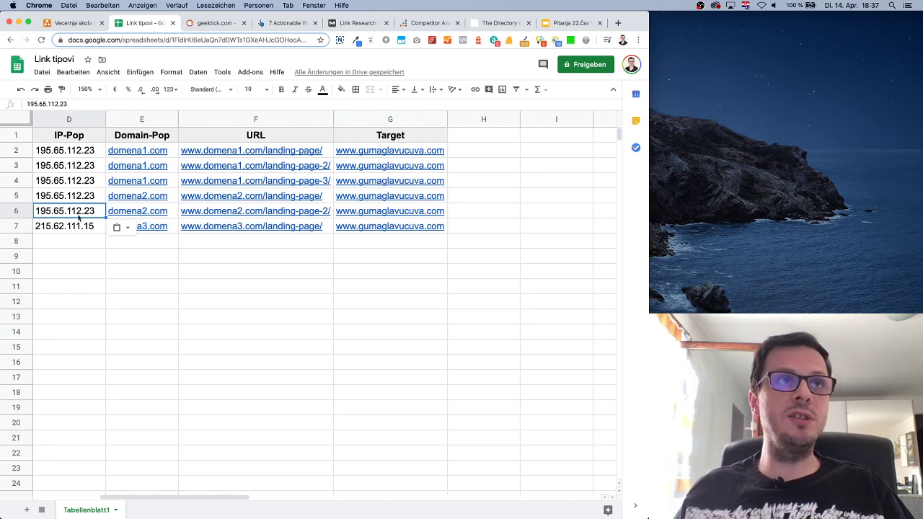
left_click(22, 91)
left_click(22, 91)
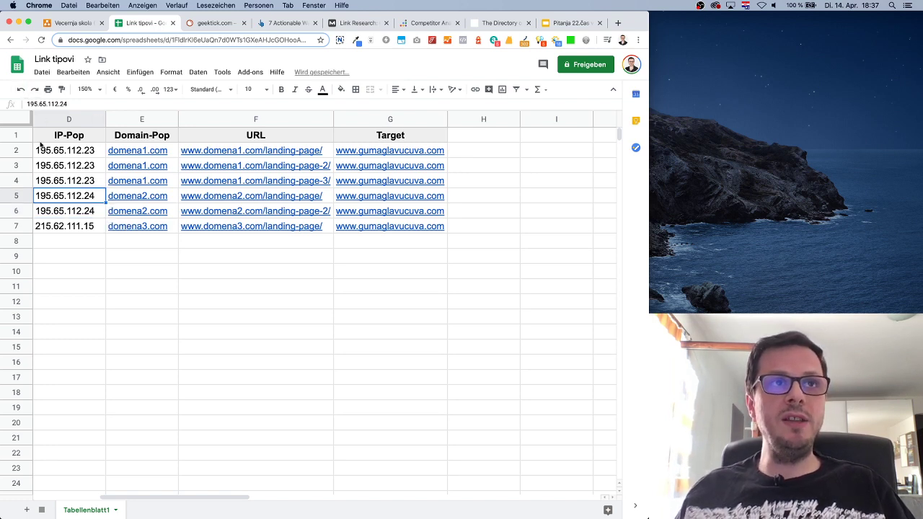
- Compare the domena1.com entry in the Domain-Pop column with the first domena2.com IP address in the IP-Pop column
left_click(147, 245)
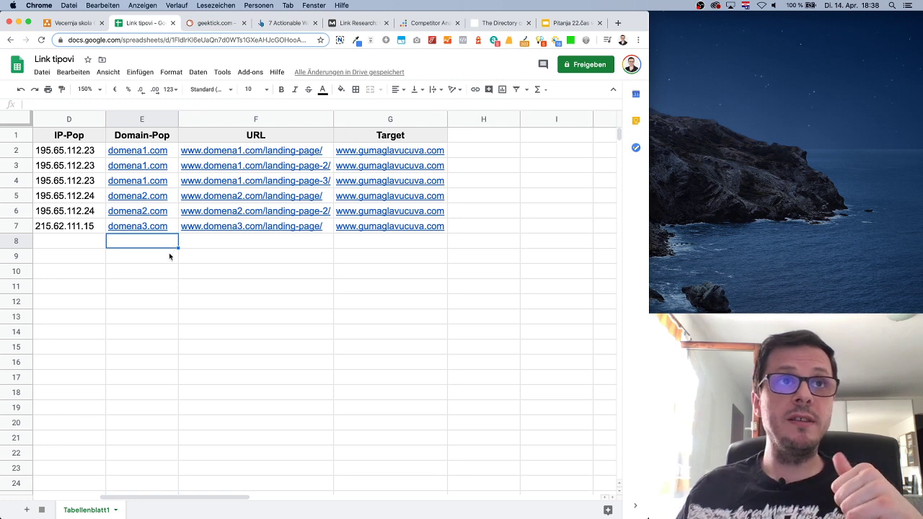
left_click(170, 183)
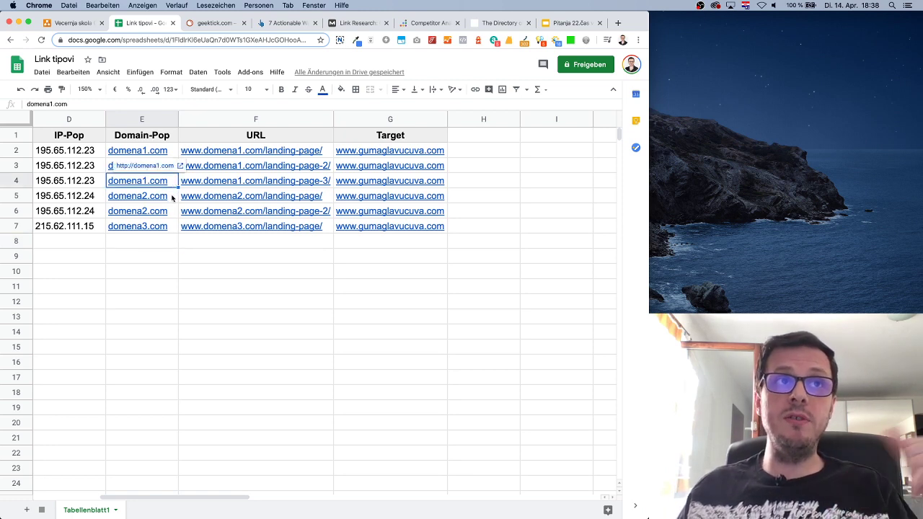
left_click(62, 196)
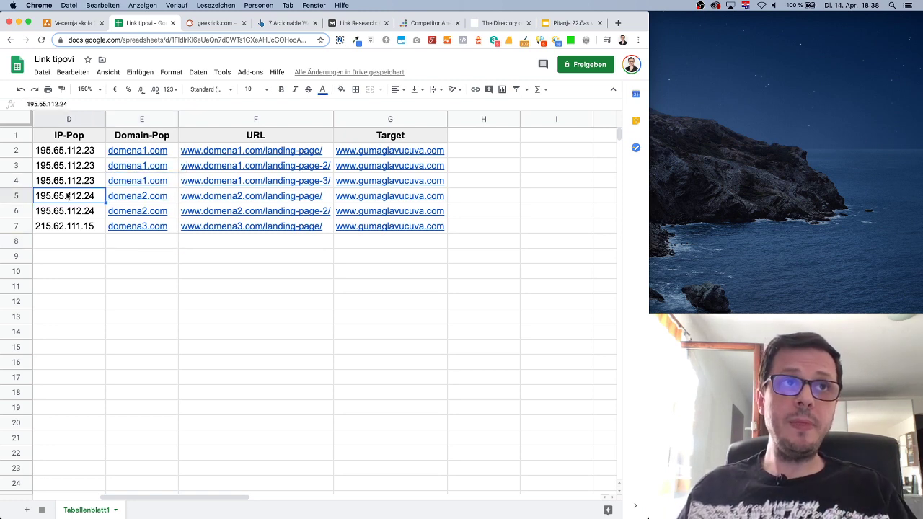
left_click(132, 243)
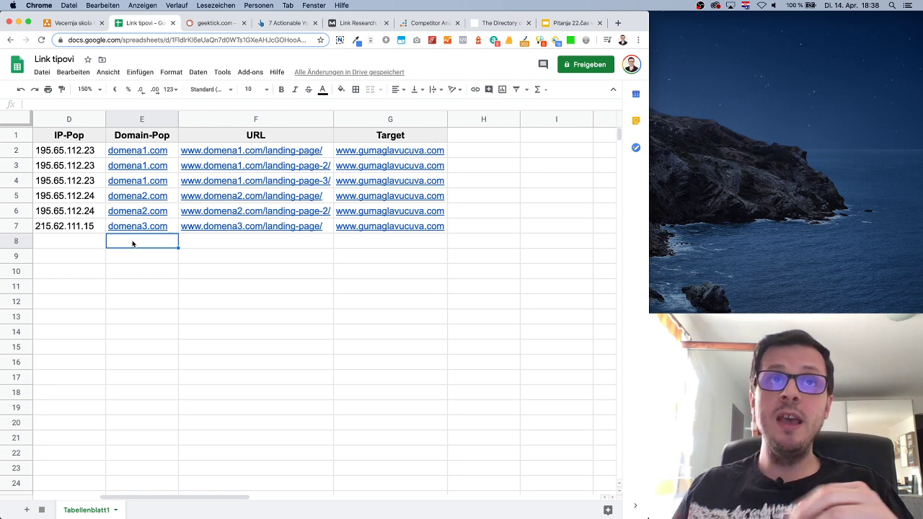
- Search Google for "domain ip lookup" in a new browser tab and open the DomainTools Whois Lookup page
left_click(616, 24)
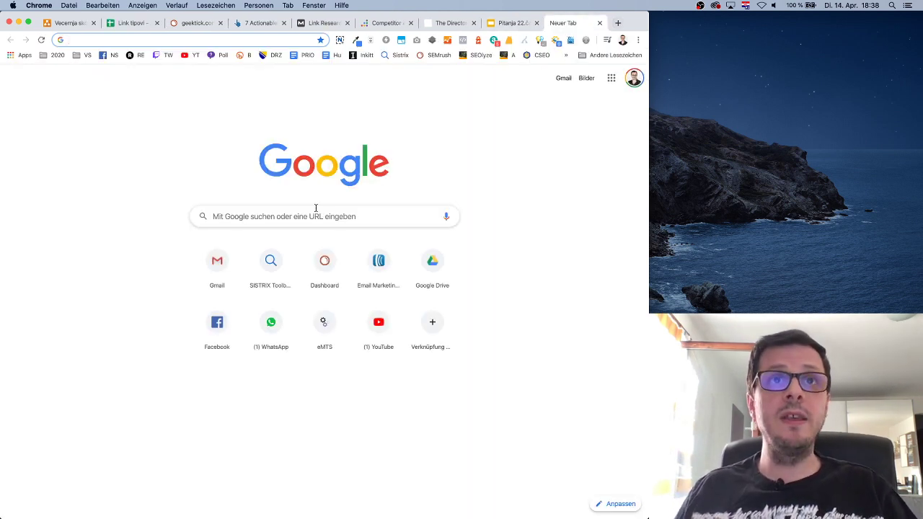
left_click(315, 208)
type("domain ip ")
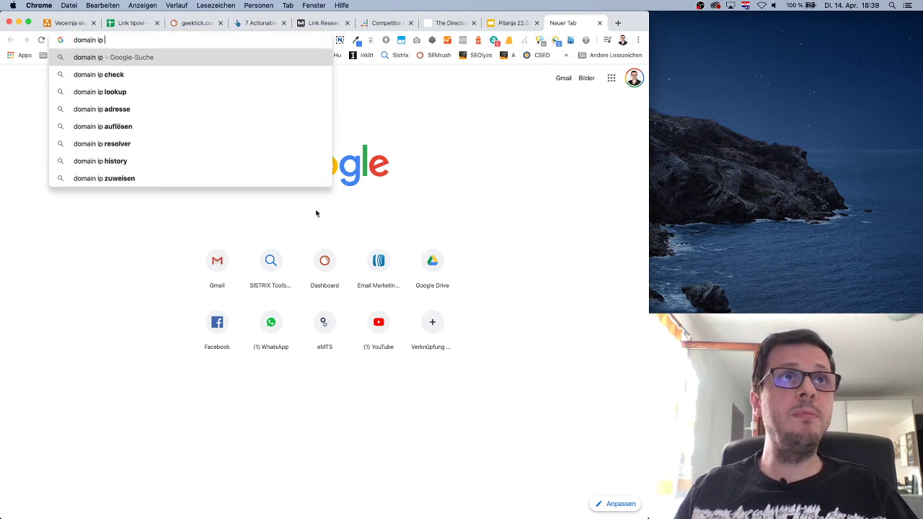
type("lookup")
key("Return")
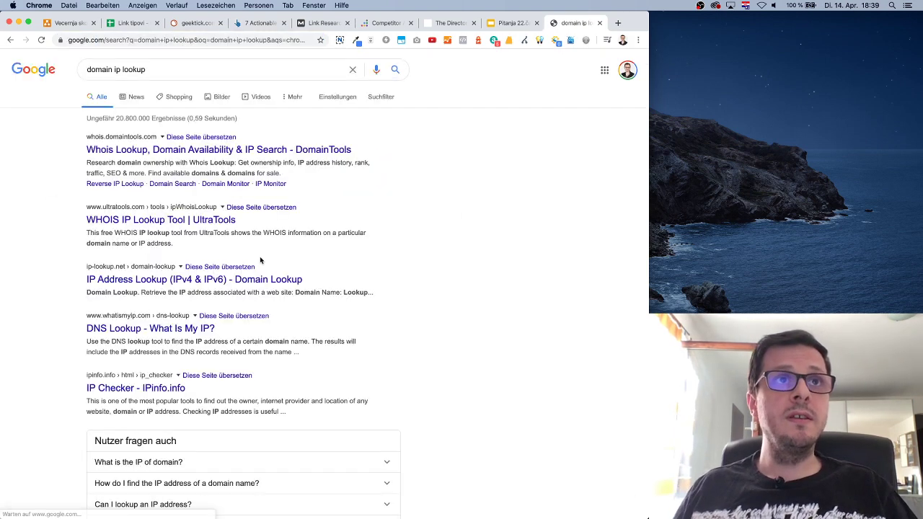
left_click(155, 149)
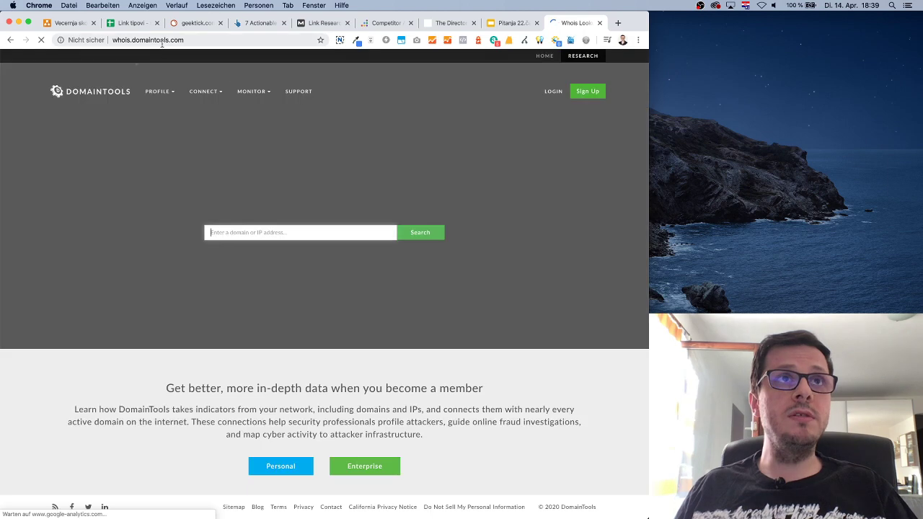
left_click(162, 41)
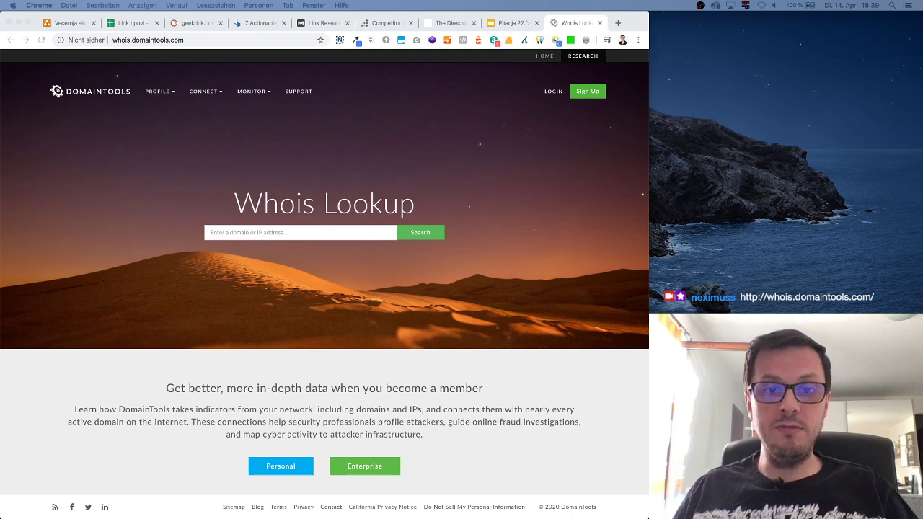
- Run a Whois lookup for geektick.com
left_click(285, 231)
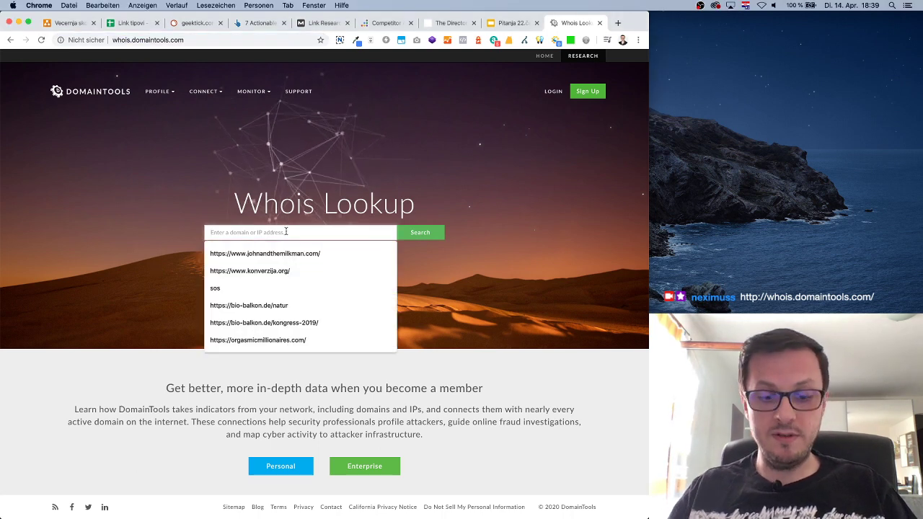
type("geektick.com")
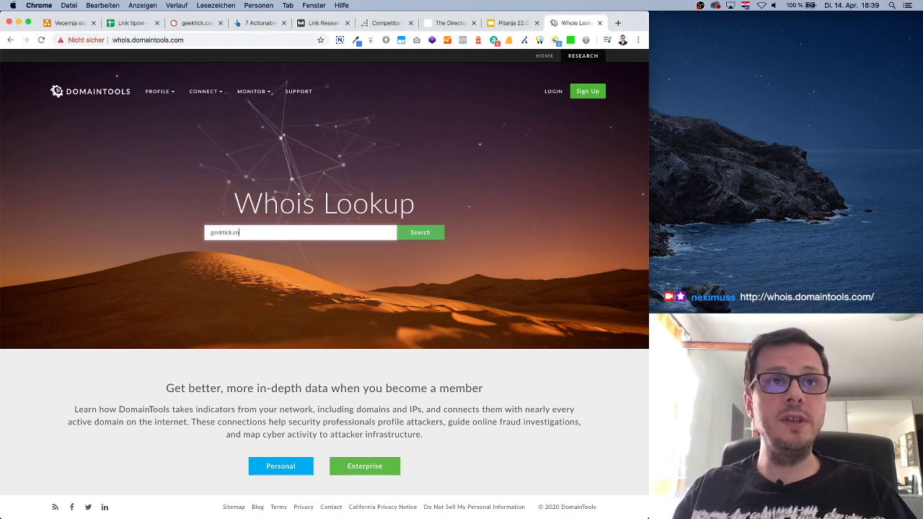
left_click(428, 236)
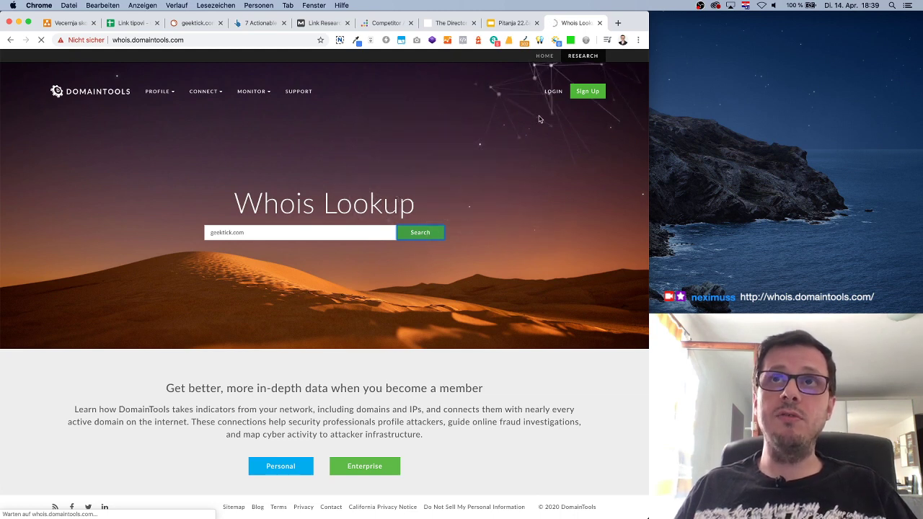
- Search Google for "reverse ip lookup" in a new browser tab and open the MxToolbox Reverse Lookup tool
left_click(618, 23)
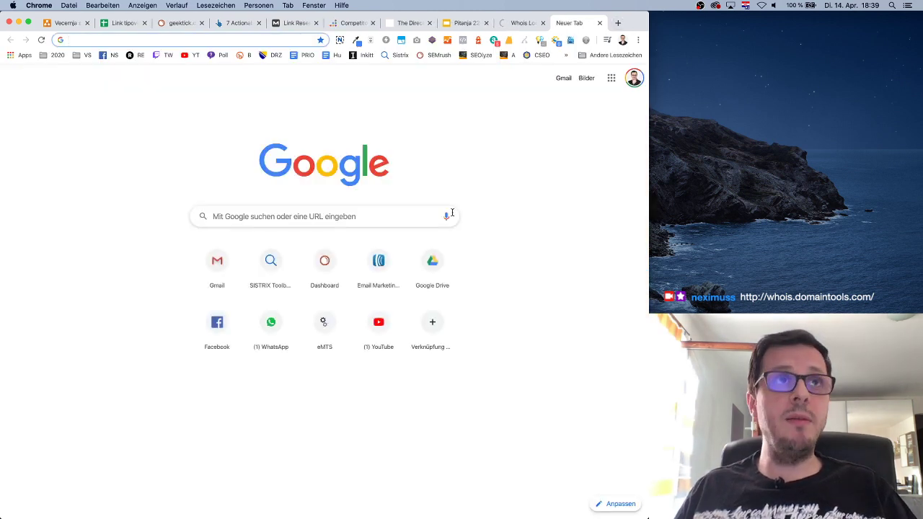
type("reverse ip lookup")
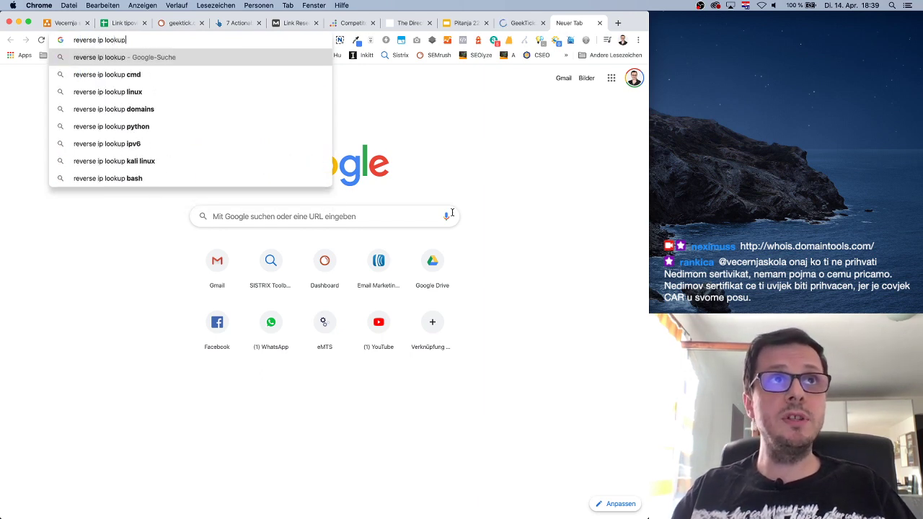
key("Return")
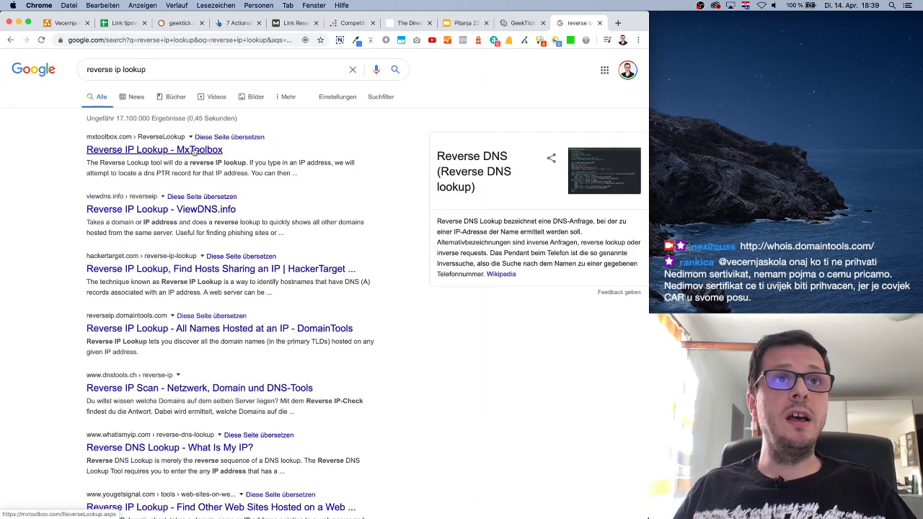
left_click(193, 150)
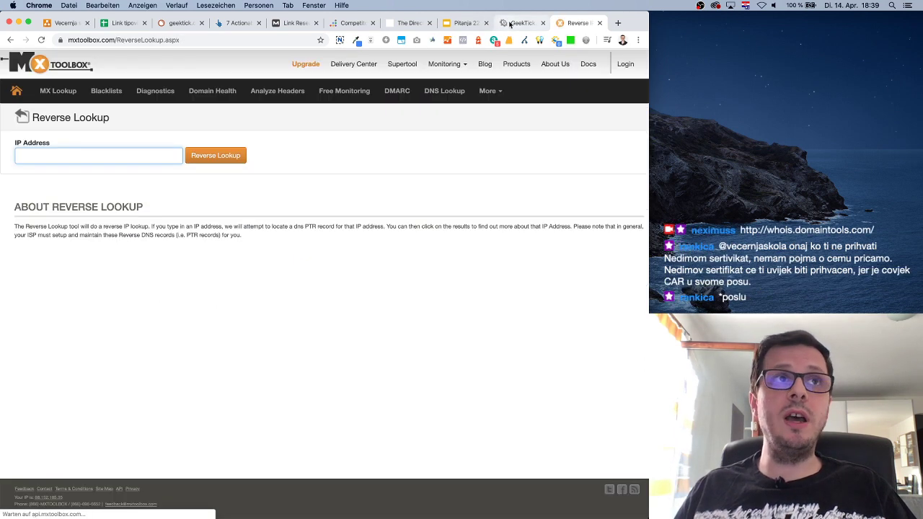
- Copy the IP address from the DomainTools Whois record for geektick.com
left_click(510, 24)
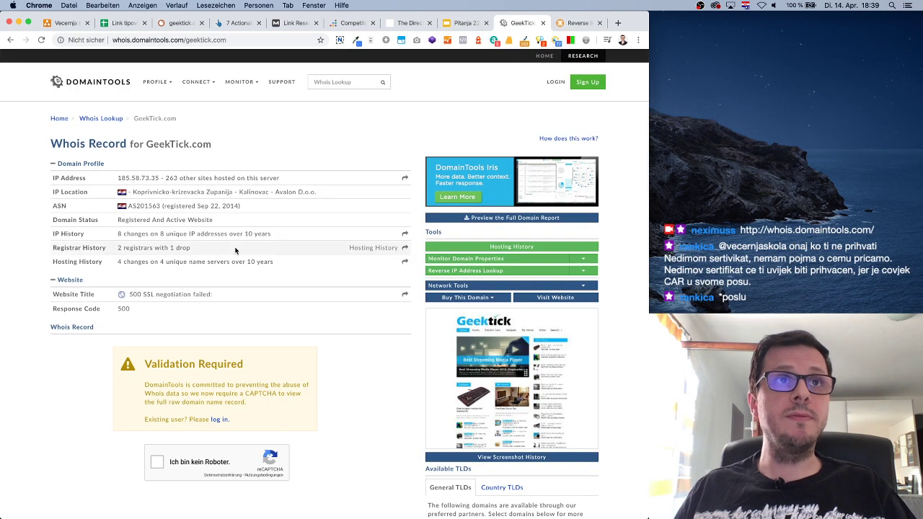
left_click_drag(160, 178, 119, 178)
key("super+c")
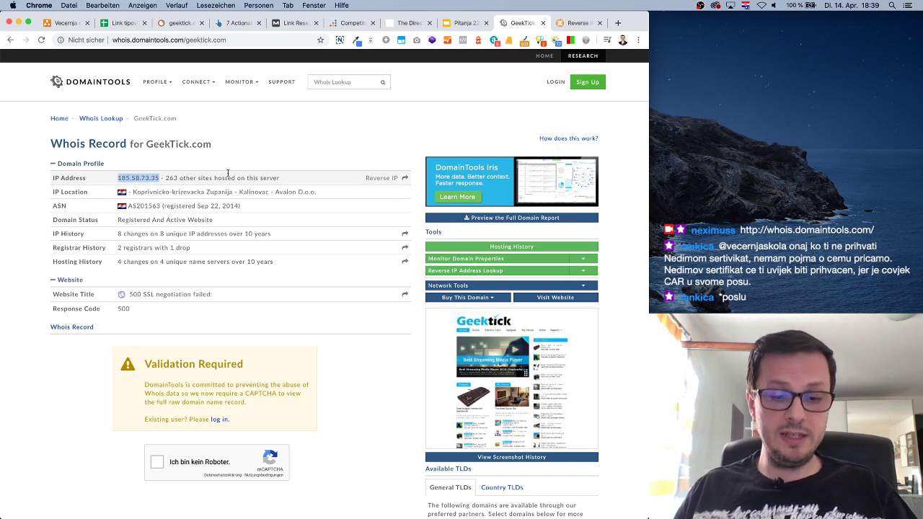
- Examine the hosting company under IP Location and the note about other sites hosted on the same server
left_click(134, 192)
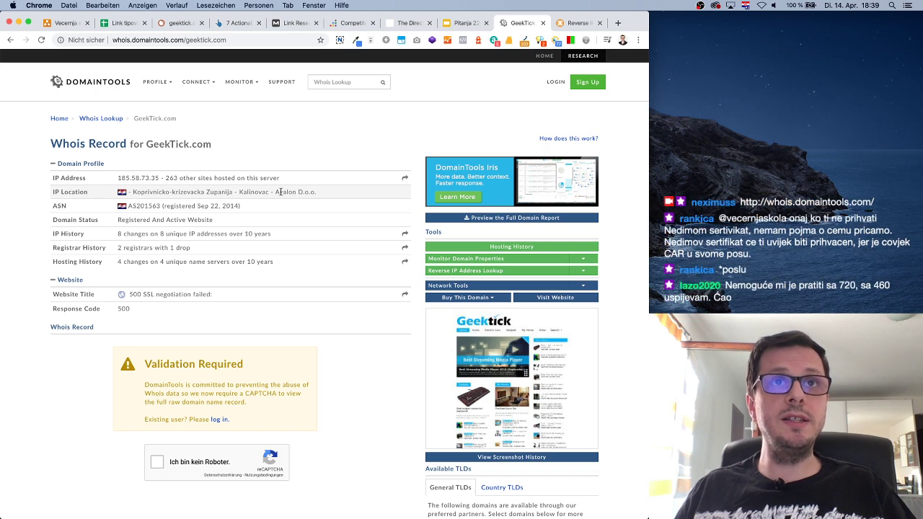
left_click_drag(278, 191, 317, 192)
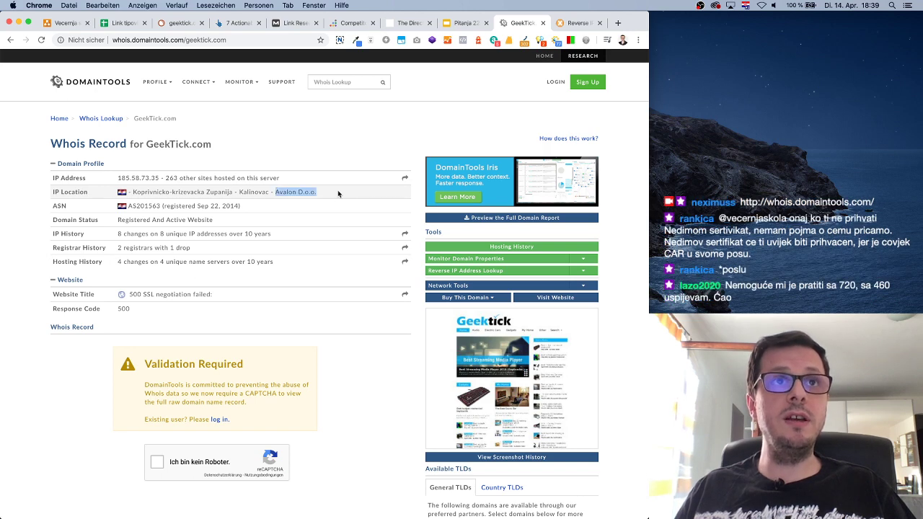
left_click(28, 201)
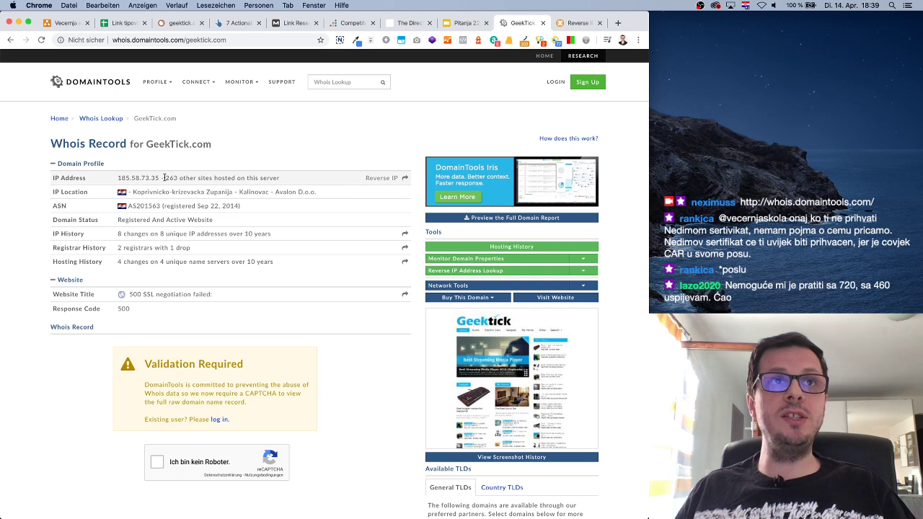
left_click_drag(166, 178, 284, 181)
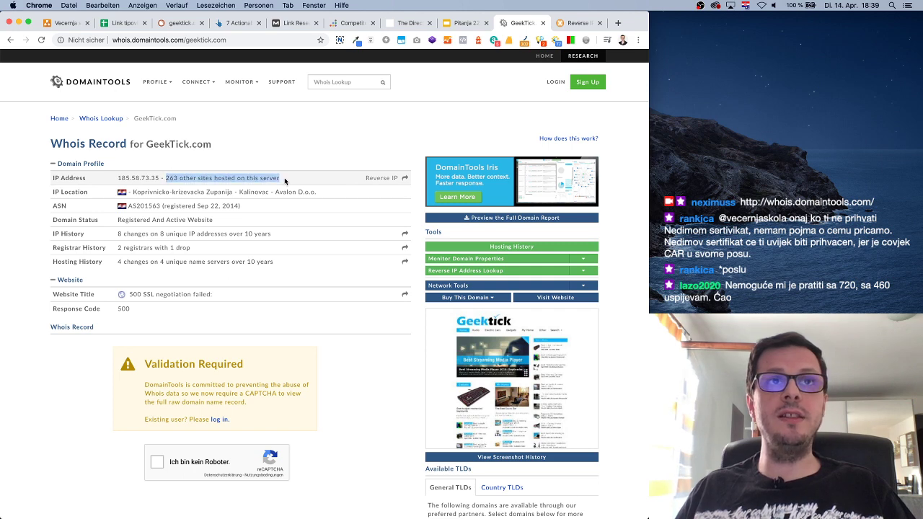
left_click(302, 161)
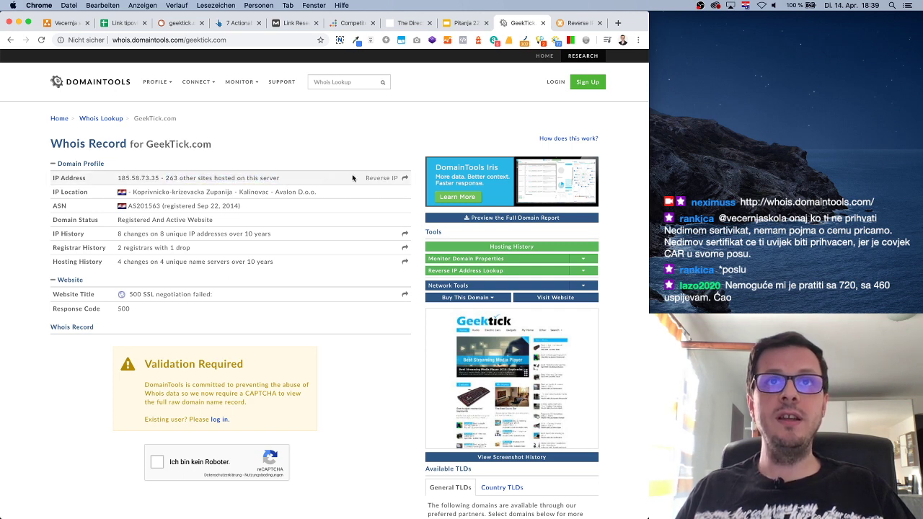
- Open the DomainTools Reverse IP Lookup for geektick.com and look up its connected domains
left_click(392, 180)
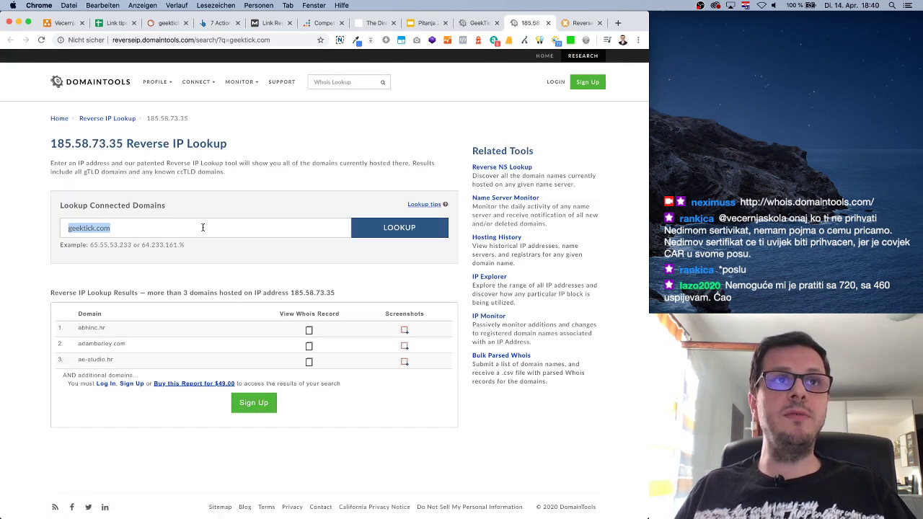
left_click(416, 231)
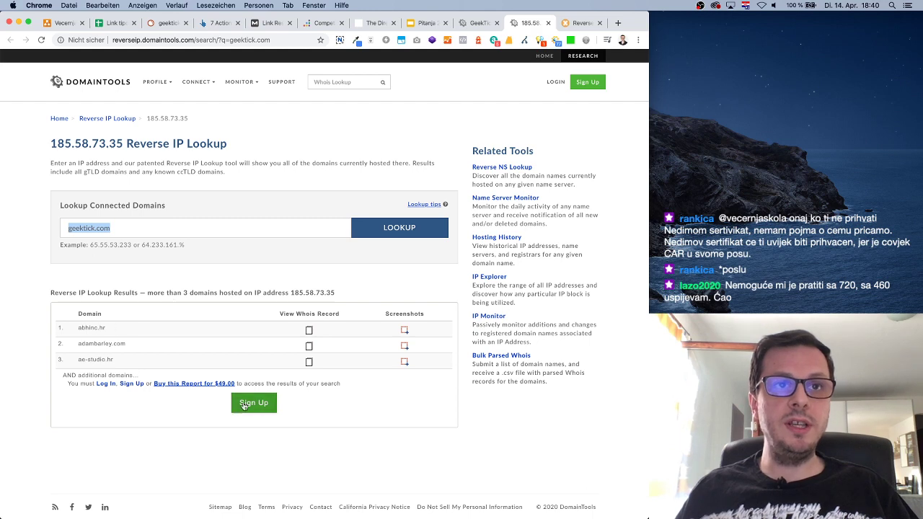
- Run a reverse lookup for 185.58.73.35 in MxToolbox and review the resulting PTR records
left_click(575, 22)
left_click(114, 158)
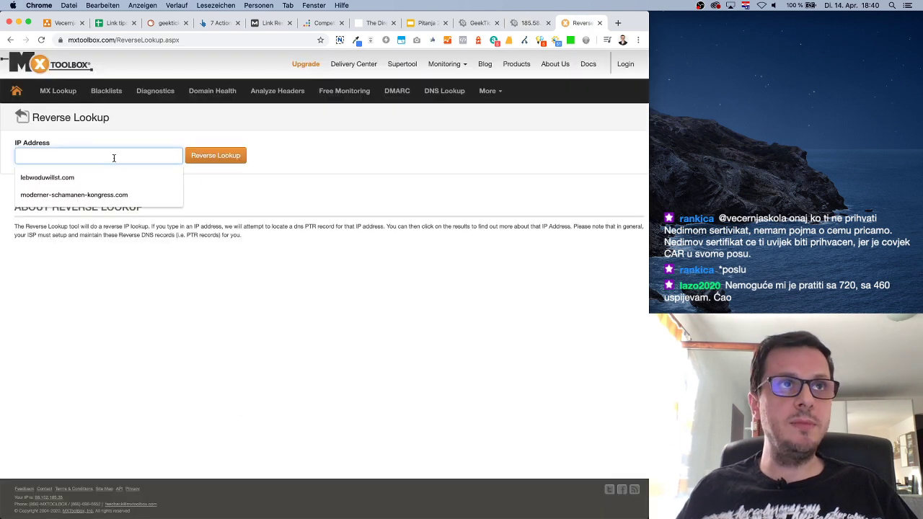
key("super+v")
left_click(235, 158)
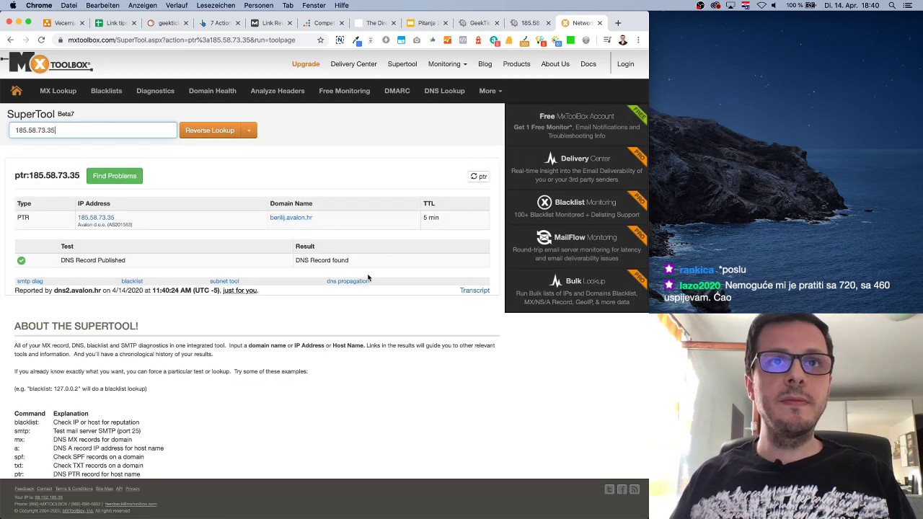
scroll(368, 278, "down", 4)
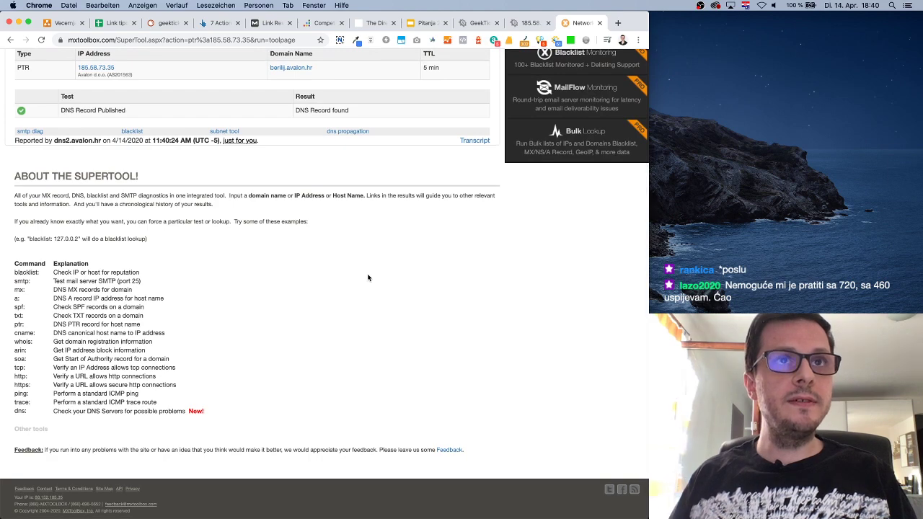
scroll(368, 278, "up", 4)
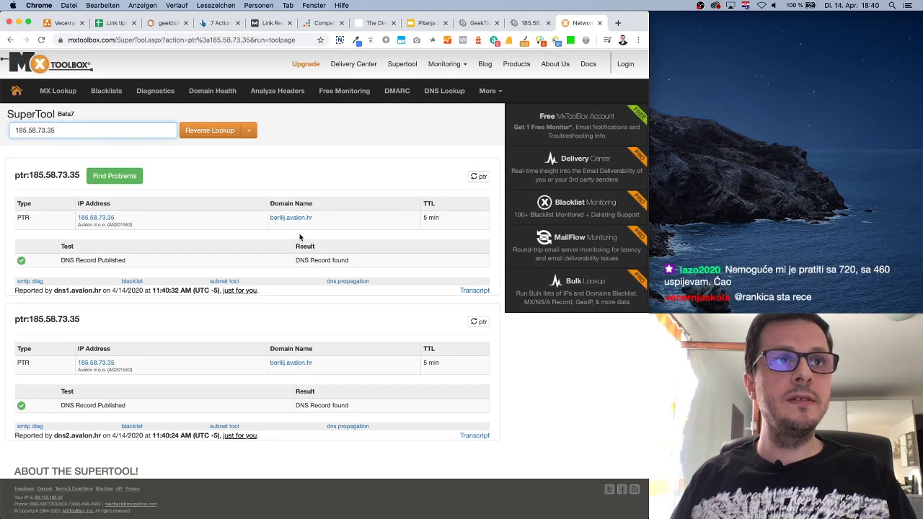
scroll(350, 296, "down", 8)
scroll(350, 296, "up", 8)
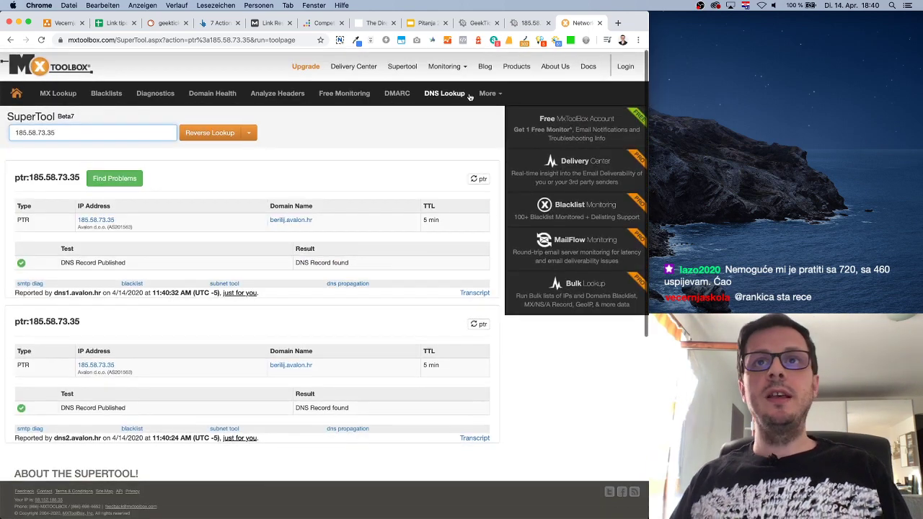
- Compare the MxToolbox result with the DomainTools Reverse IP Lookup page and highlight that page's Reverse IP Lookup title
left_click(530, 22)
left_click(580, 23)
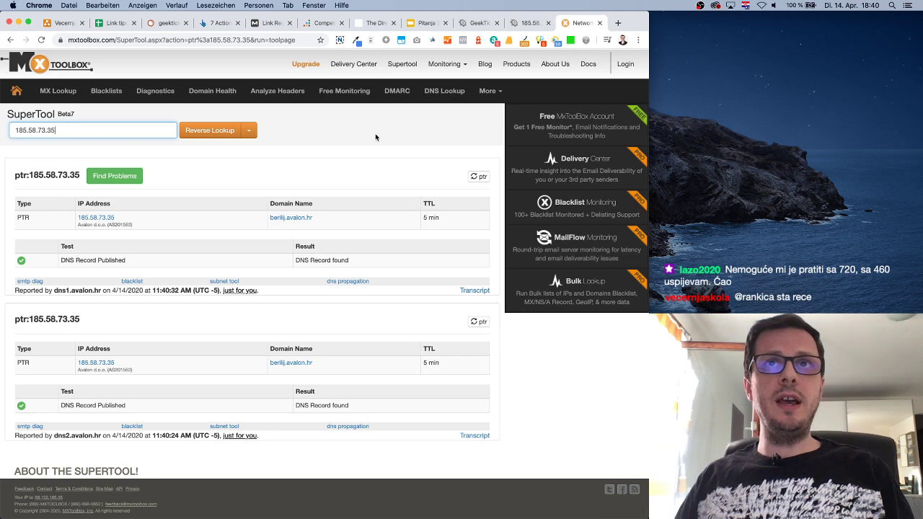
left_click(529, 23)
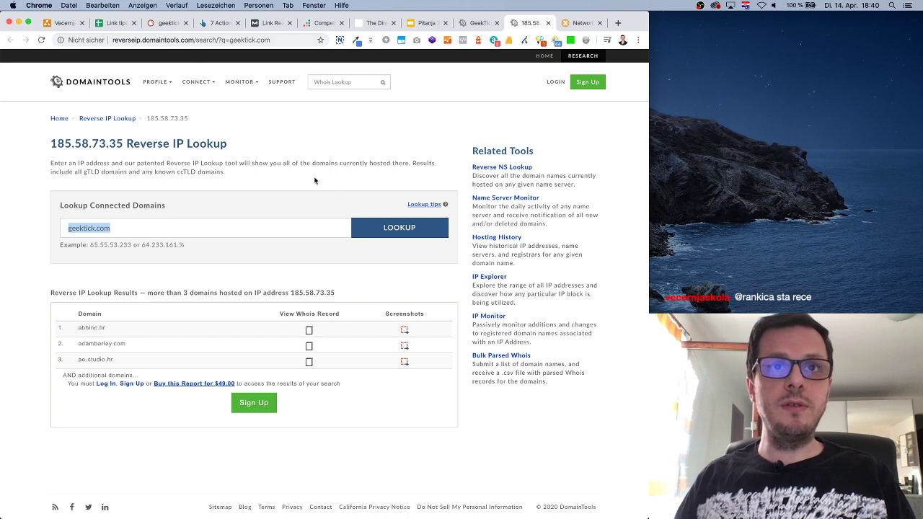
left_click_drag(133, 143, 268, 144)
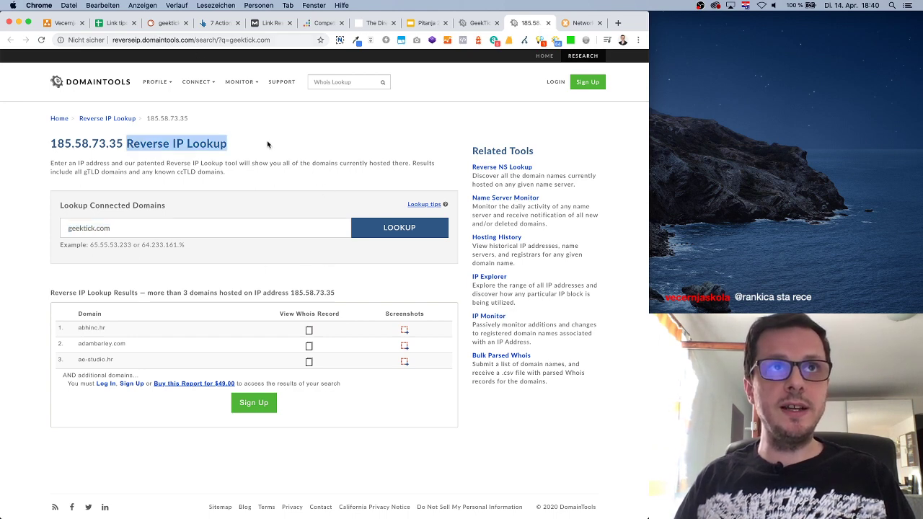
left_click(281, 149)
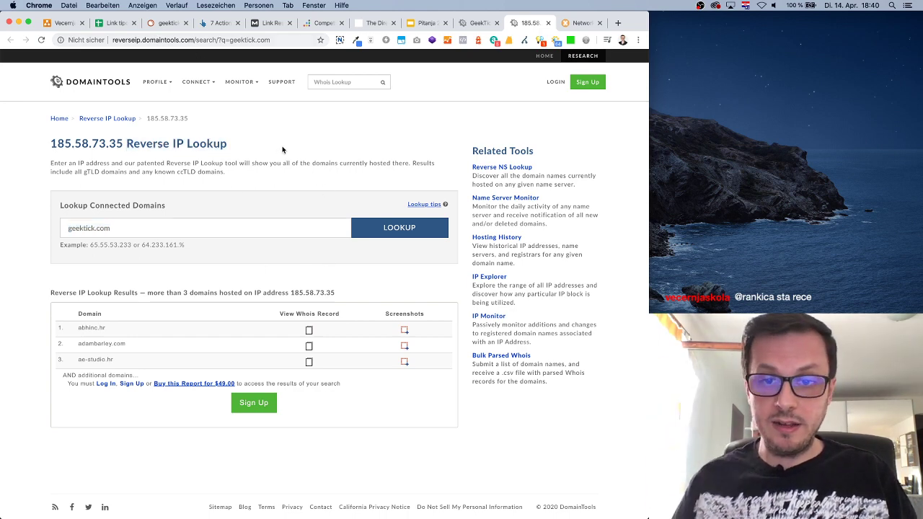
- Return to the Link tipovi sheet and examine the IP addresses in the IP-Pop column from row 2 to row 7
left_click(126, 22)
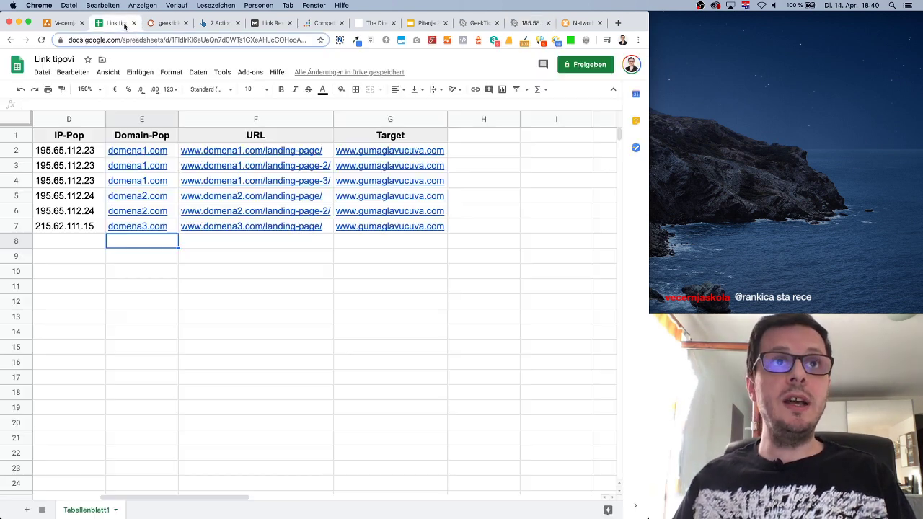
left_click(83, 140)
left_click_drag(81, 152, 80, 228)
scroll(80, 228, "left", 2)
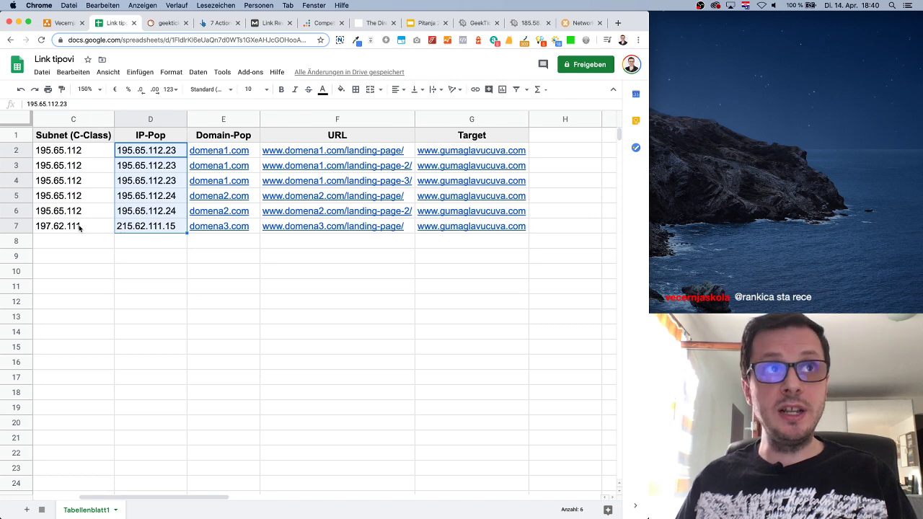
left_click(142, 167)
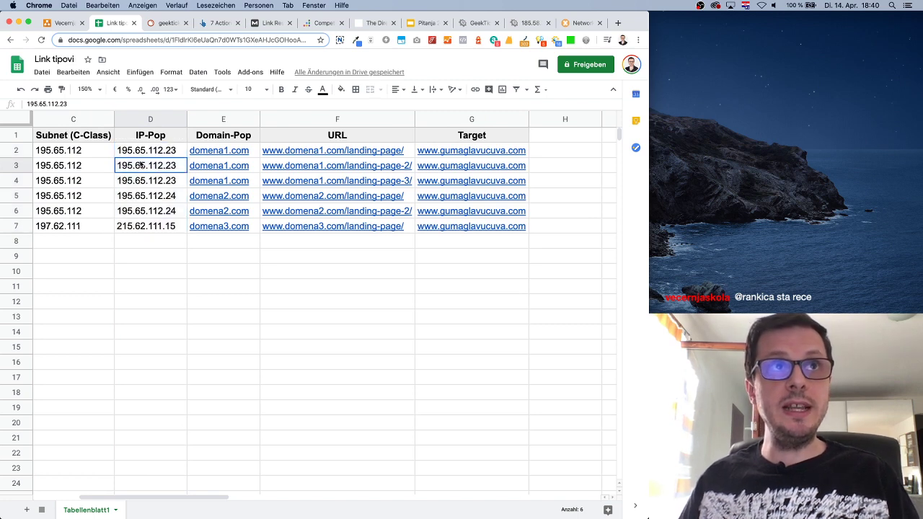
- Compare the parts of the IP address 195.65.112.23 in D2 with the Subnet (C-Class) column
left_click(93, 150)
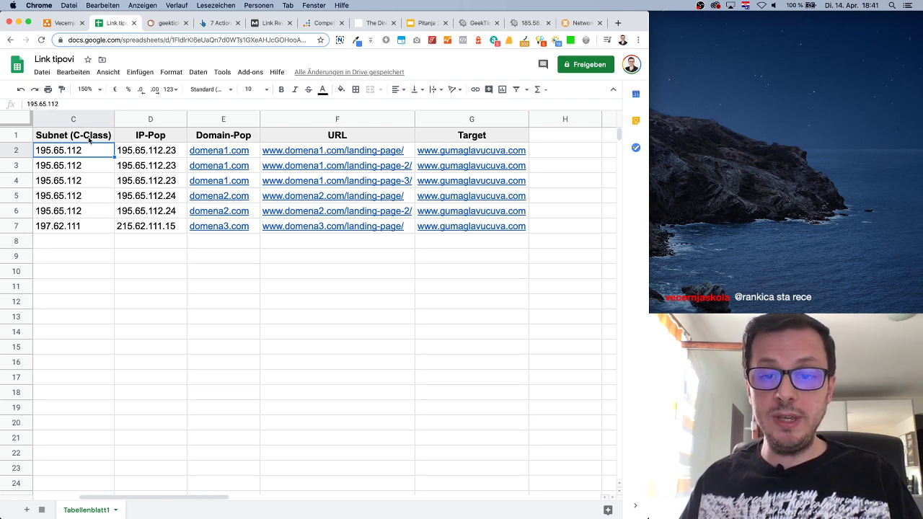
left_click(124, 151)
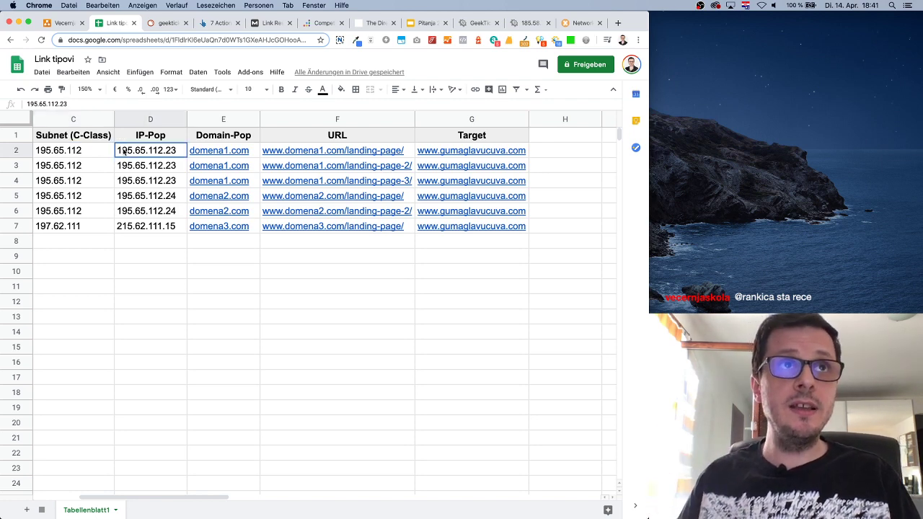
double_click(130, 152)
double_click(127, 149)
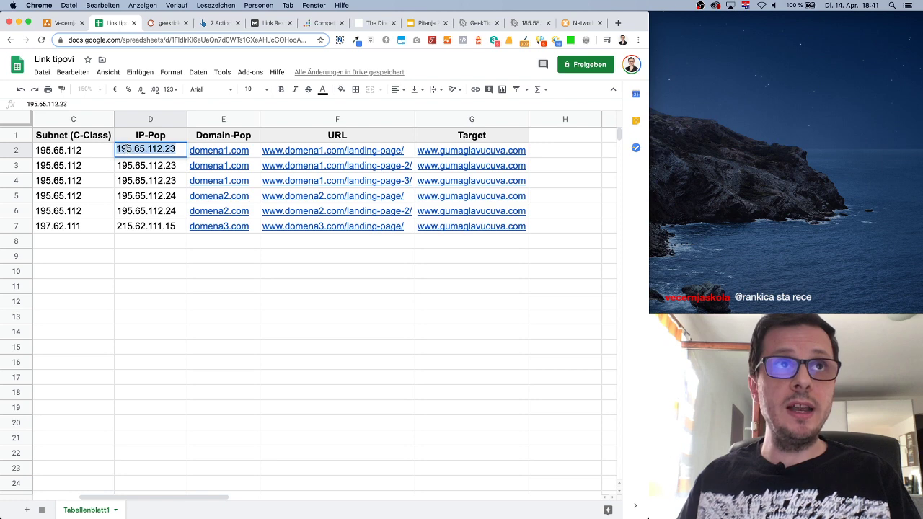
left_click(127, 149)
left_click_drag(115, 149, 172, 147)
left_click(136, 148)
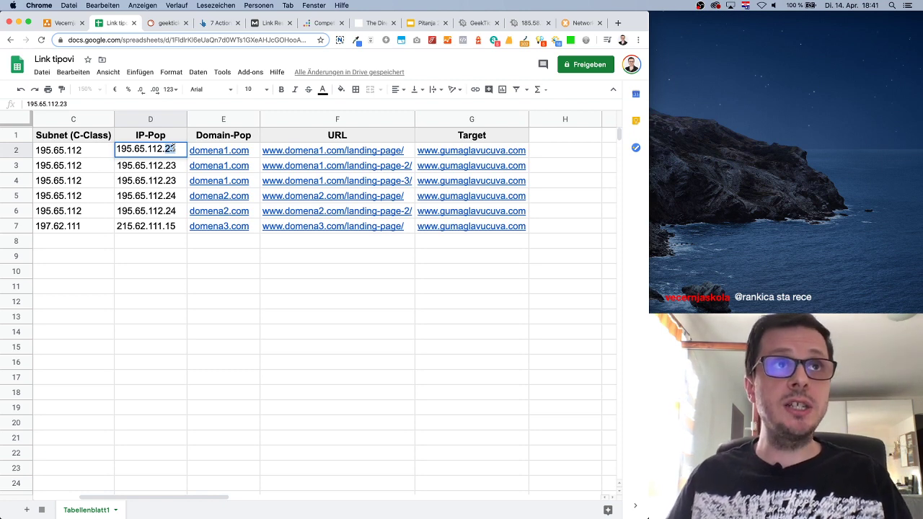
left_click(173, 167)
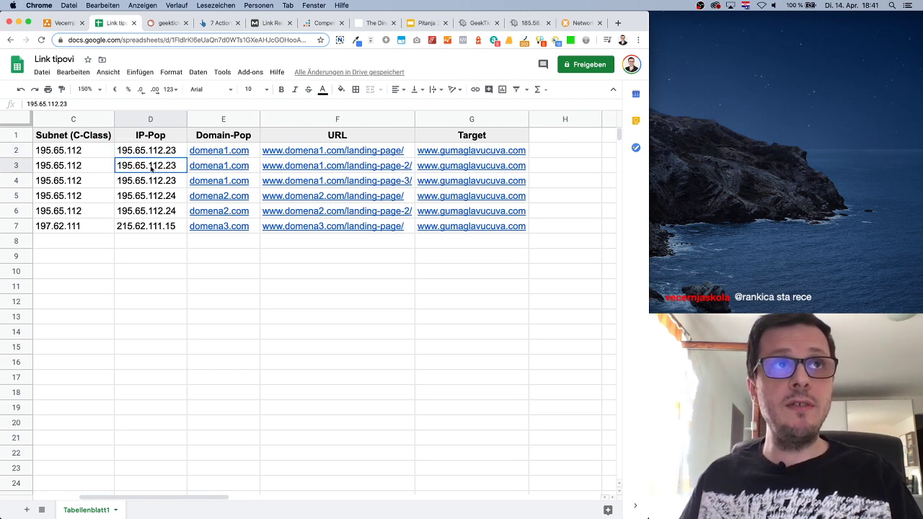
left_click(63, 141)
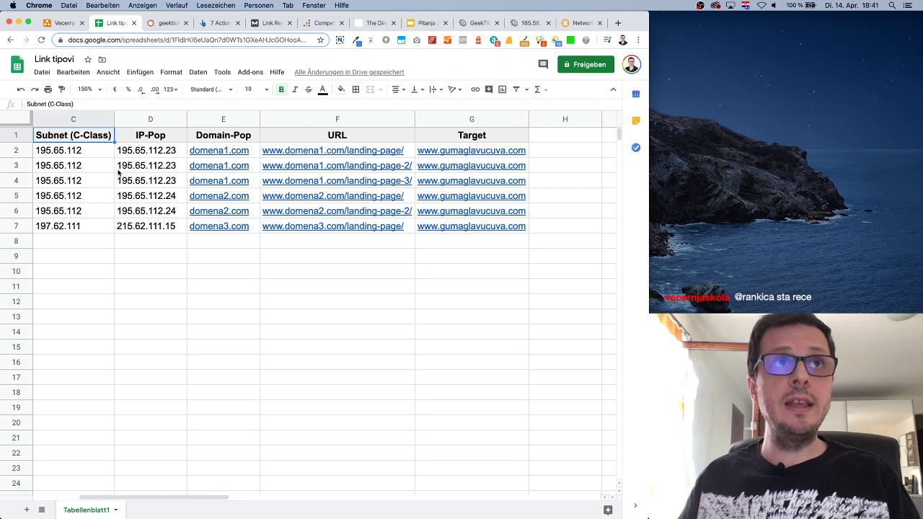
left_click(140, 171)
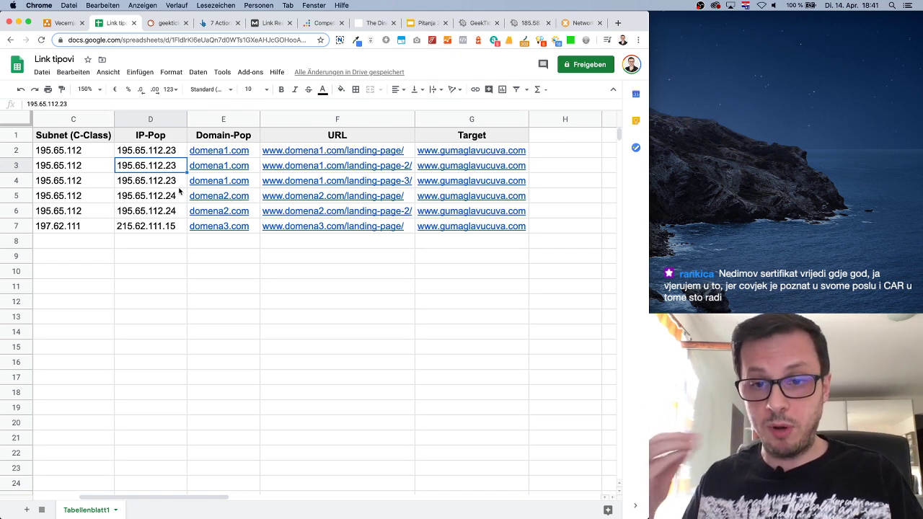
- Rename the column C header to "Subnet (C-Class-Pop)" and fit the column width to its content
double_click(109, 135)
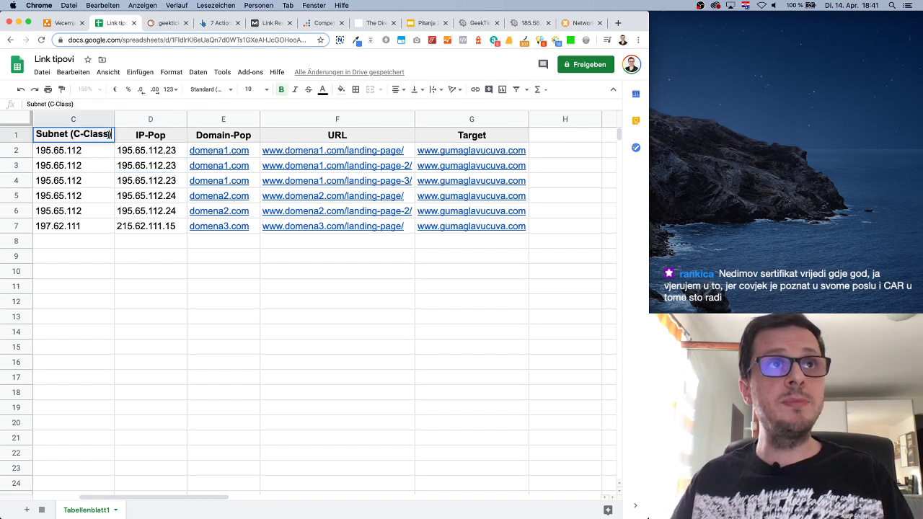
type("Pop")
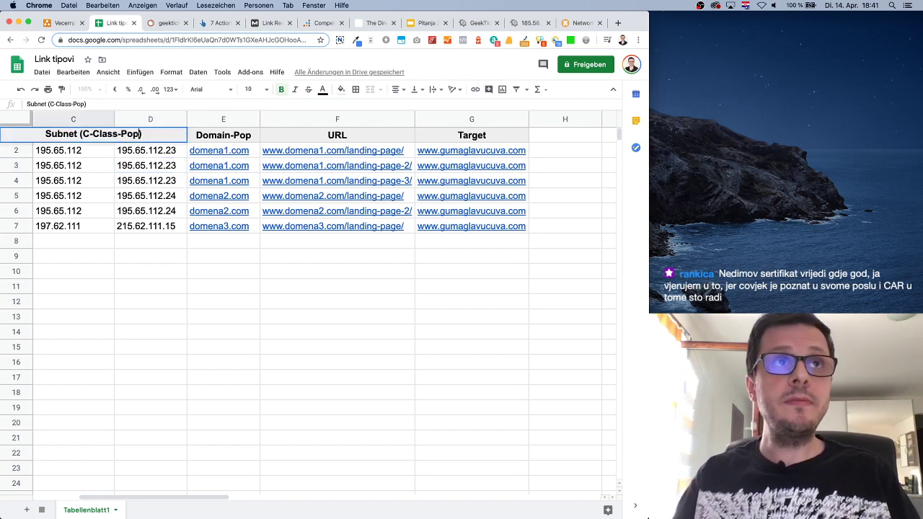
key("Return")
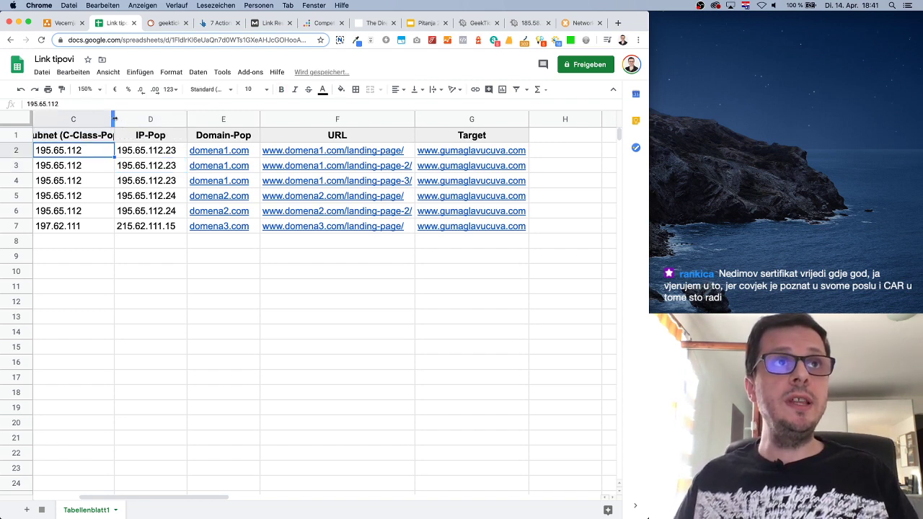
double_click(114, 119)
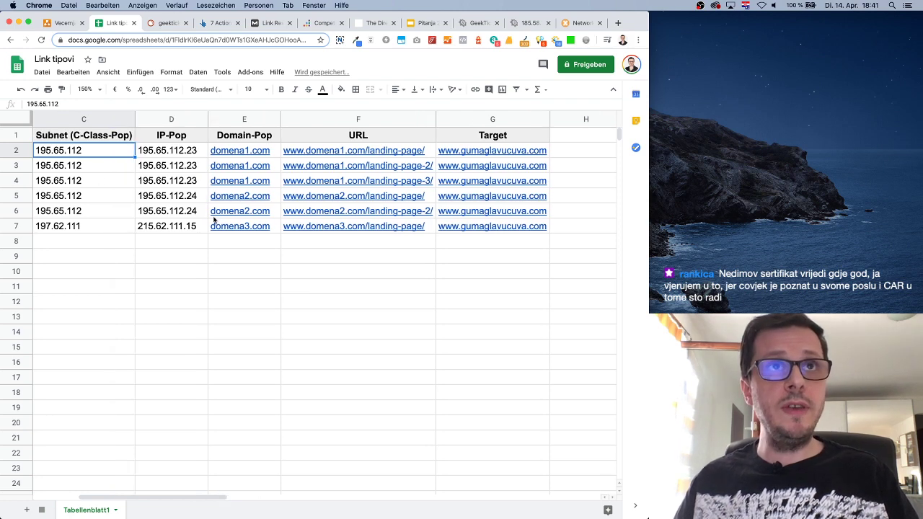
- Compare the 195.65.112 subnet entries in C2:C6 with the domena3.com subnet in C7 and the column header
left_click(107, 171)
left_click_drag(88, 151, 94, 210)
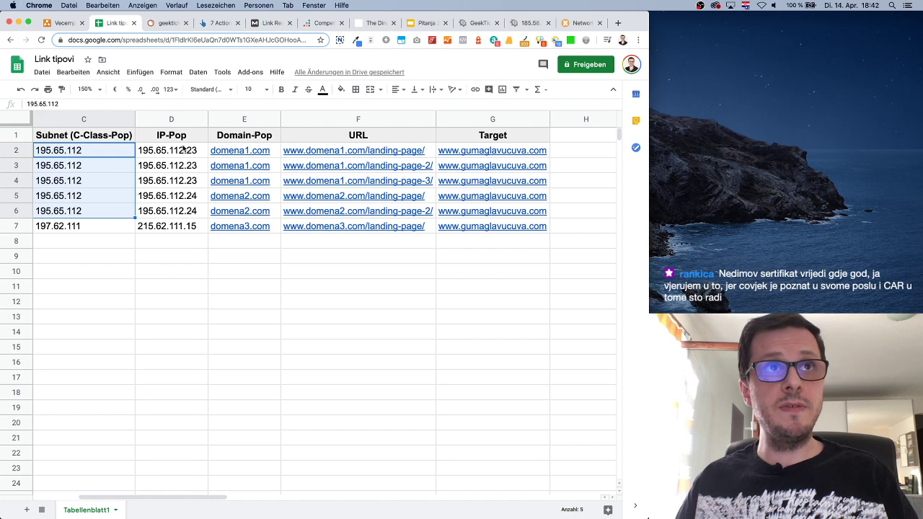
left_click(89, 224)
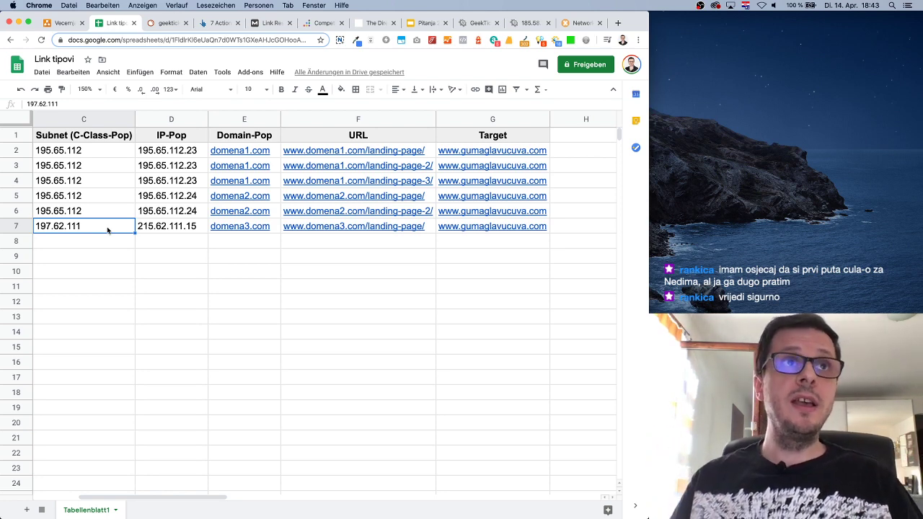
left_click(106, 138)
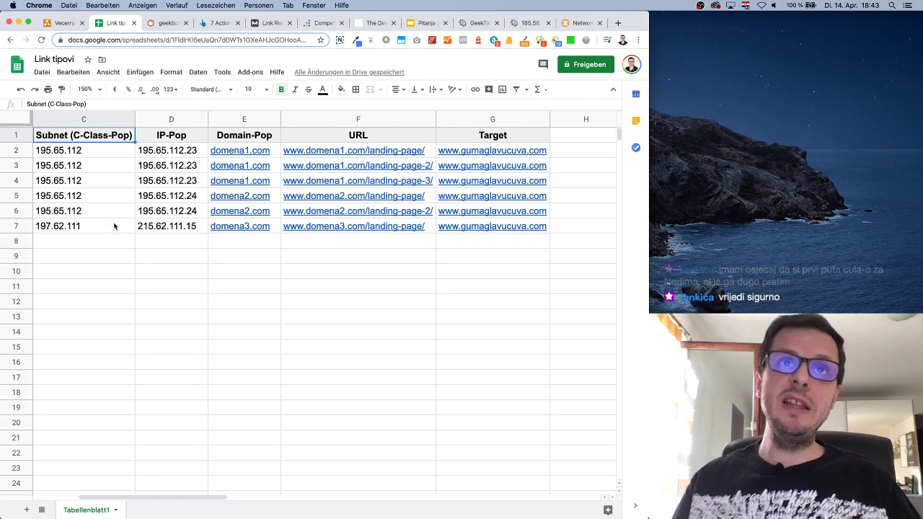
- Examine the Domain-Pop column in E1:E7 and switch to the Semrush backlink overview of geektick.com
left_click(263, 136)
left_click_drag(263, 130, 249, 226)
left_click(167, 23)
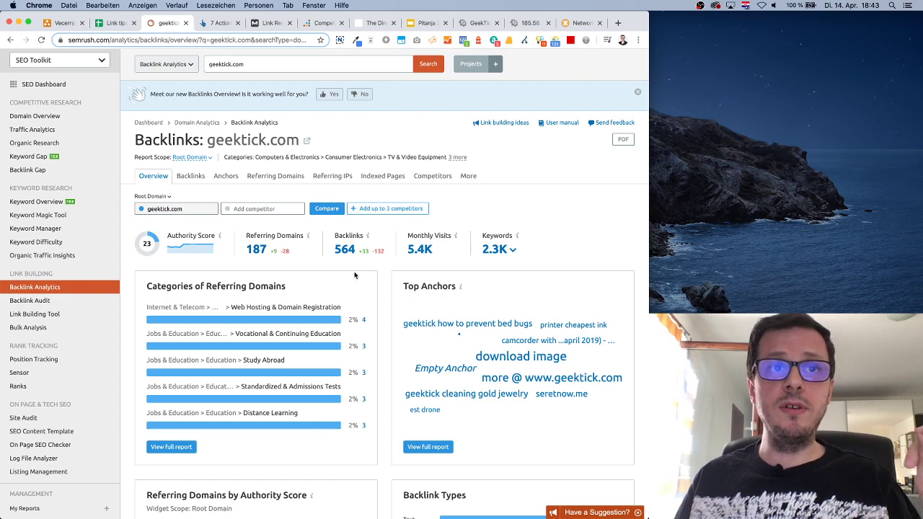
- Examine the Referring Domains by Authority Score chart in the geektick.com backlink overview
scroll(356, 272, "down", 5)
scroll(356, 273, "down", 4)
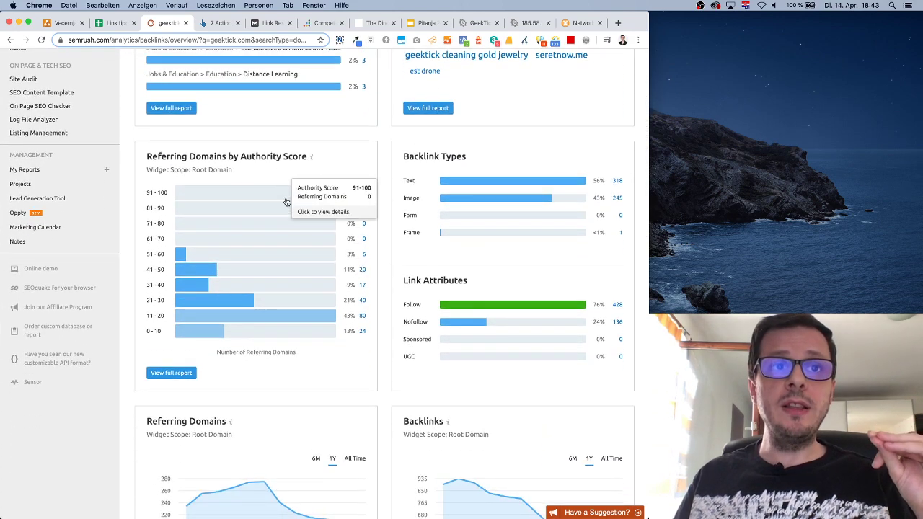
left_click_drag(147, 156, 271, 157)
left_click(272, 157)
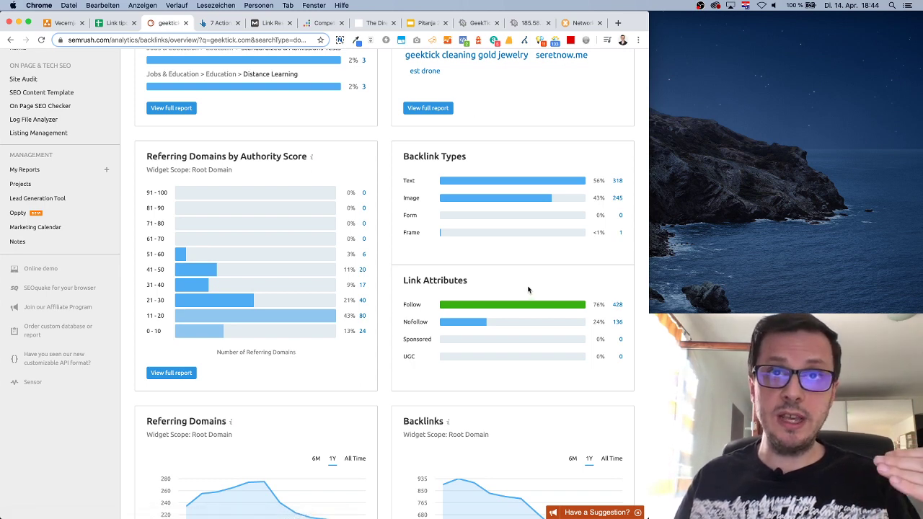
- Examine the Link Attributes section, focusing on the Sponsored and UGC rows
scroll(531, 291, "down", 2)
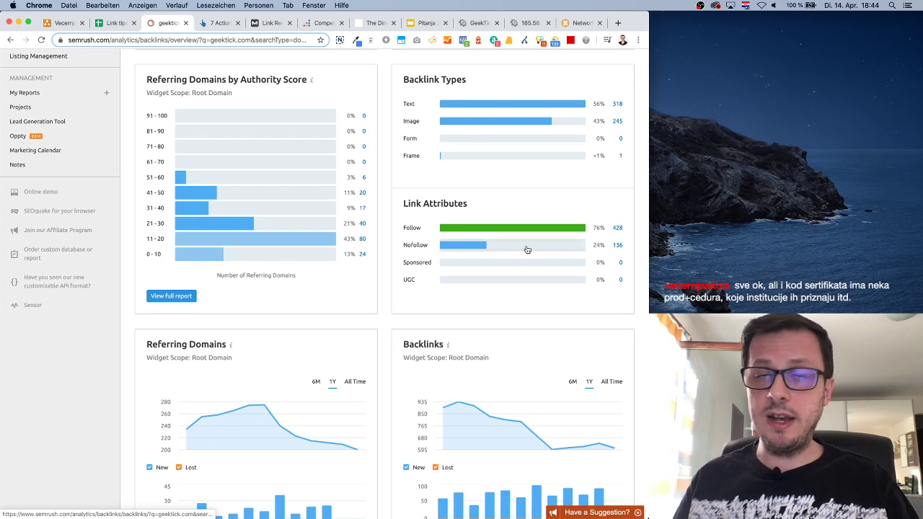
scroll(527, 249, "down", 4)
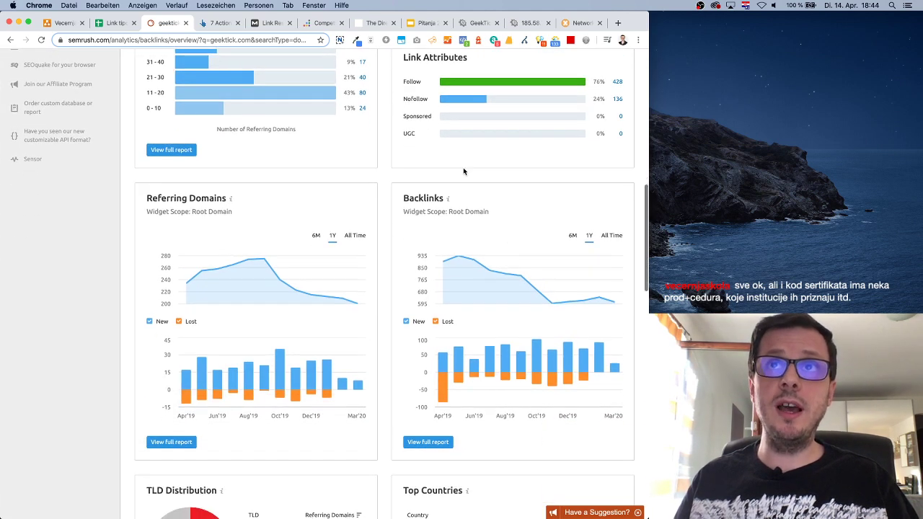
scroll(429, 136, "up", 1)
double_click(417, 136)
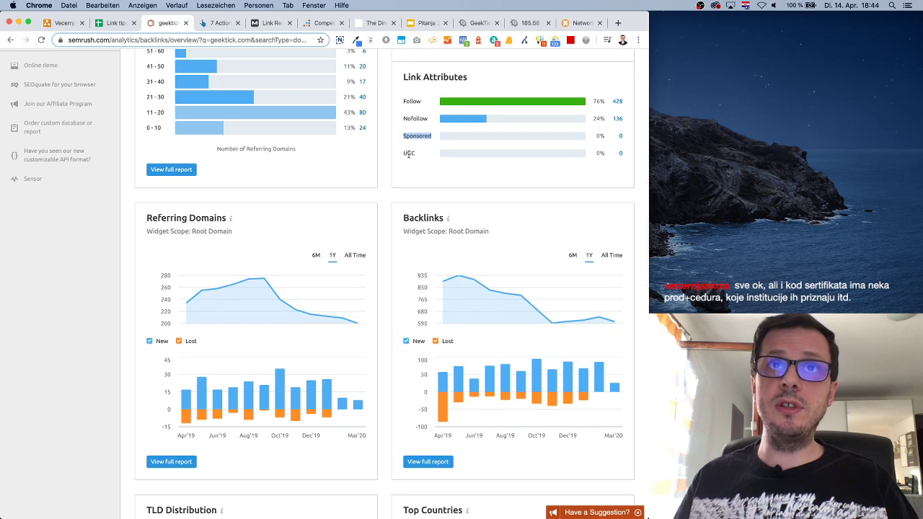
left_click(409, 154)
scroll(442, 183, "up", 2)
scroll(442, 182, "down", 1)
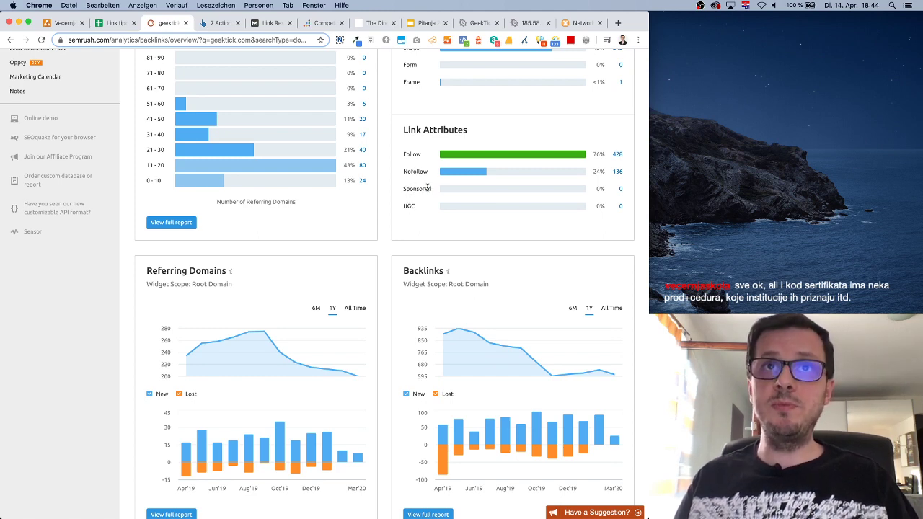
mouse_move(431, 189)
left_mouse_down()
mouse_move(401, 190)
mouse_move(415, 189)
left_mouse_up()
left_click(420, 188)
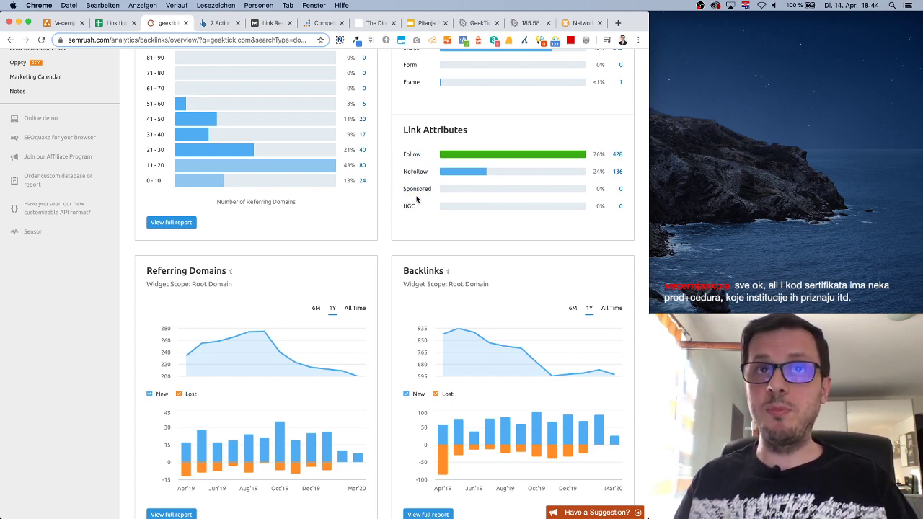
double_click(420, 188)
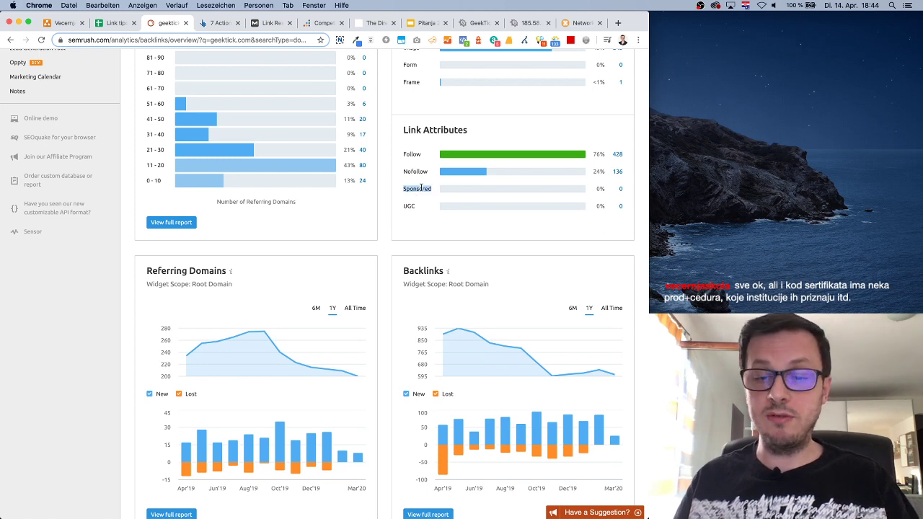
left_click(423, 210)
- Set the Referring Domains chart to All Time and examine its new and lost domains
scroll(423, 211, "down", 2)
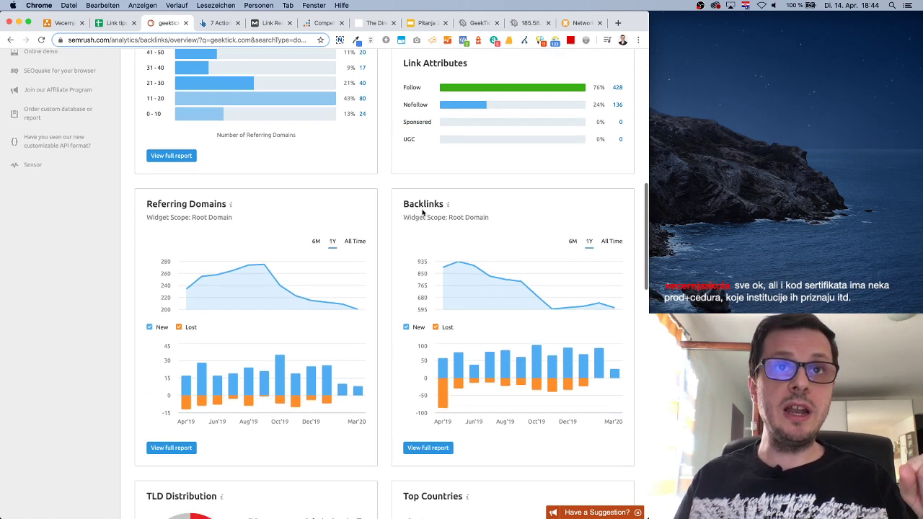
scroll(250, 244, "up", 1)
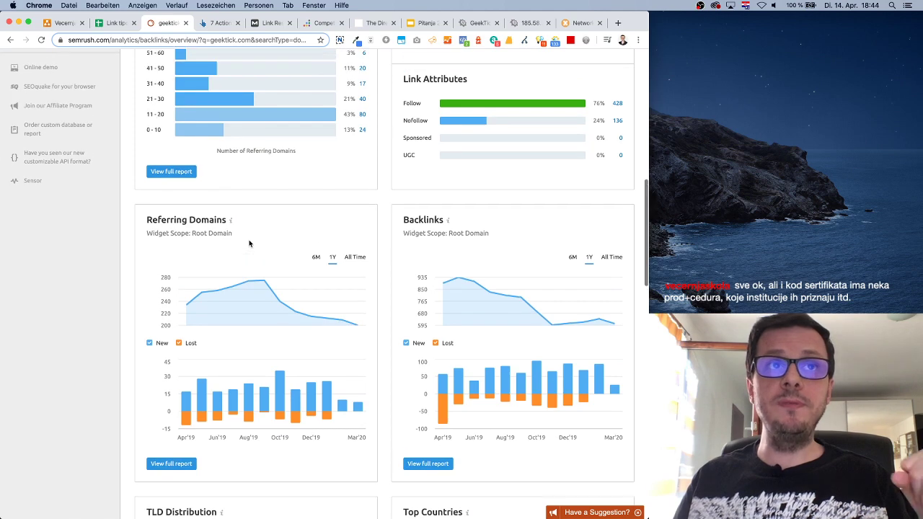
scroll(250, 243, "up", 1)
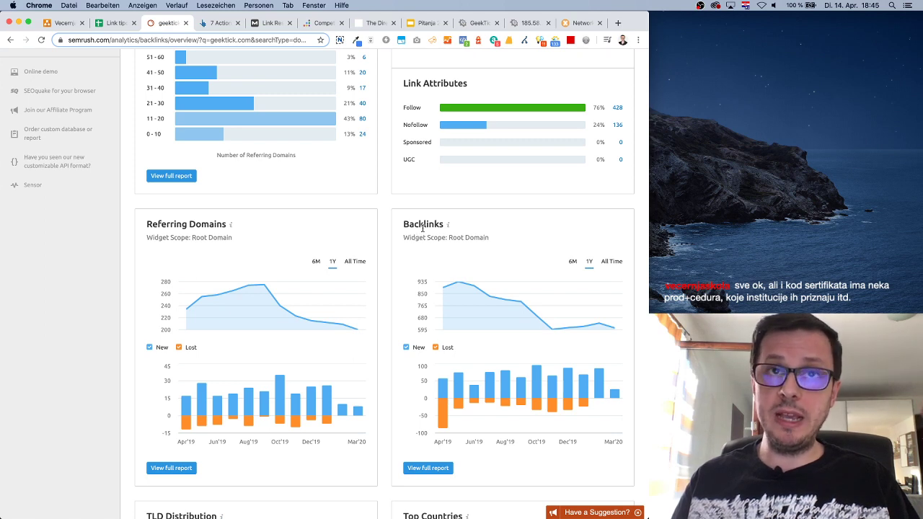
left_click(355, 262)
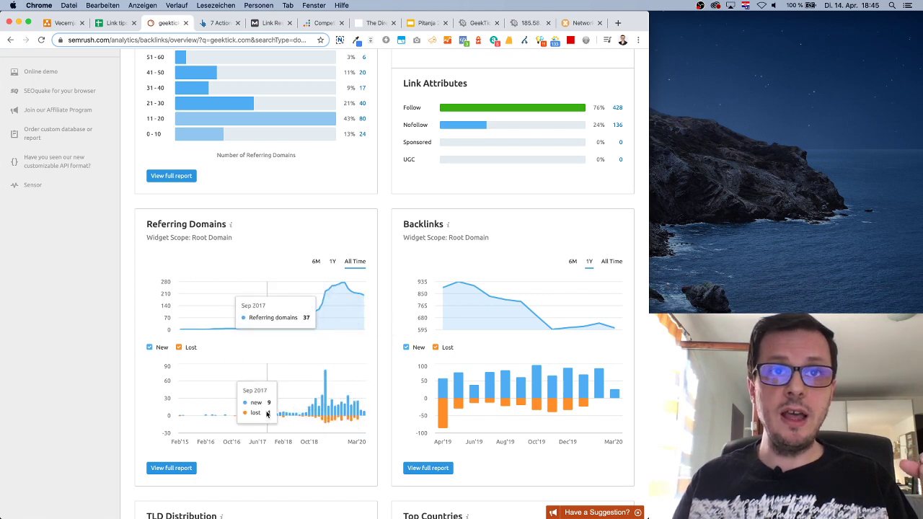
left_click(155, 348)
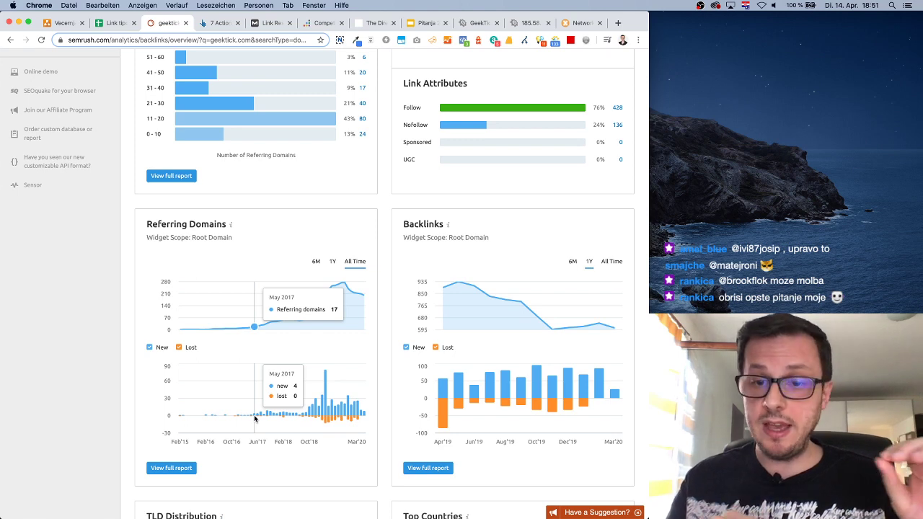
scroll(266, 415, "down", 1)
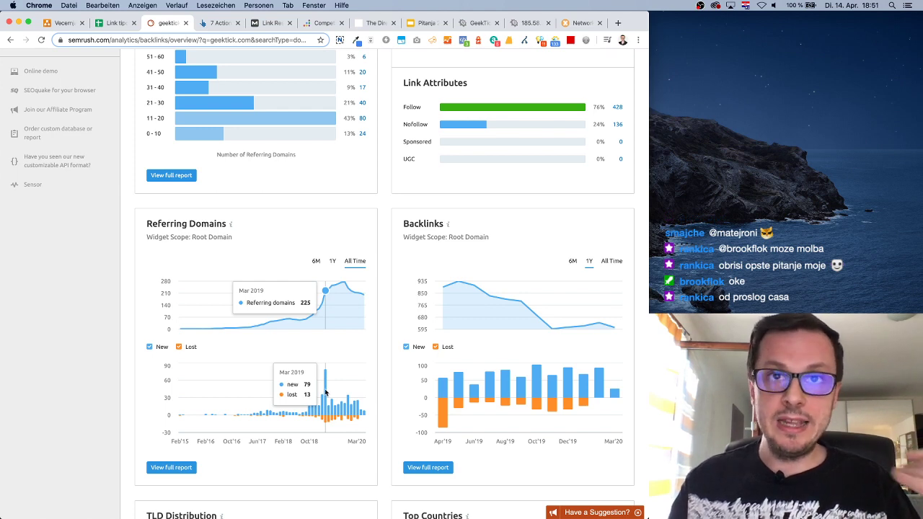
scroll(326, 390, "down", 2)
scroll(327, 387, "up", 1)
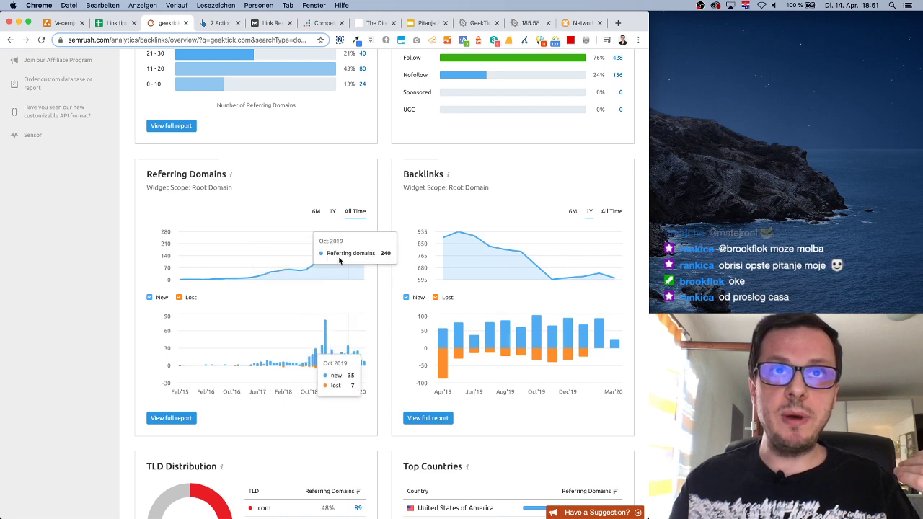
- Examine the TLD Distribution and Top Countries sections of the backlink overview
scroll(346, 387, "down", 5)
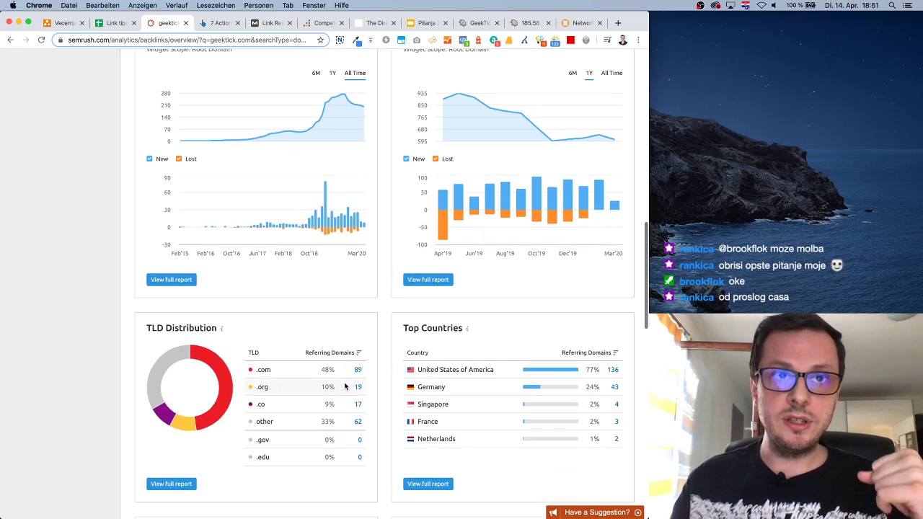
scroll(355, 339, "down", 2)
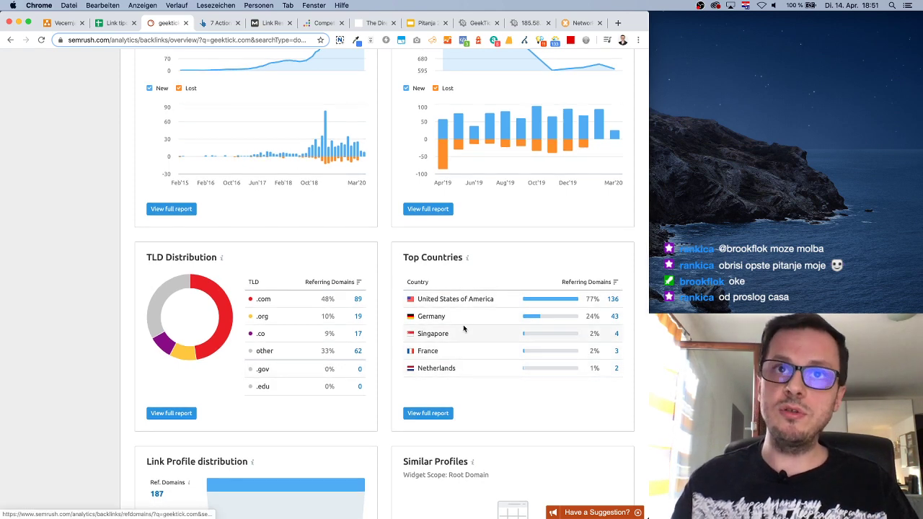
scroll(462, 328, "down", 5)
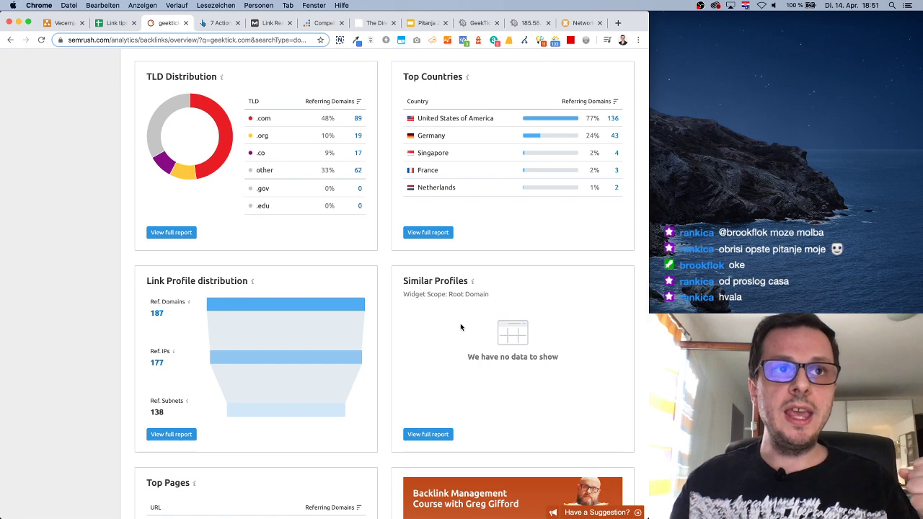
- Compare the Ref. Domains, Ref. IPs and Ref. Subnets in Link Profile distribution with the Link tipovi sheet's columns
scroll(460, 324, "down", 2)
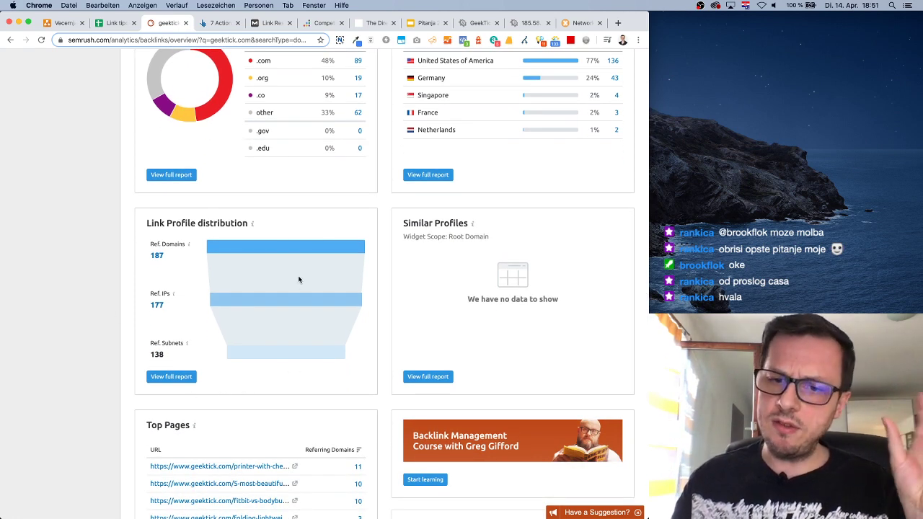
double_click(157, 255)
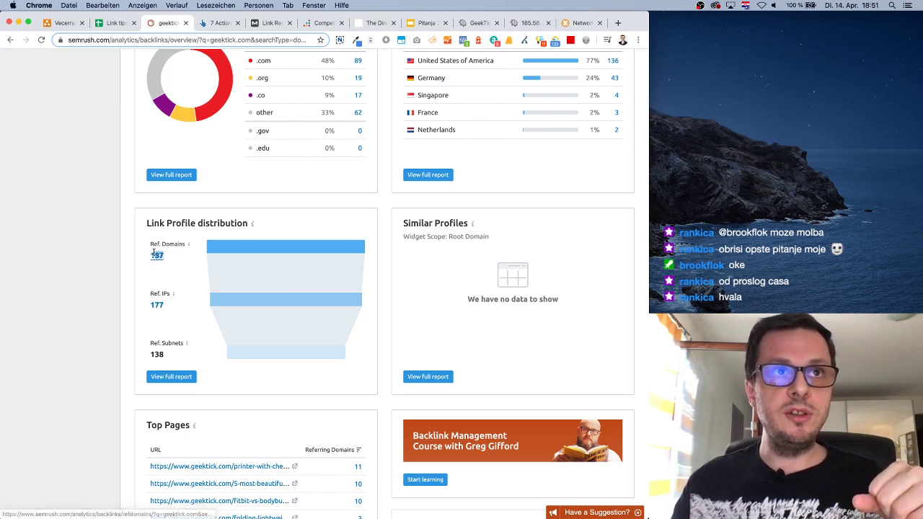
left_click_drag(172, 306, 153, 303)
left_click_drag(176, 364, 149, 354)
left_click(162, 328)
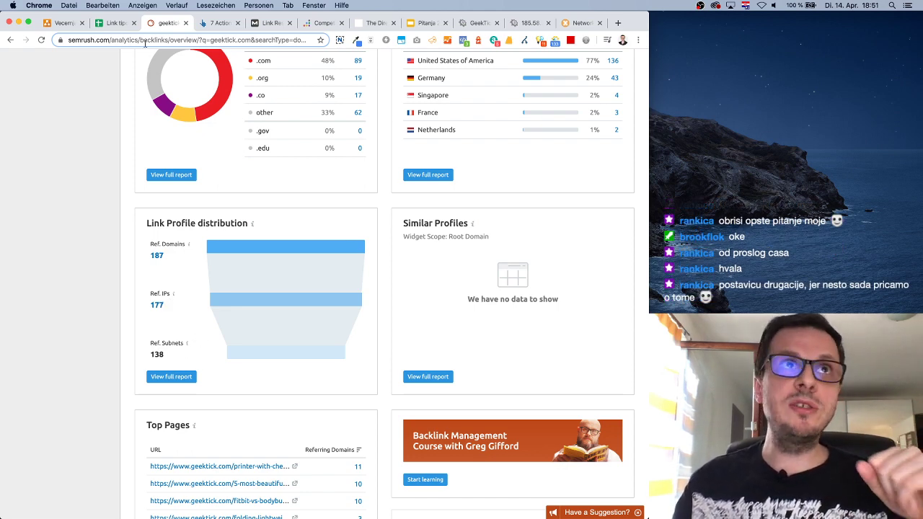
left_click(114, 23)
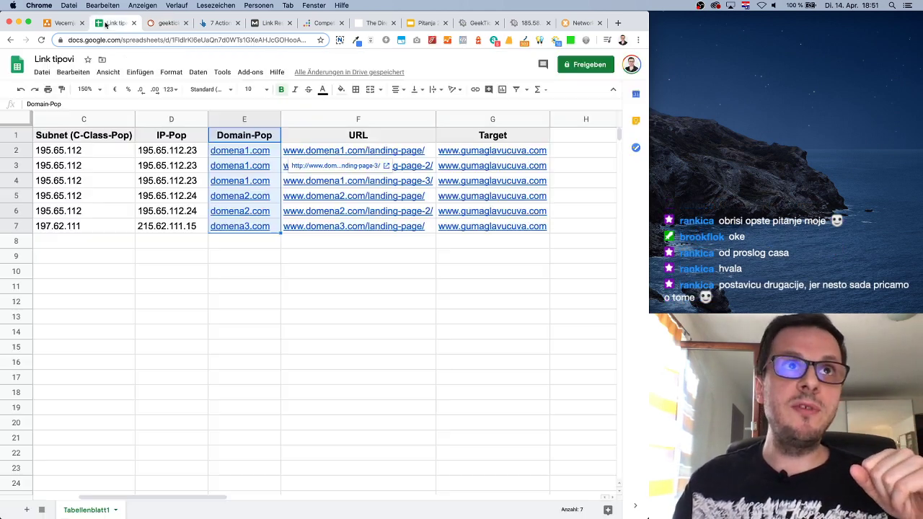
left_click(167, 23)
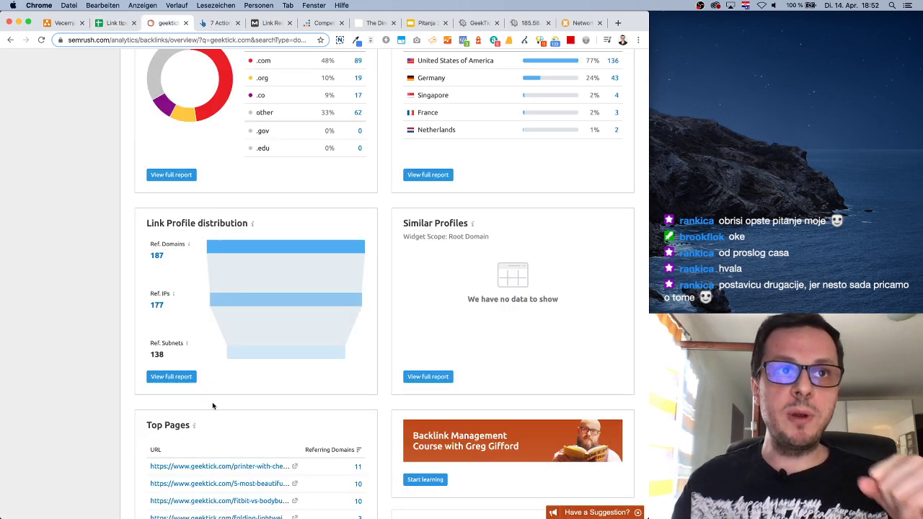
- Open the full report for Link Profile distribution in a separate tab and examine its Referring IPs list
left_click(181, 378, "super")
left_click(201, 23)
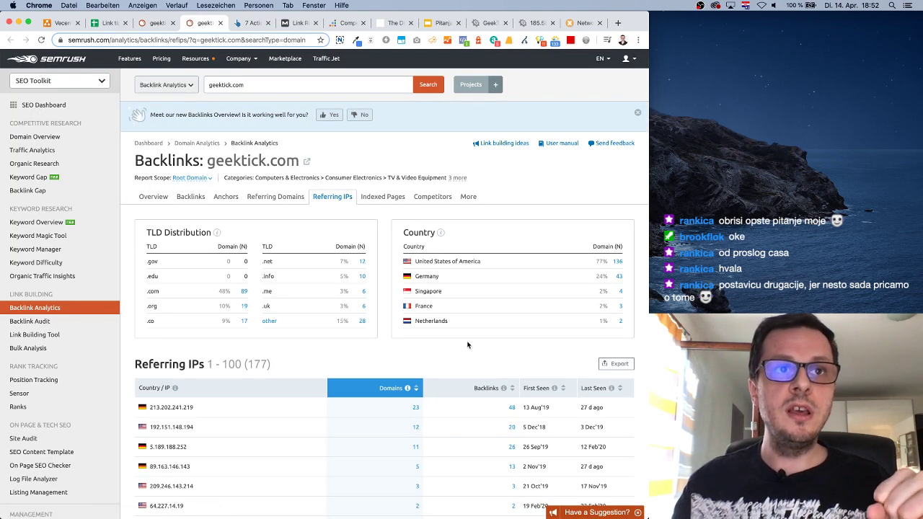
scroll(467, 346, "down", 2)
scroll(205, 317, "down", 5)
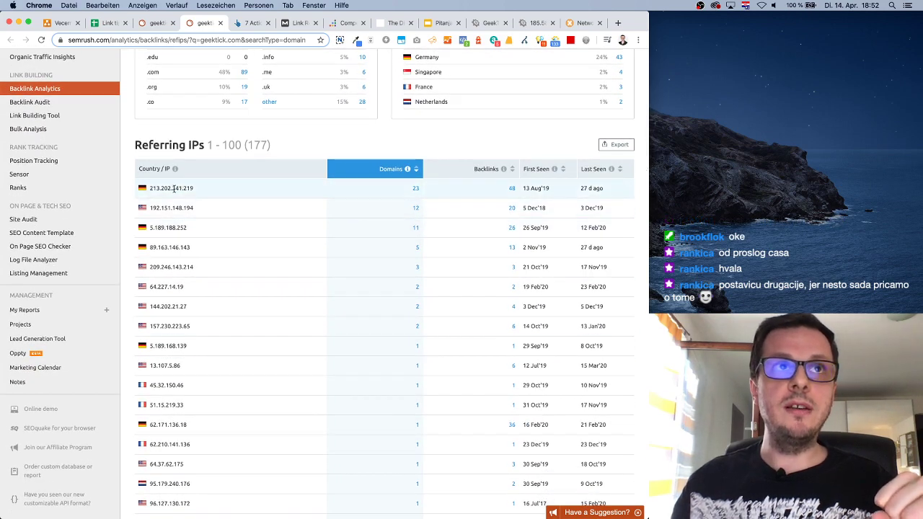
scroll(267, 189, "up", 4)
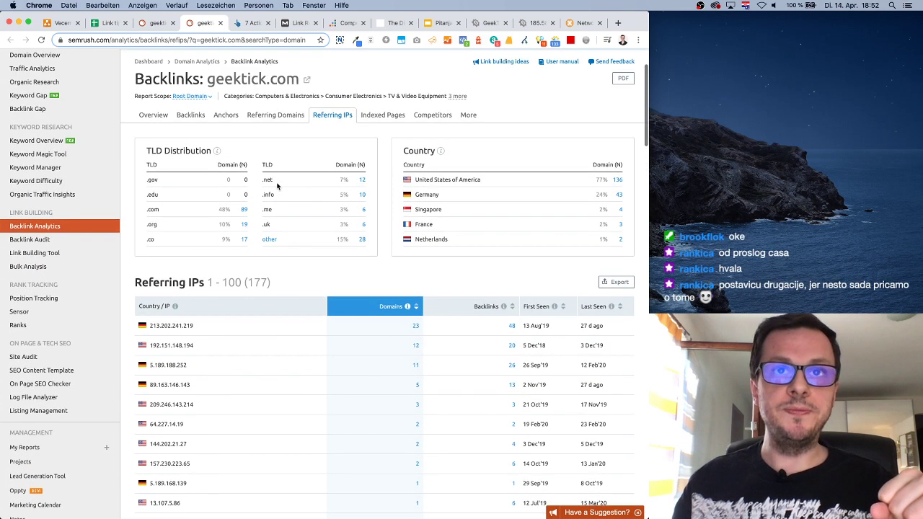
- Examine the referring IP 213.202.241.219 together with its Domains value in the Referring IPs table
left_click_drag(150, 325, 194, 328)
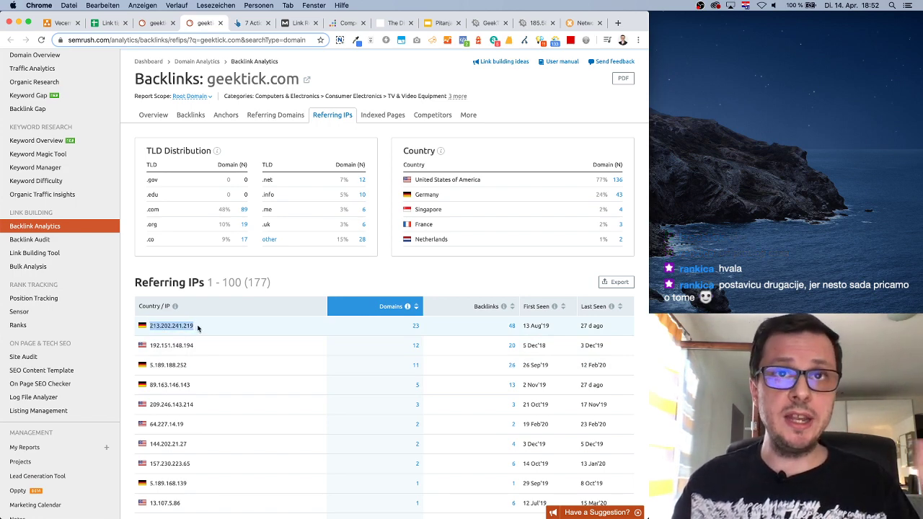
left_click(204, 329)
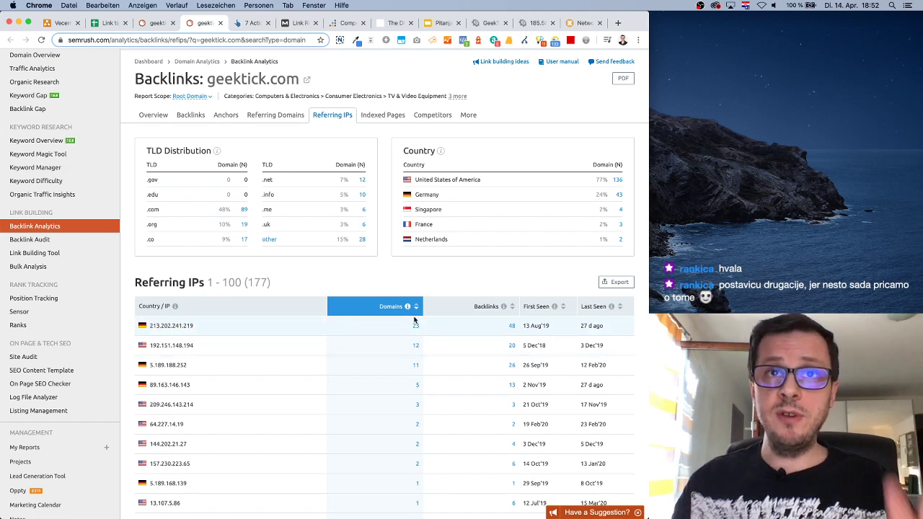
left_click_drag(202, 328, 148, 328)
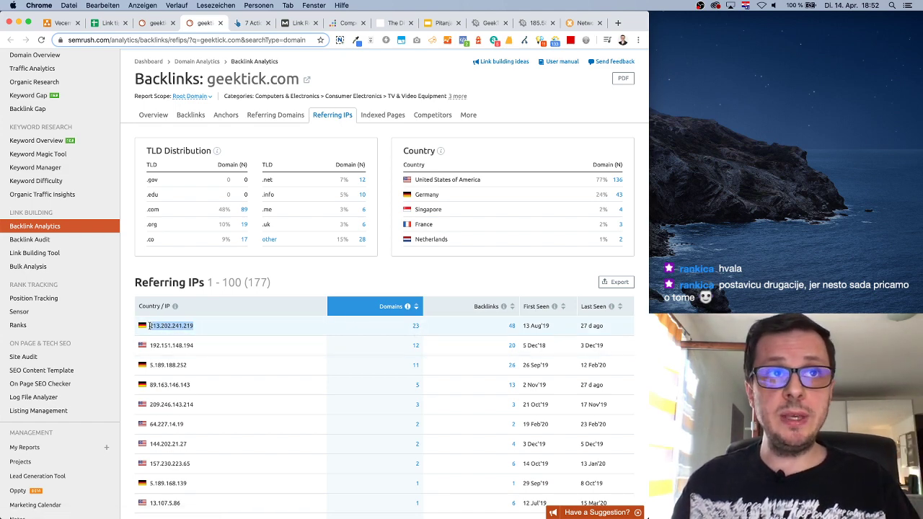
left_click(226, 328)
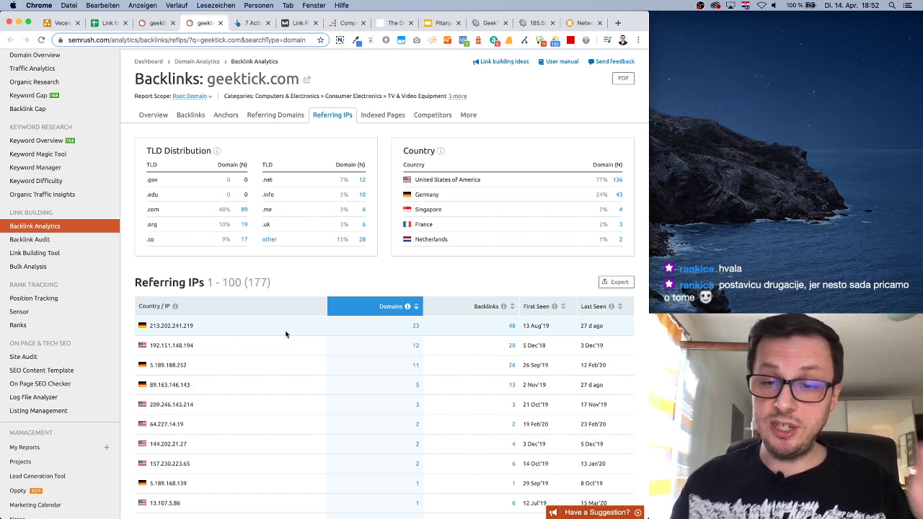
left_click_drag(201, 328, 151, 326)
left_click(217, 328)
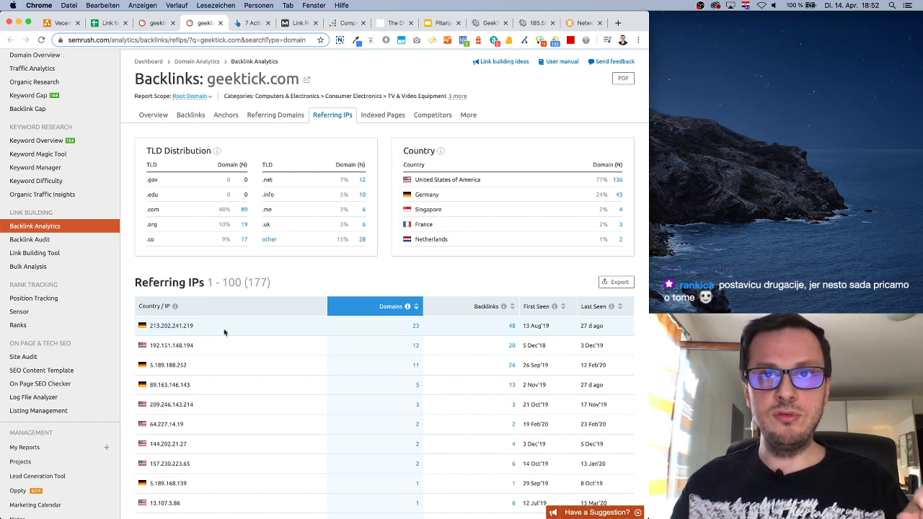
left_click_drag(150, 326, 203, 329)
left_click(204, 329)
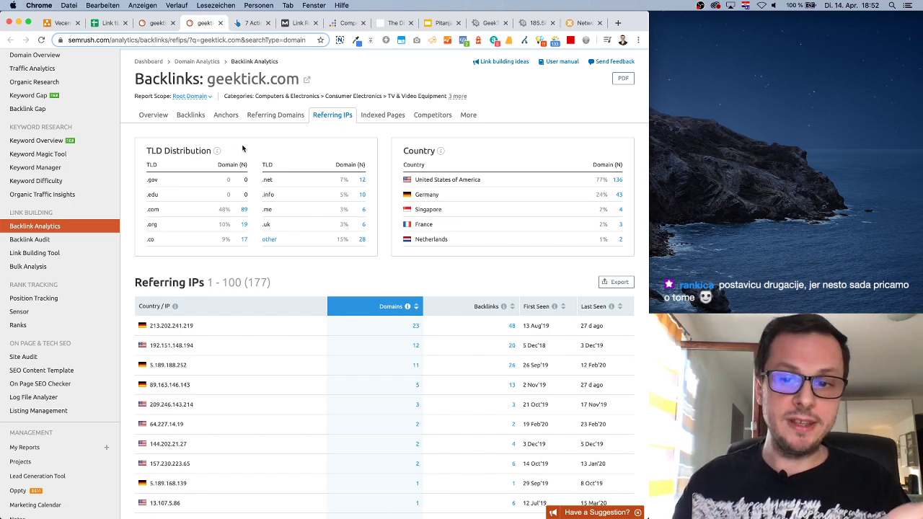
- Return to the backlink overview and examine its Link Profile distribution and Top Pages sections
key("super+bracketleft")
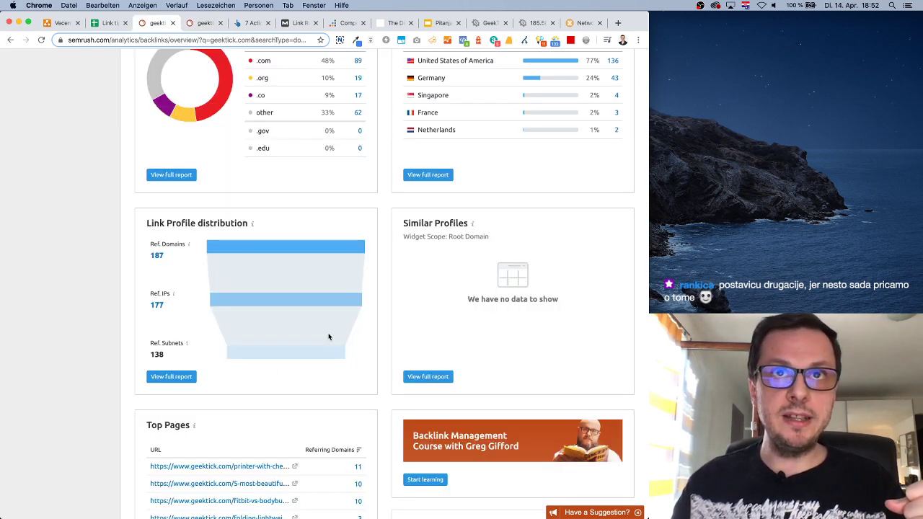
scroll(376, 337, "down", 5)
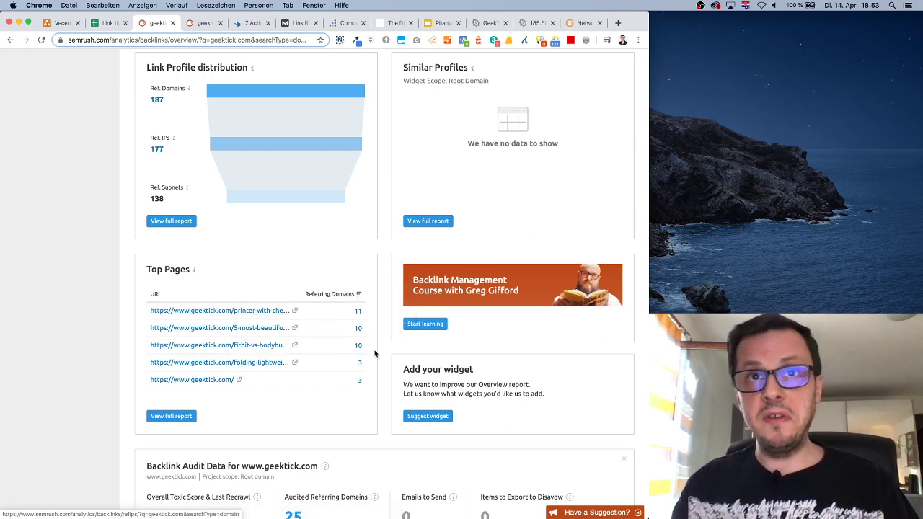
- Examine the Backlink Audit Data section and the Top Anchors entries in geektick.com's backlink overview
scroll(375, 353, "down", 3)
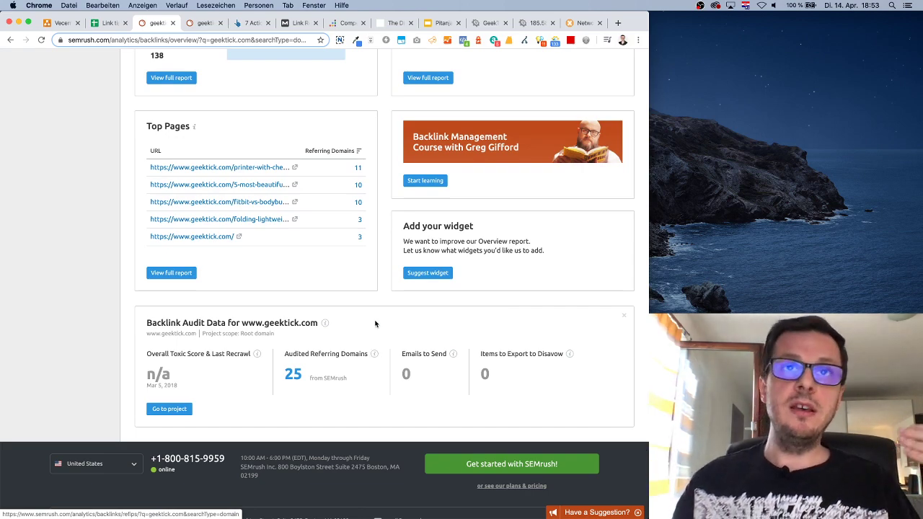
scroll(375, 324, "up", 20)
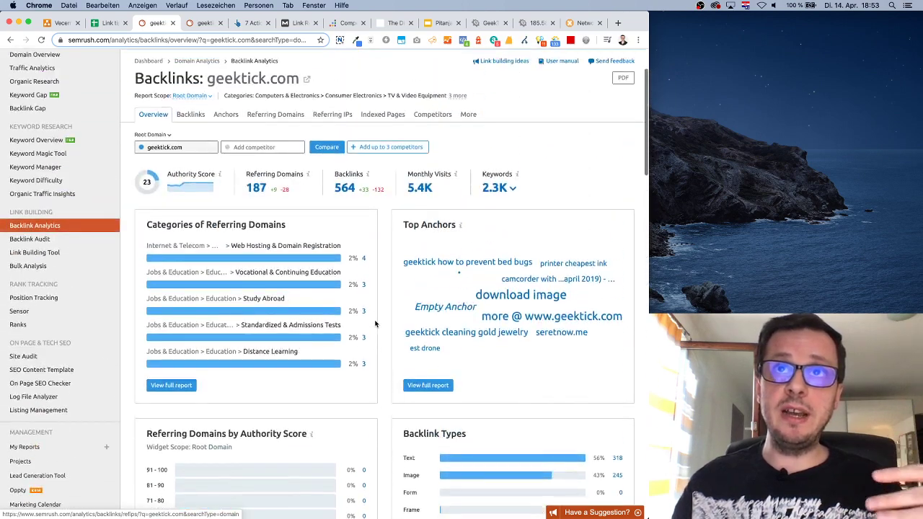
scroll(375, 324, "up", 2)
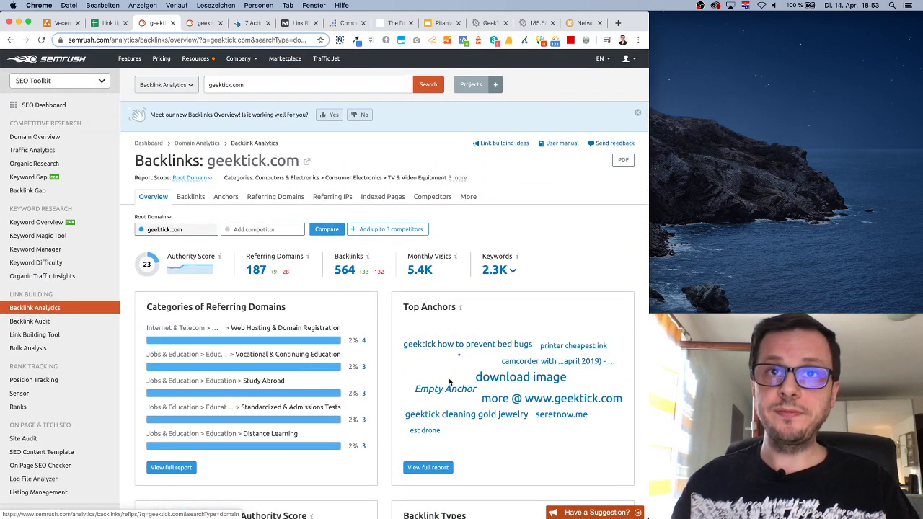
mouse_move(494, 417)
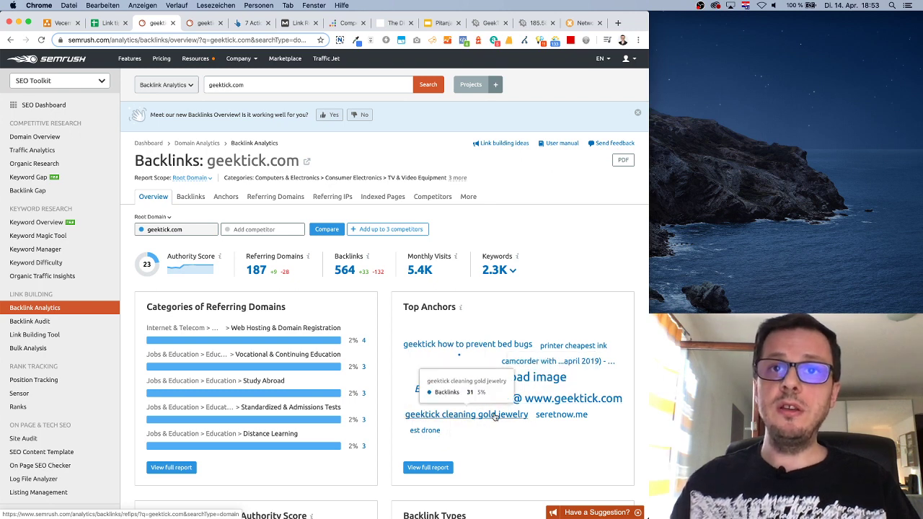
mouse_move(550, 419)
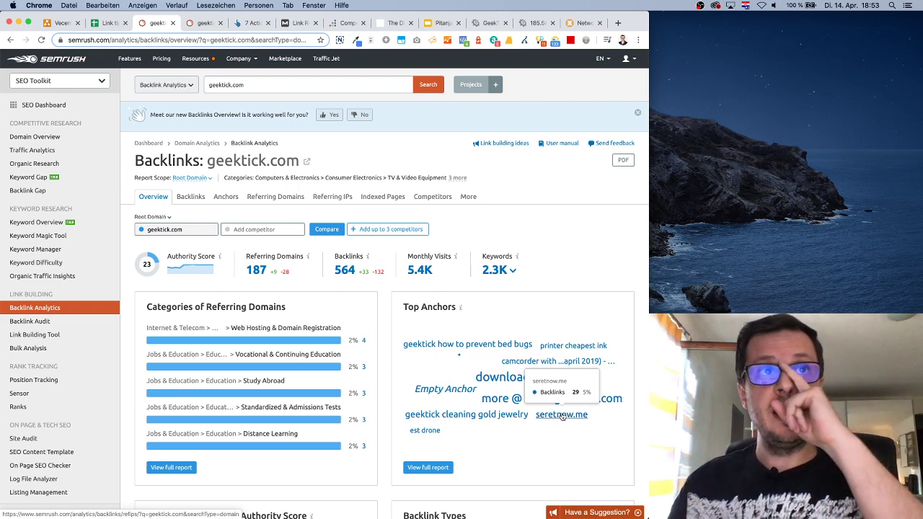
mouse_move(561, 383)
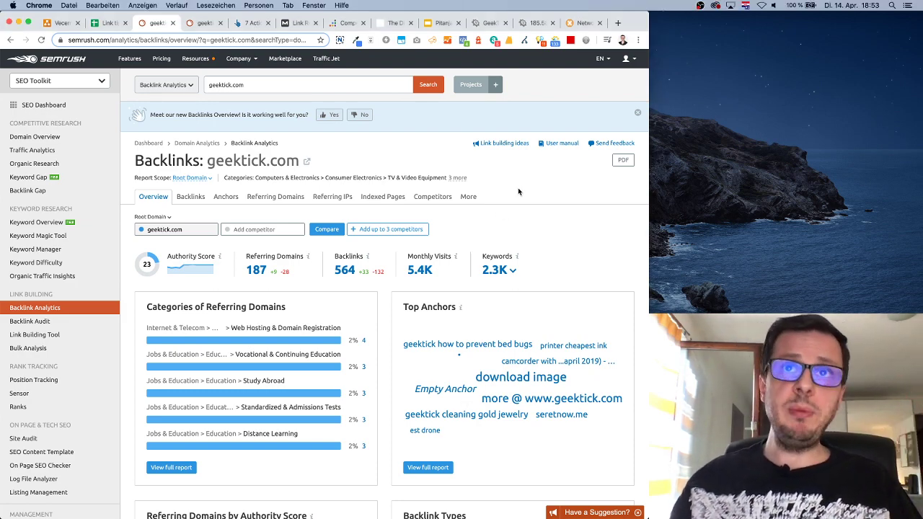
scroll(518, 191, "down", 3)
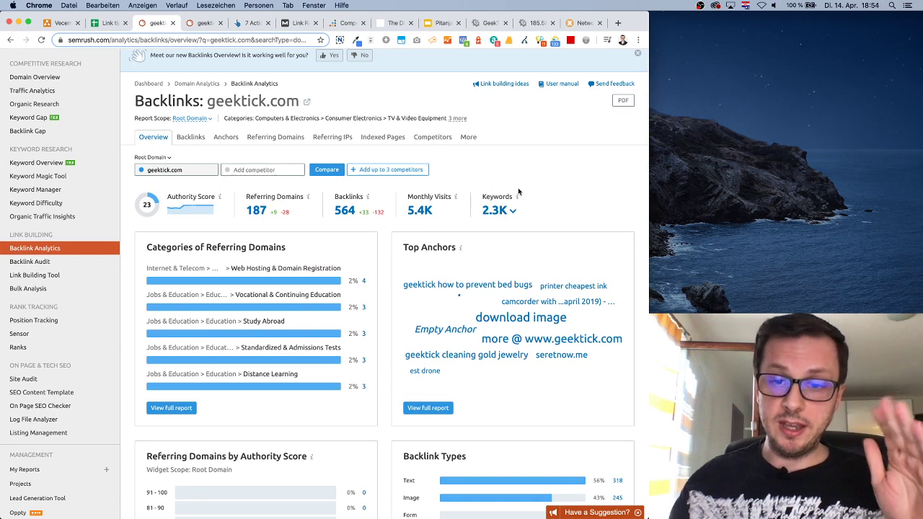
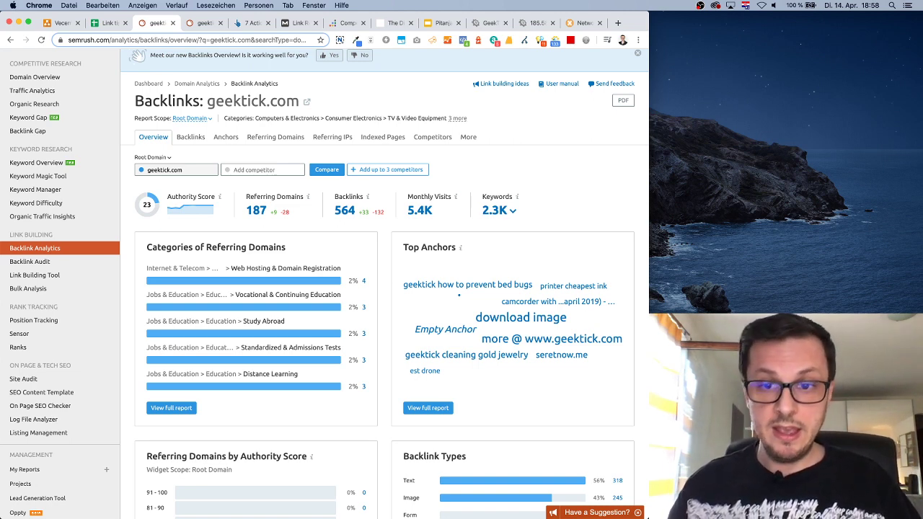
key("super+Tab")
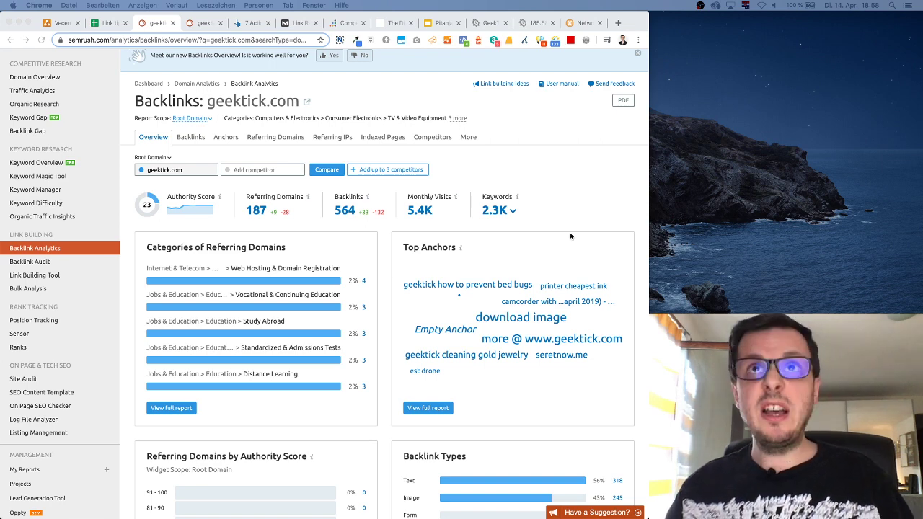
left_click(617, 23)
type("docs.new")
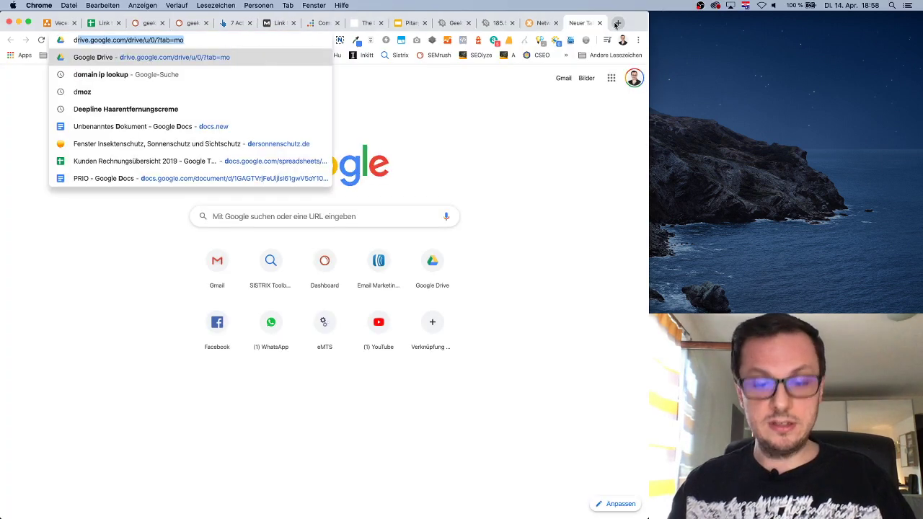
key("Return")
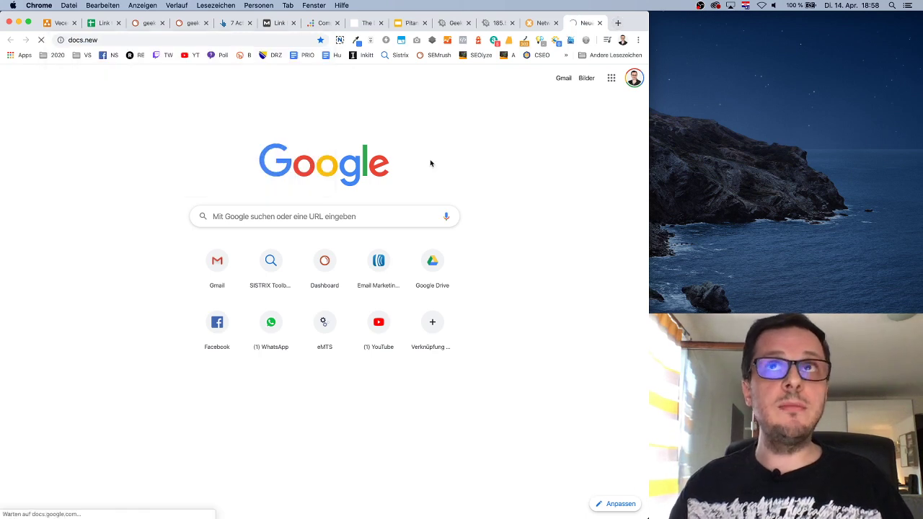
type("https://bit.ly/vecernjafbgrupa")
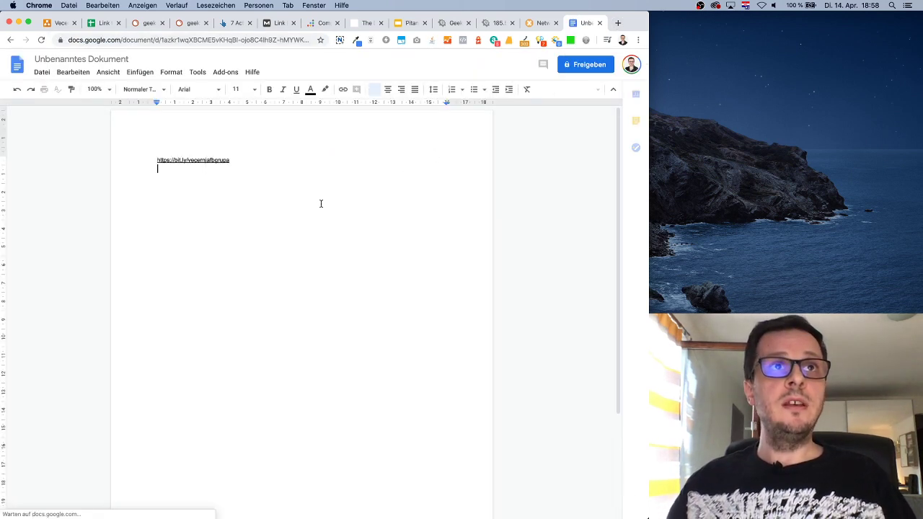
- Enlarge the link text, trying font size 48 and settling on 36 so it fits on one line
key("super+a")
left_click(258, 90)
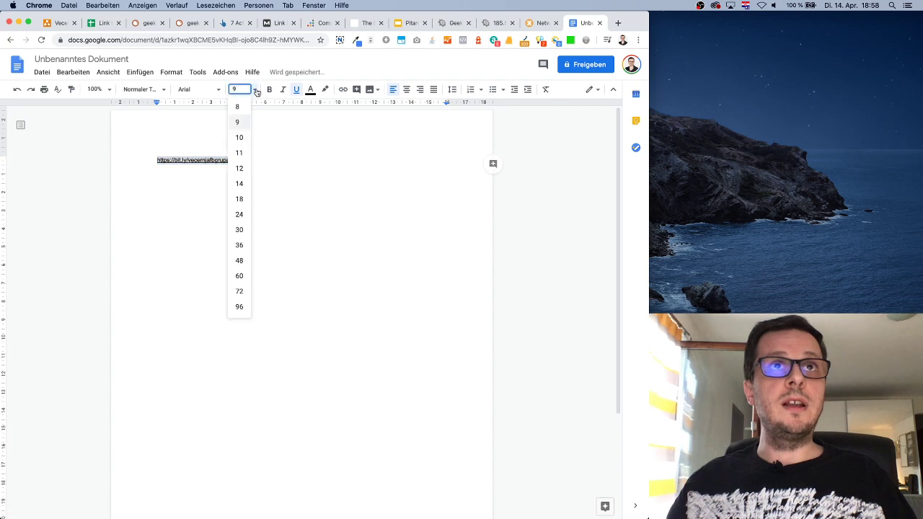
left_click(241, 260)
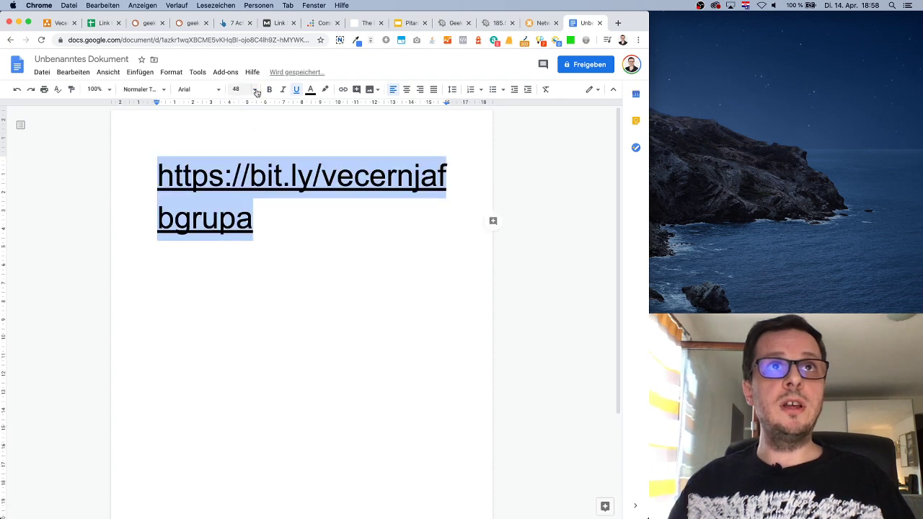
left_click(237, 89)
left_click(240, 246)
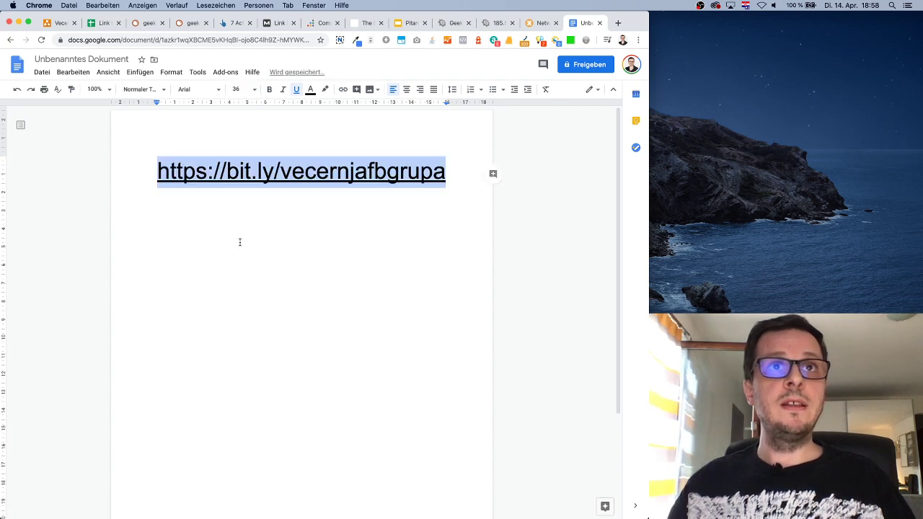
left_click(301, 227)
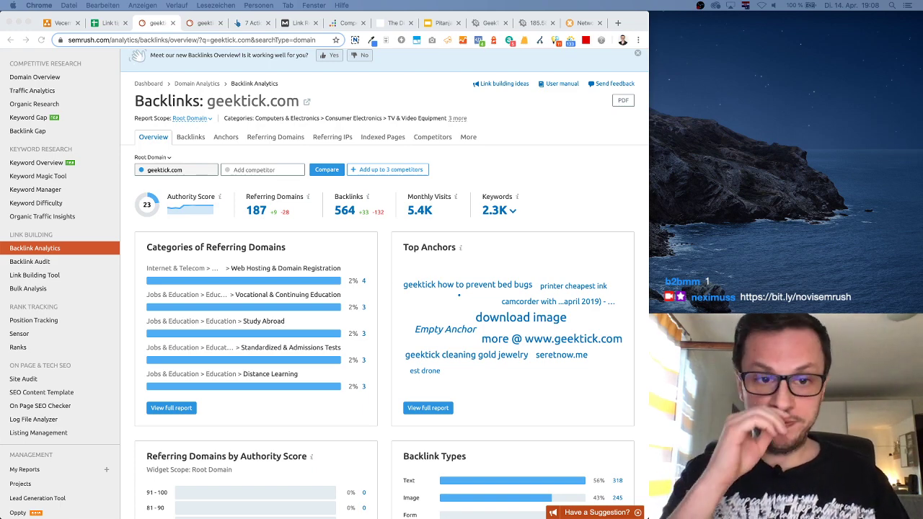
scroll(386, 288, "down", 2)
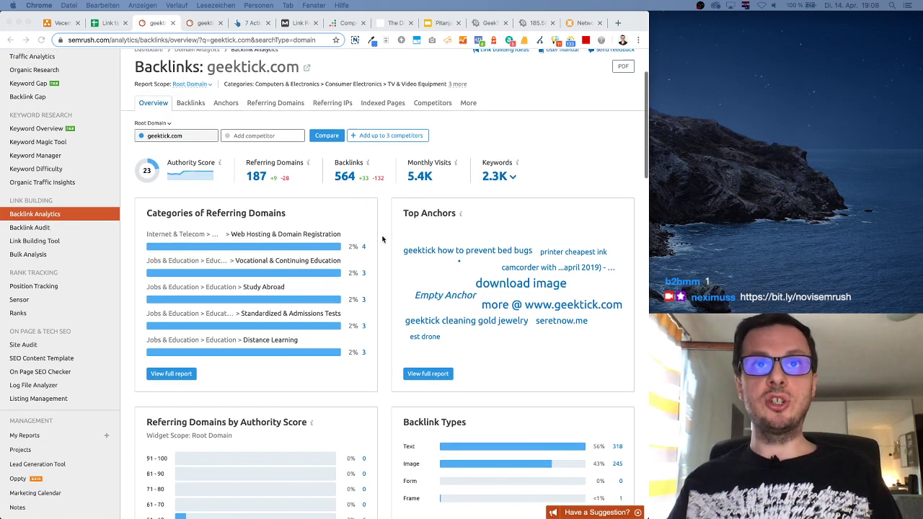
scroll(382, 240, "up", 5)
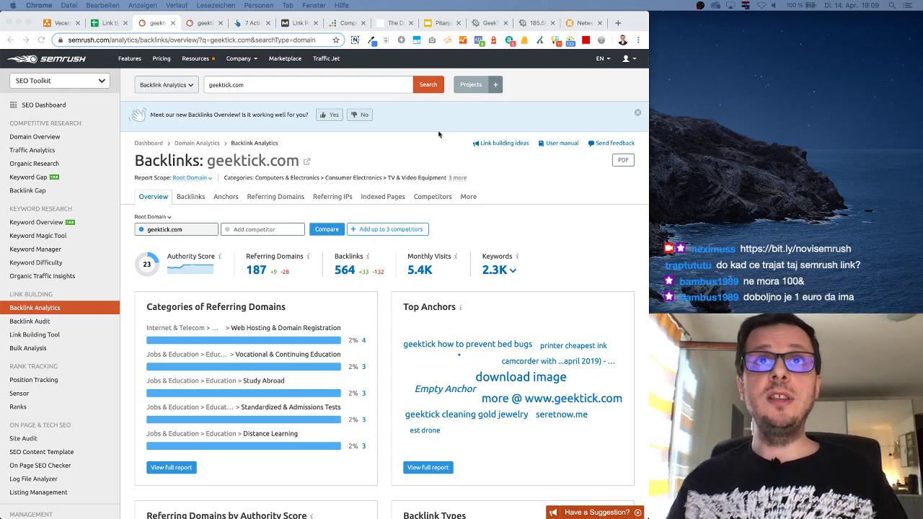
- Switch to the Ahrefs blog article on looting competitors' backlinks and go back to its title
left_click(249, 26)
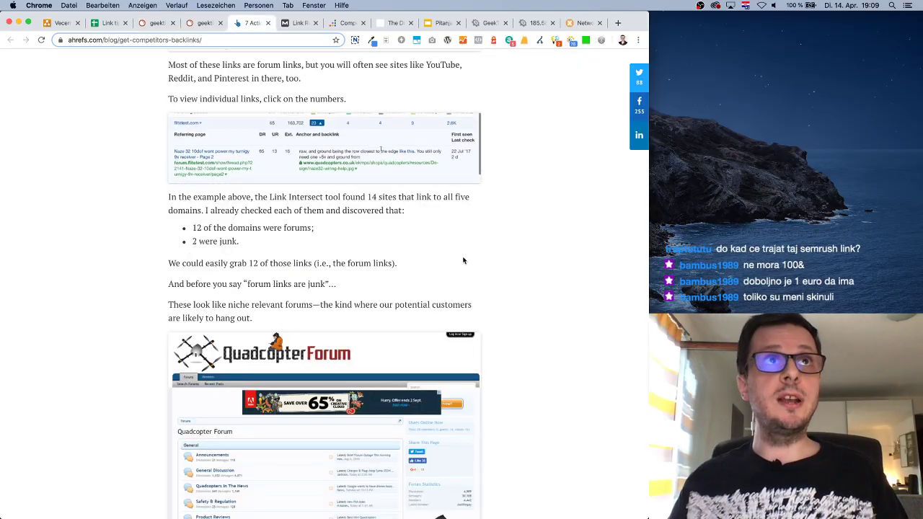
scroll(464, 259, "up", 2)
scroll(463, 259, "up", 20)
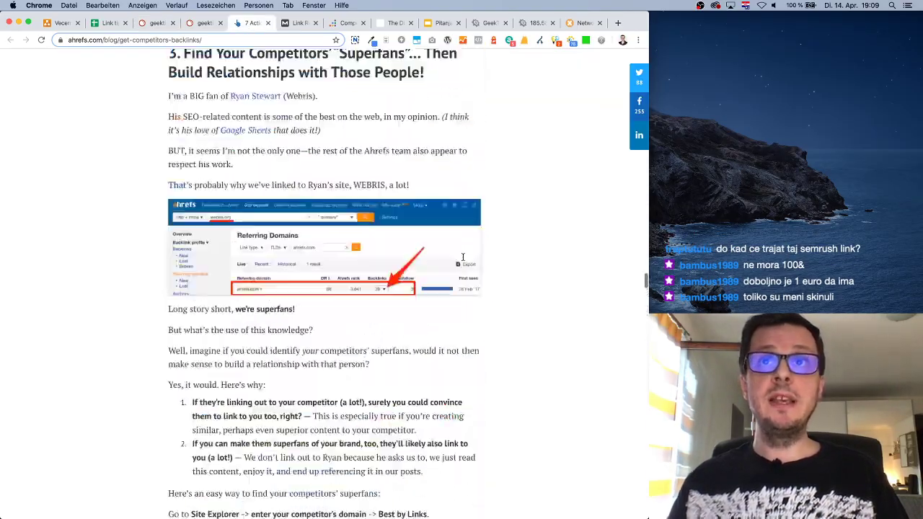
scroll(464, 260, "up", 15)
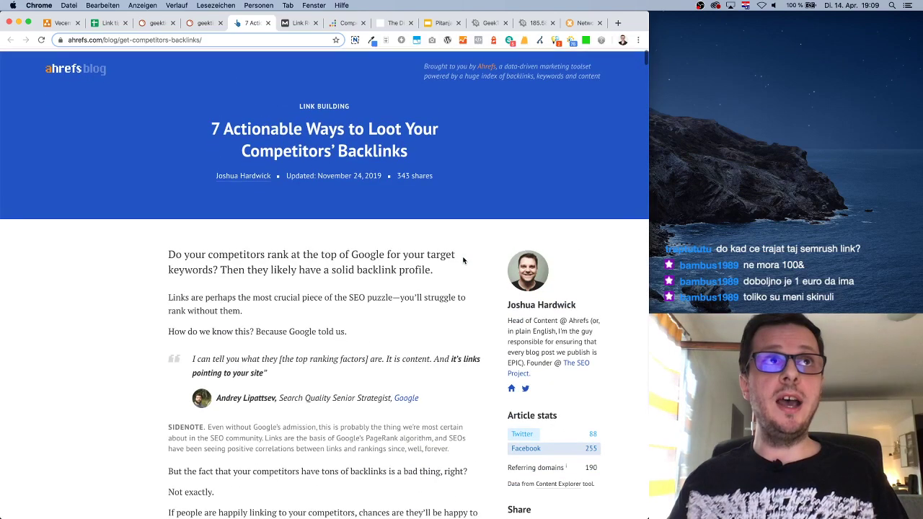
- Copy the domain ahrefs.com from the article's address and open its homepage in a new tab
left_click(108, 39)
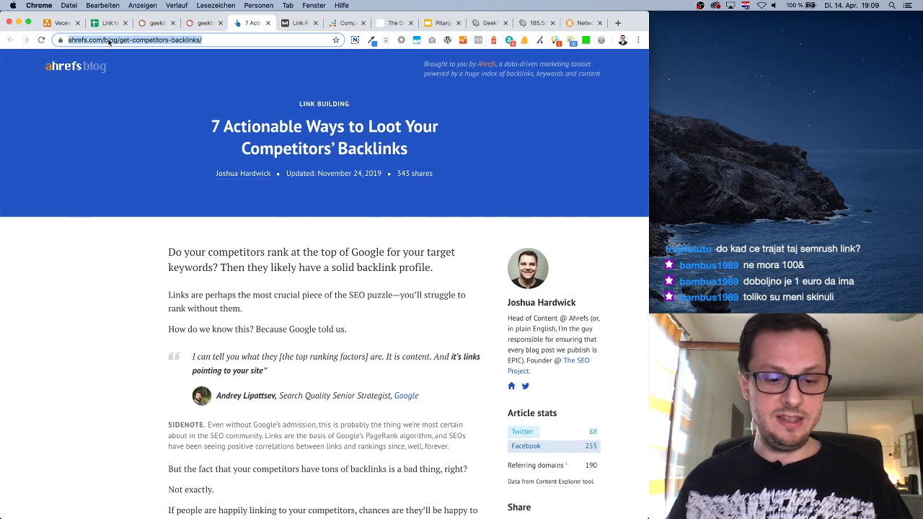
left_click(110, 39)
left_click_drag(124, 39, 91, 40)
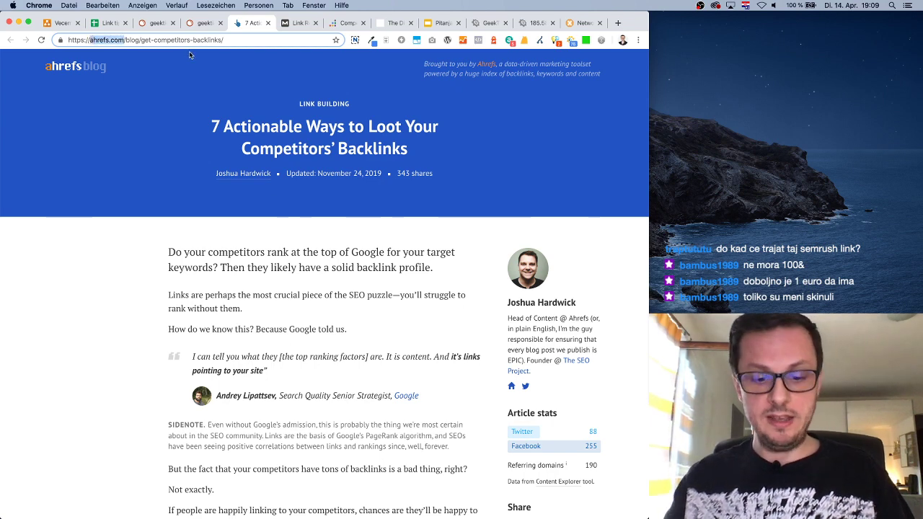
key("ctrl+c")
key("ctrl+t")
key("ctrl+v")
key("Return")
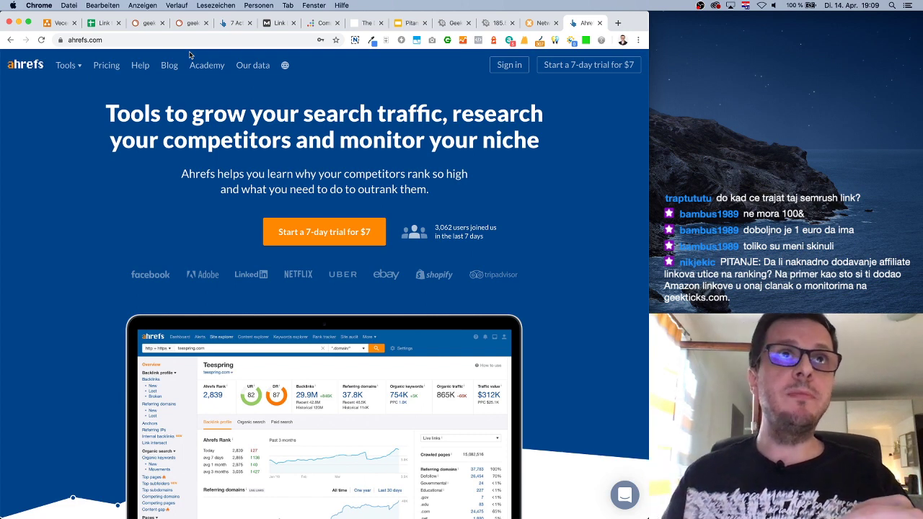
- Compare the Referring Domains figure in Semrush's geektick.com overview with the metrics in Moz's Compare Link Profiles
left_click(145, 25)
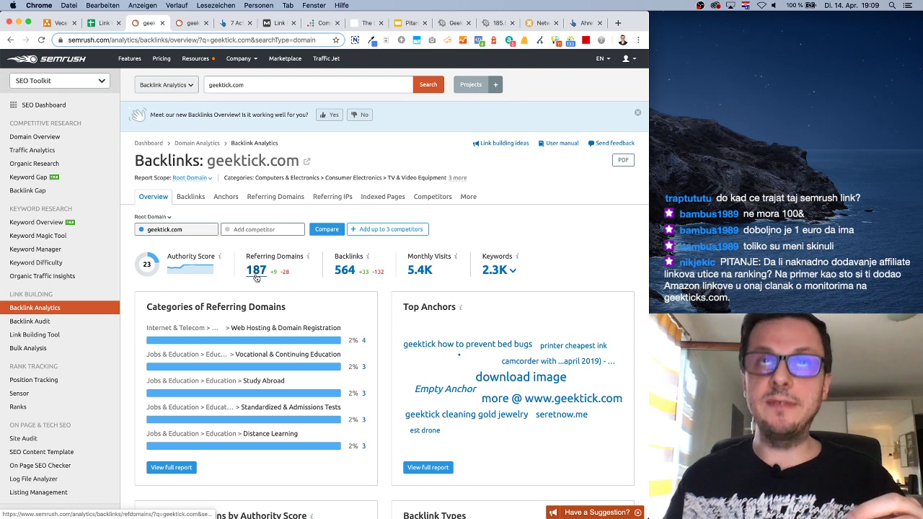
left_click(273, 23)
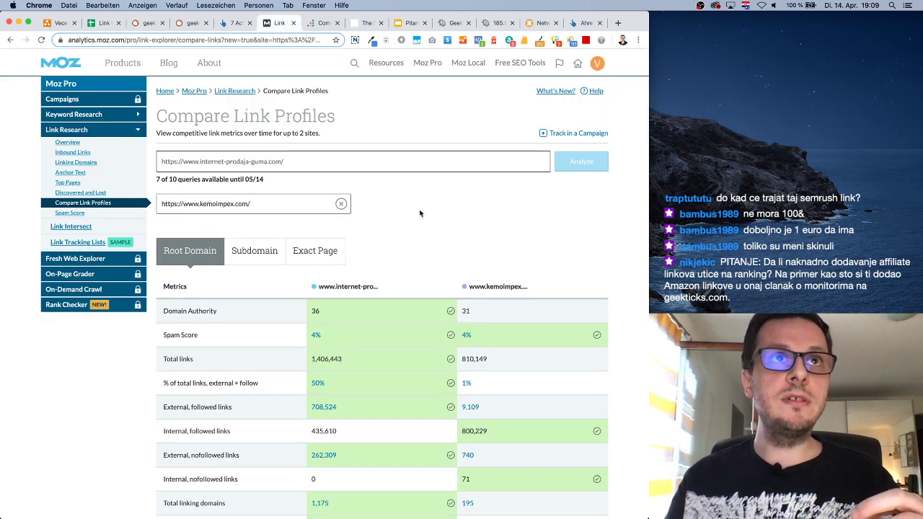
left_click(148, 25)
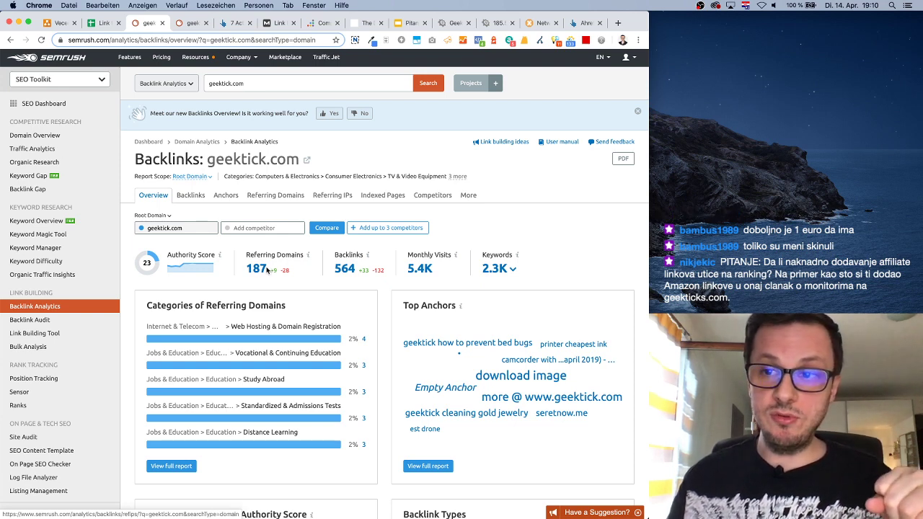
mouse_move(273, 270)
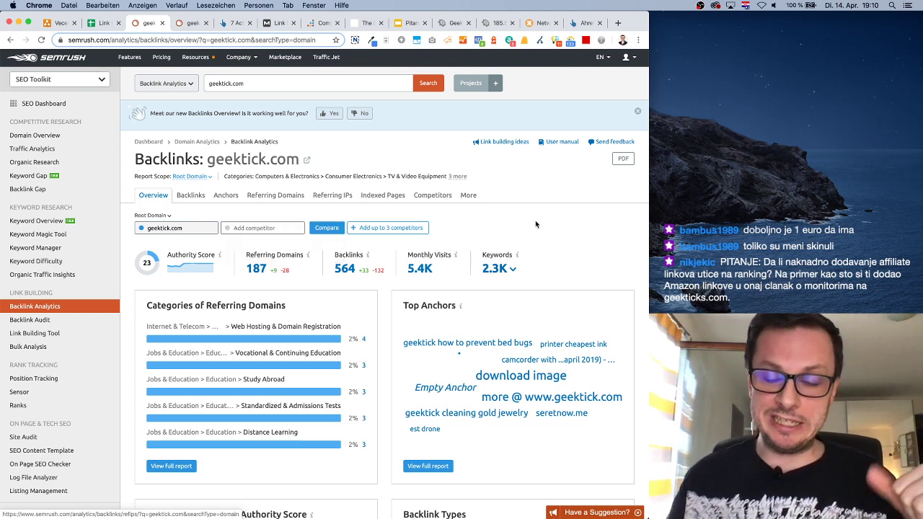
- Return to the Ahrefs homepage and examine its 7-day trial offer, the Teespring dashboard preview and the tools overview
left_click(584, 23)
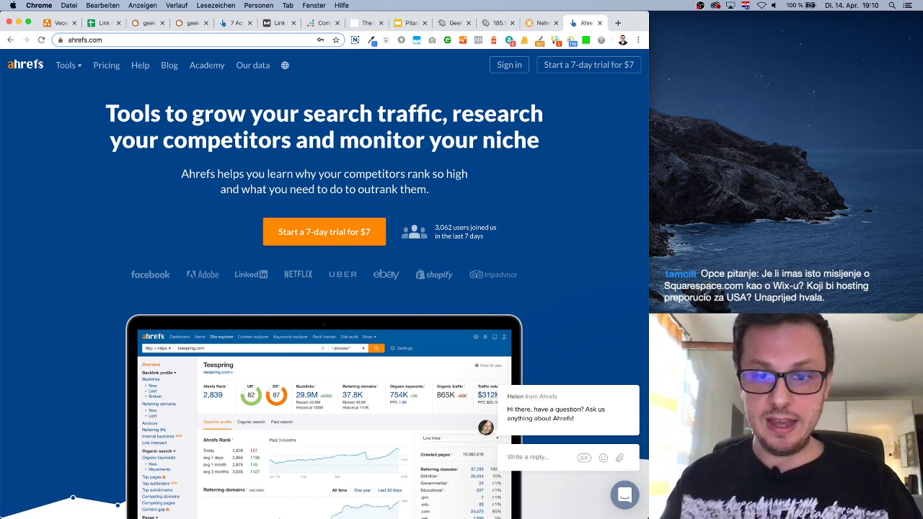
scroll(328, 379, "down", 5)
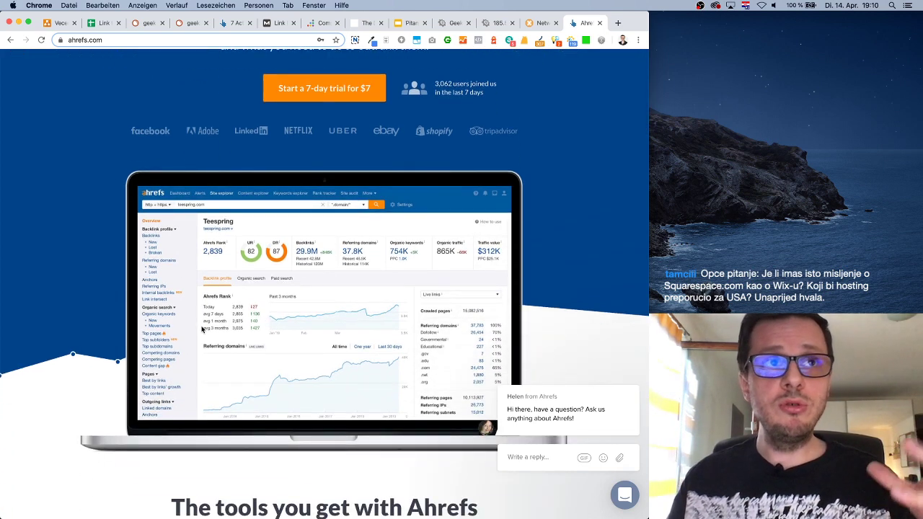
scroll(203, 331, "down", 2)
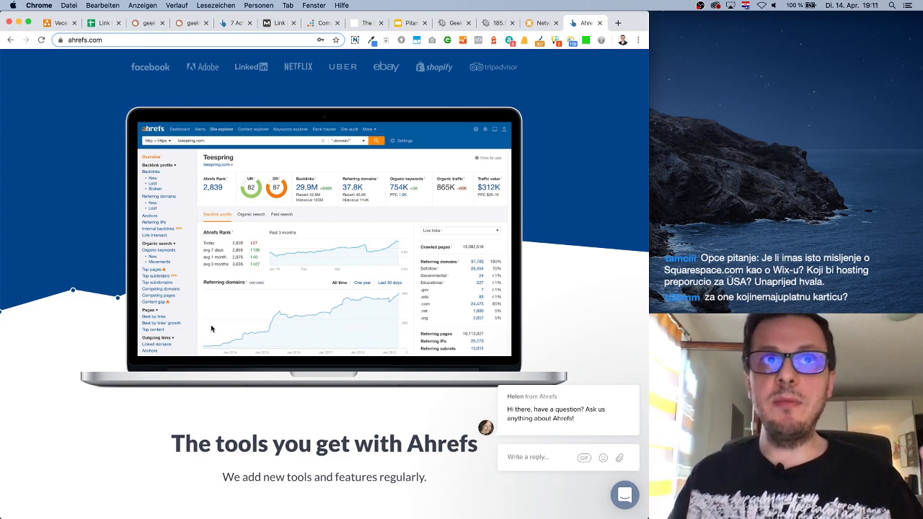
scroll(289, 303, "up", 3)
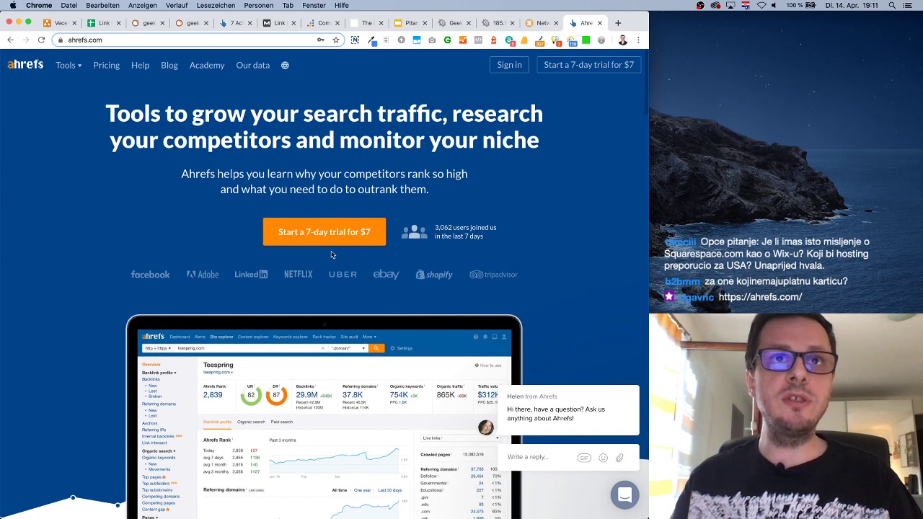
scroll(423, 303, "down", 4)
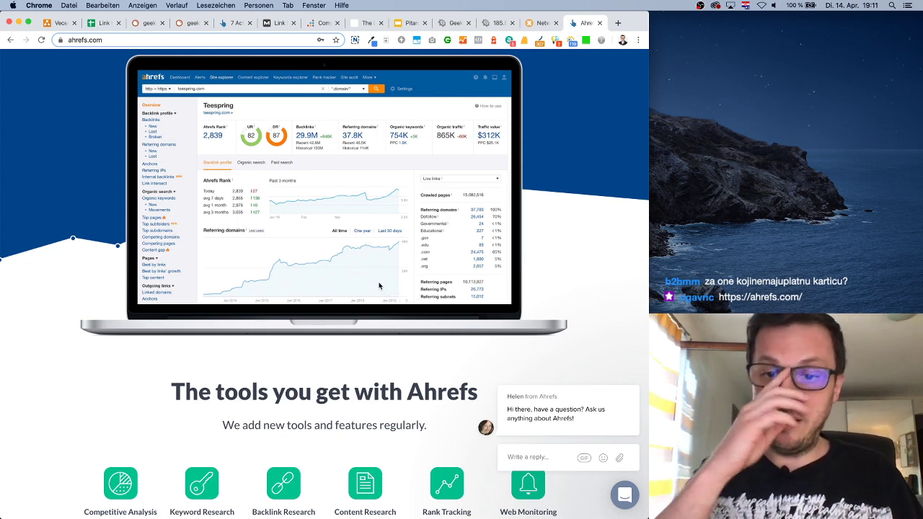
scroll(396, 290, "up", 3)
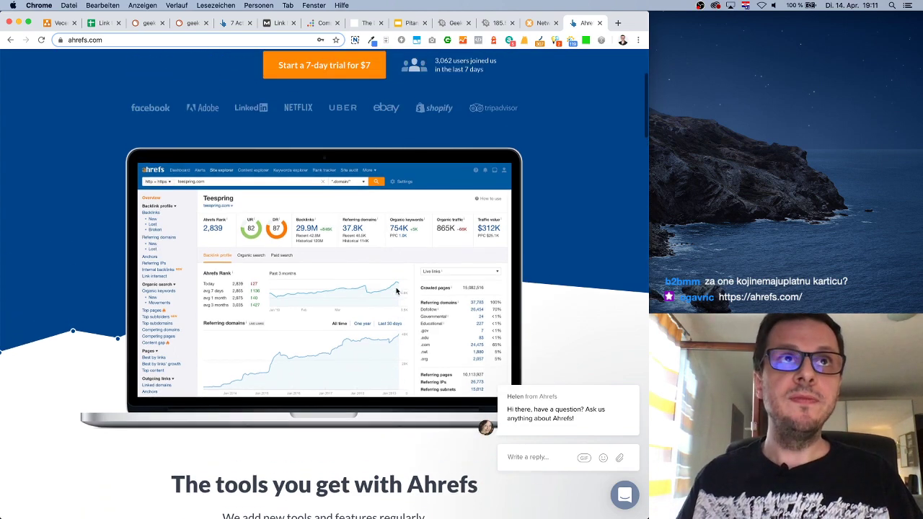
scroll(396, 291, "up", 3)
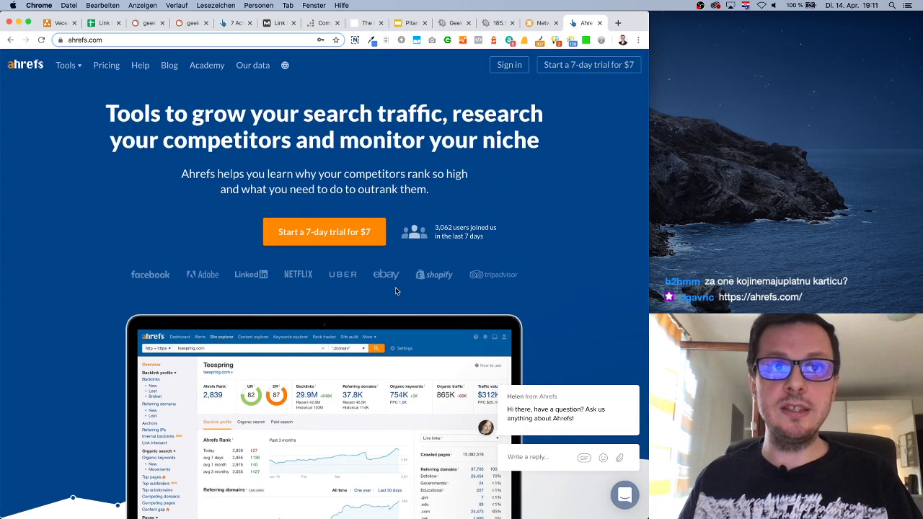
- Open the Ahrefs pricing page, review the monthly plan prices, and return to the homepage
left_click(97, 65)
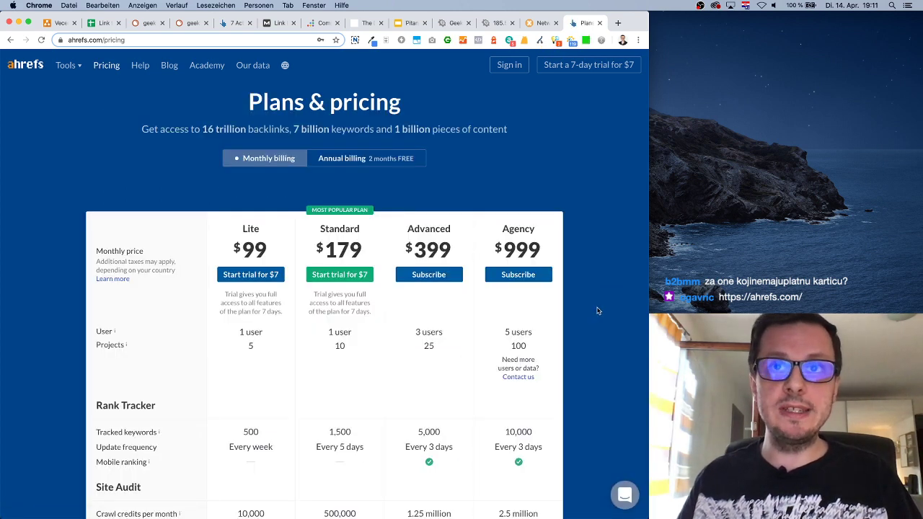
scroll(598, 309, "down", 2)
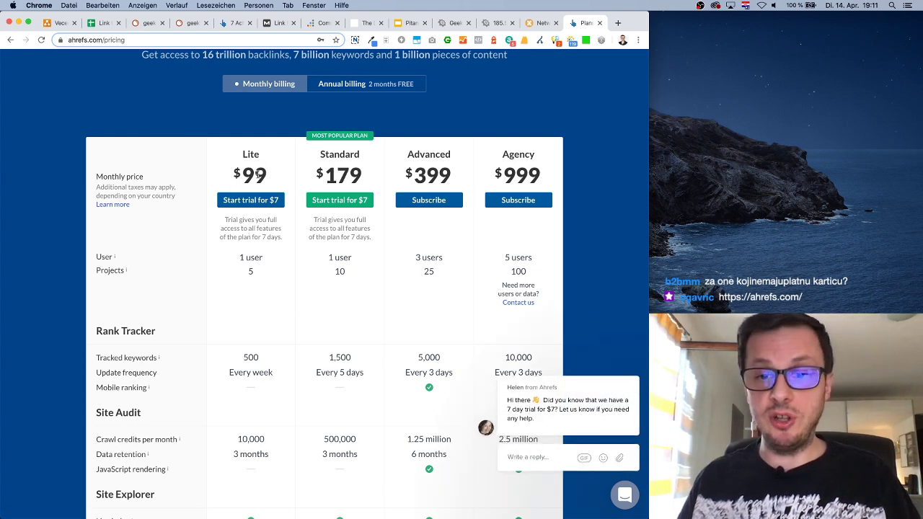
left_click(9, 39)
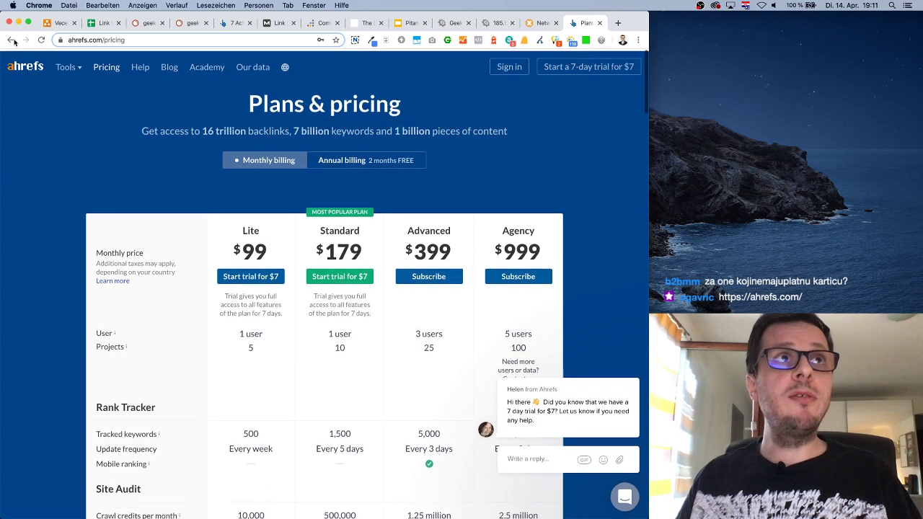
- Examine the Ahrefs homepage from the dashboard preview through the tools, index data, perks and trial offer, ending back at its headline
scroll(222, 282, "down", 2)
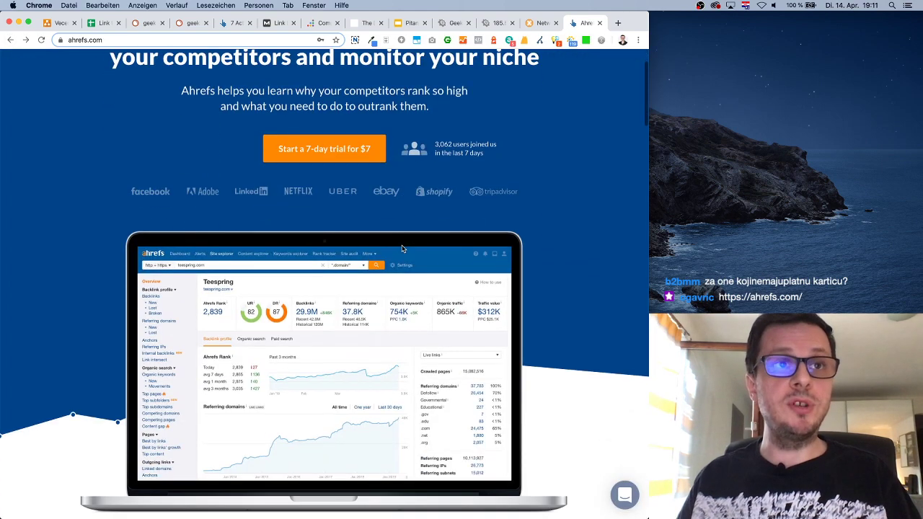
scroll(223, 283, "down", 5)
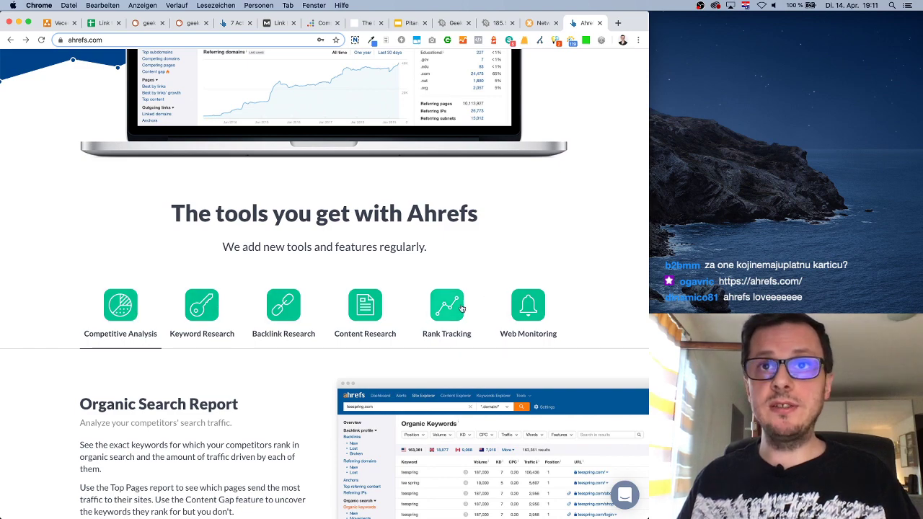
scroll(589, 309, "down", 6)
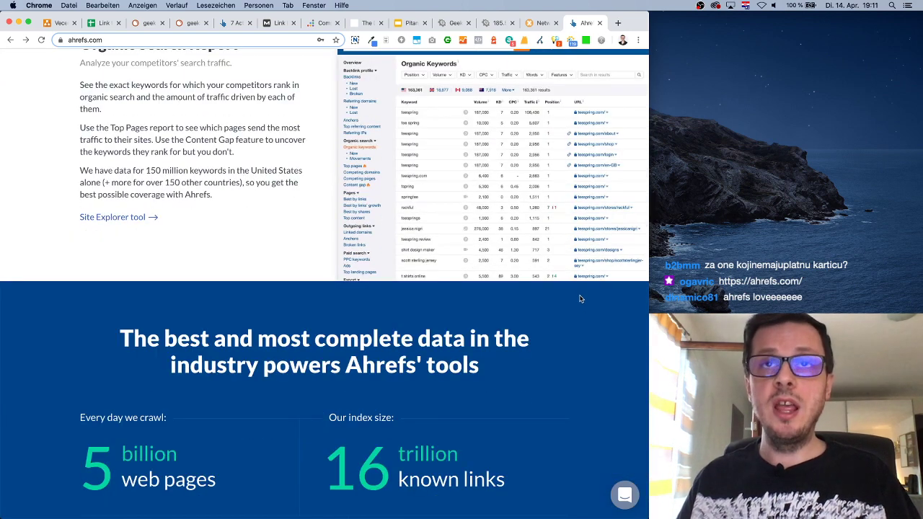
scroll(580, 300, "up", 3)
scroll(580, 299, "up", 2)
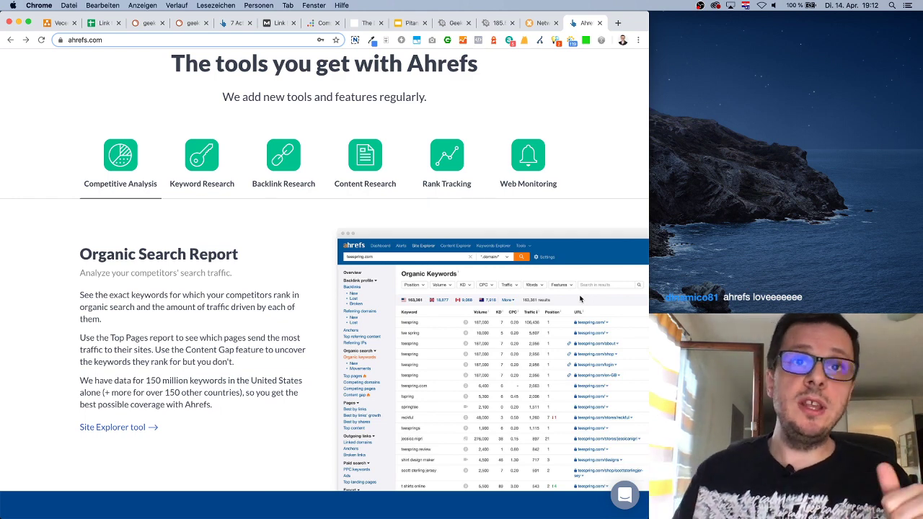
scroll(499, 348, "down", 2)
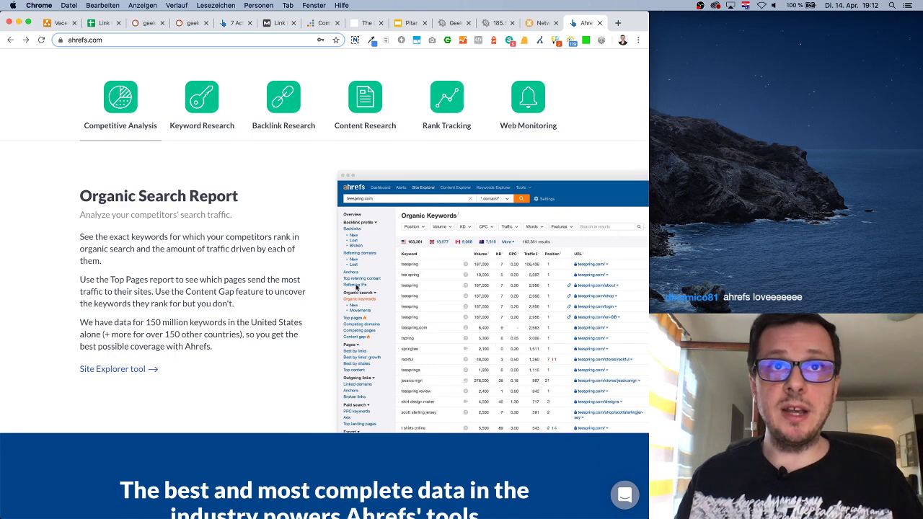
scroll(445, 313, "down", 10)
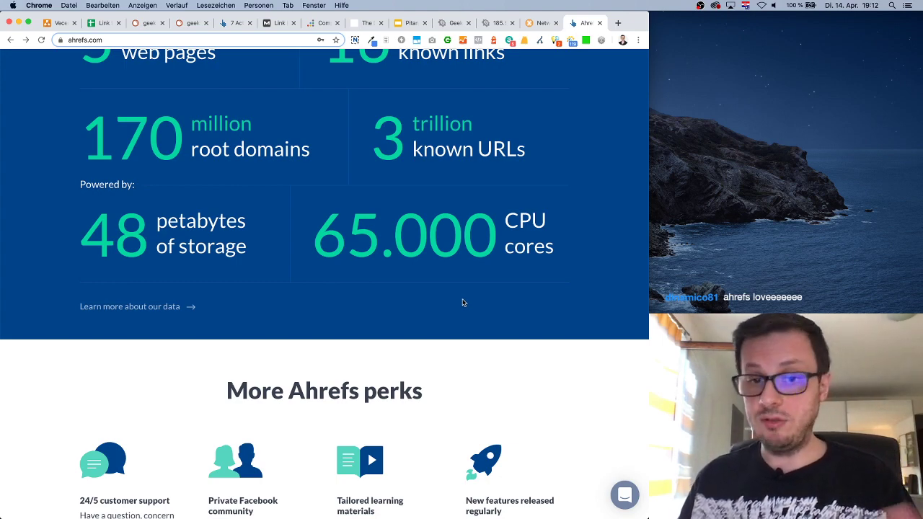
scroll(463, 302, "down", 5)
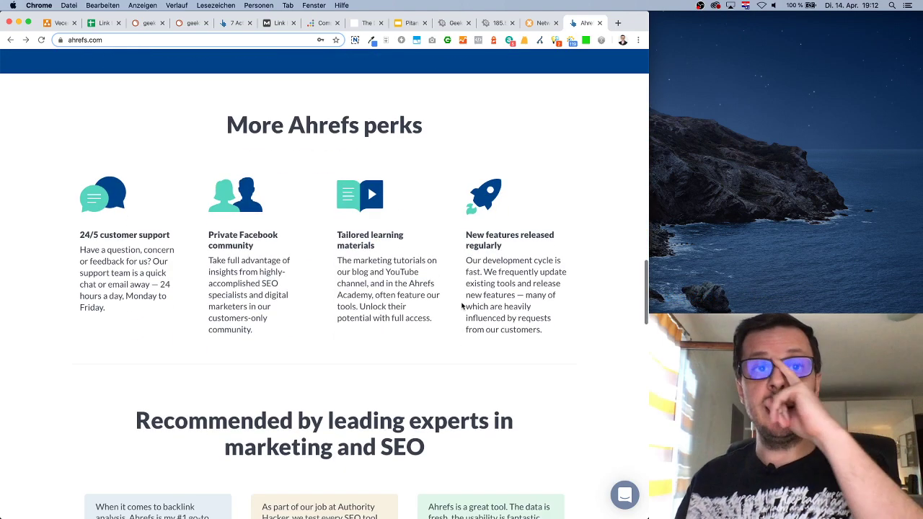
scroll(463, 307, "down", 20)
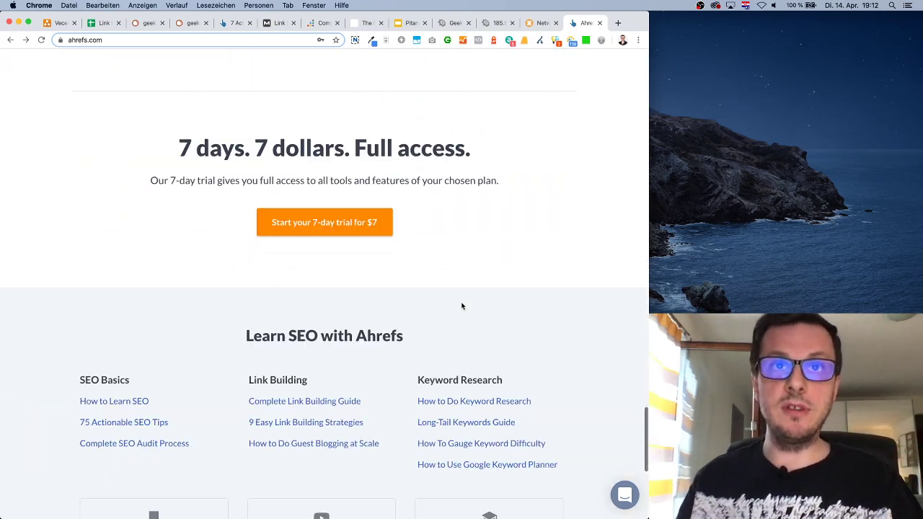
scroll(463, 306, "up", 20)
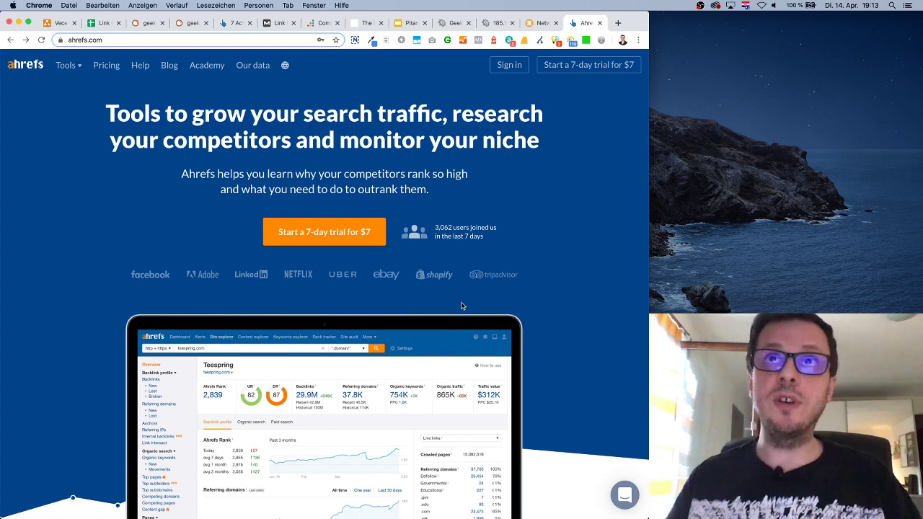
scroll(493, 201, "down", 1)
- Find the official Majestic site through a Google search for "majestic seo" in a new tab and switch it to English
left_click(618, 24)
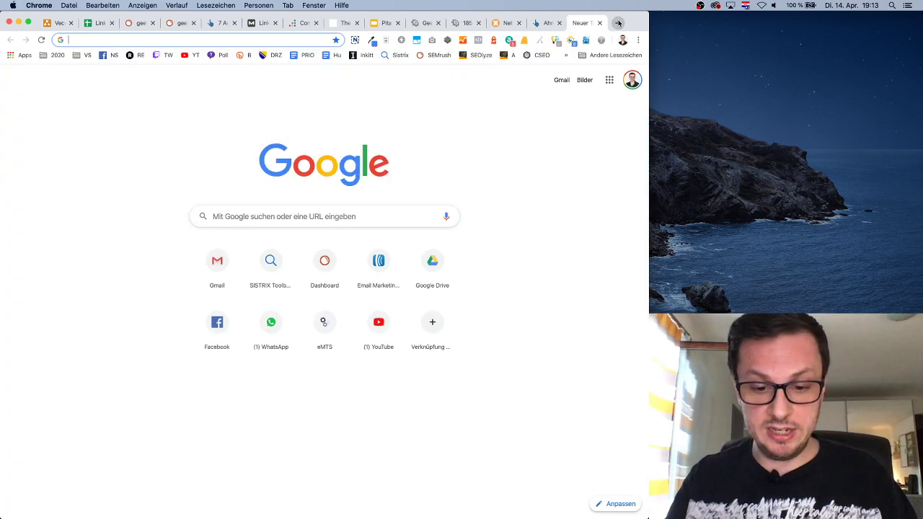
type("majestic seo")
key("Return")
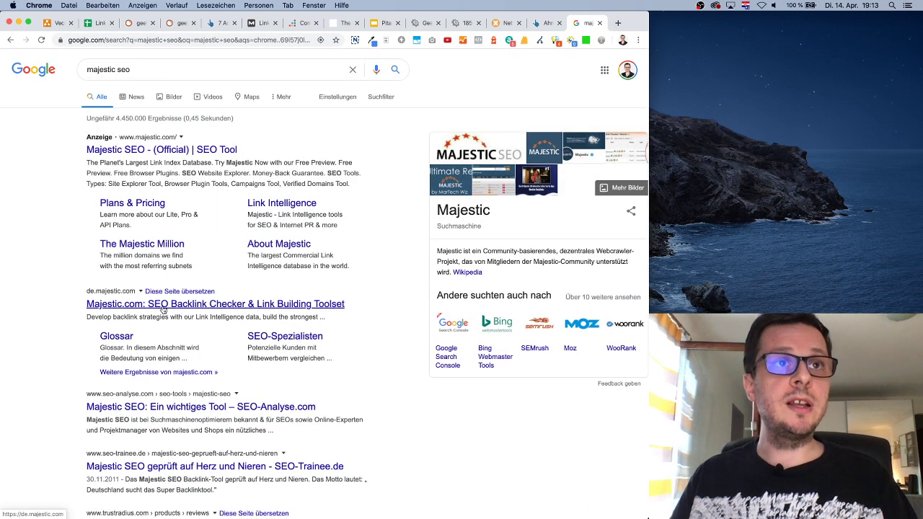
left_click(152, 153)
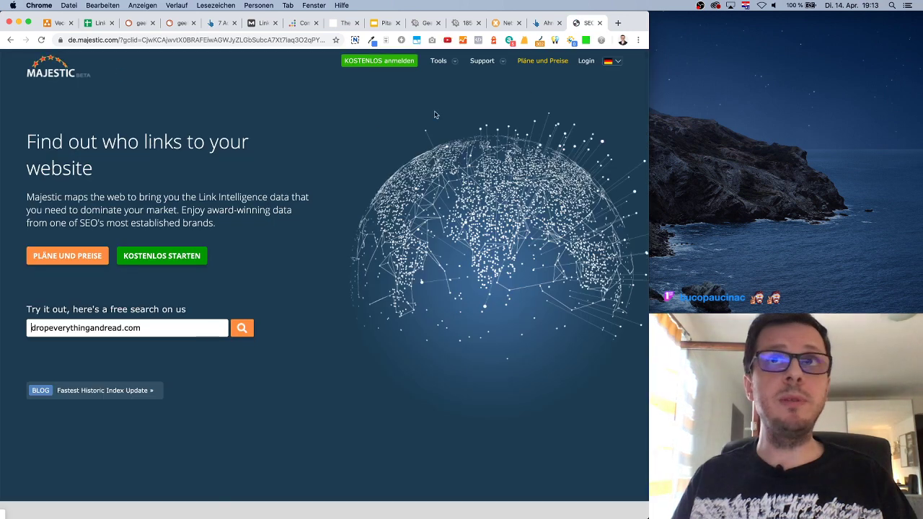
left_click(611, 61)
left_click(604, 75)
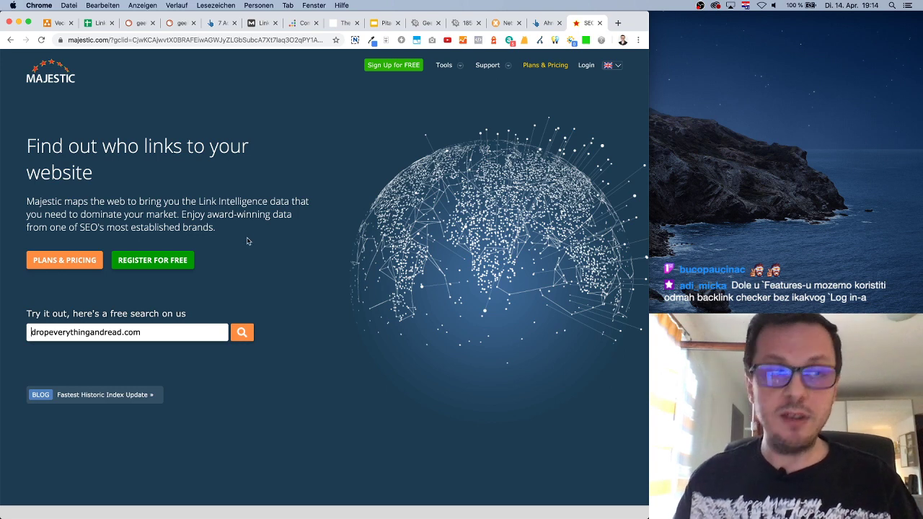
- Open Majestic's plans and pricing and examine the Lite, Pro and API plans with their included features
left_click(64, 266)
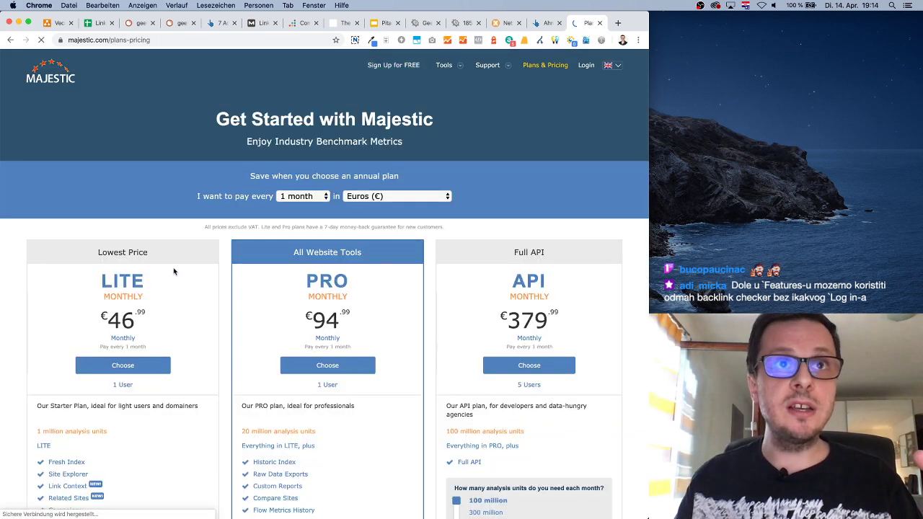
scroll(206, 318, "down", 4)
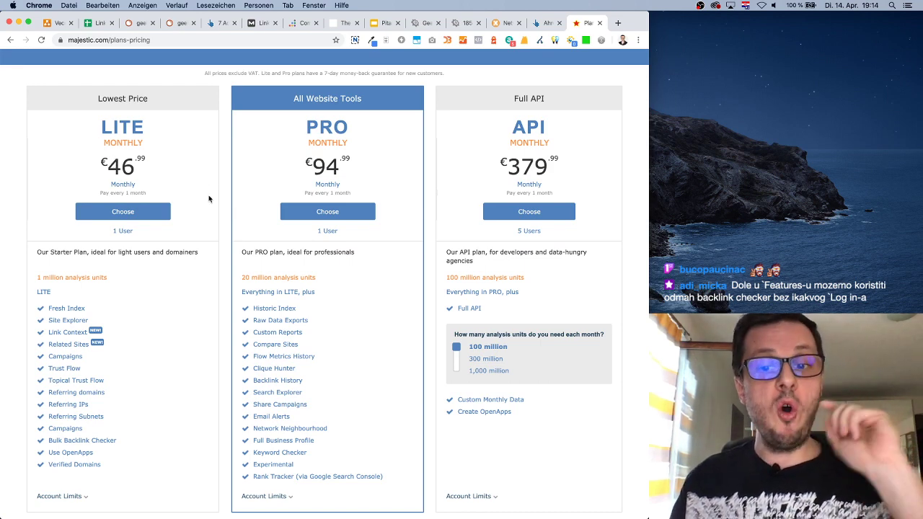
scroll(184, 310, "down", 2)
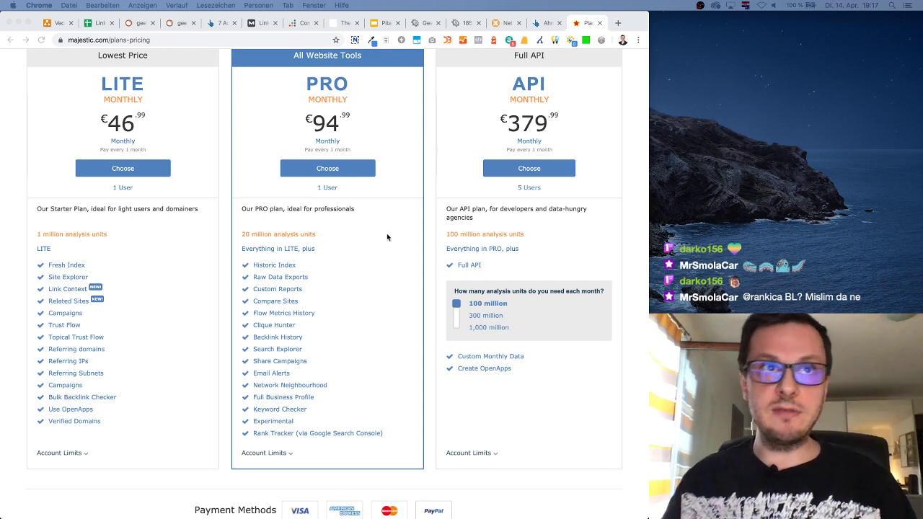
scroll(433, 243, "up", 5)
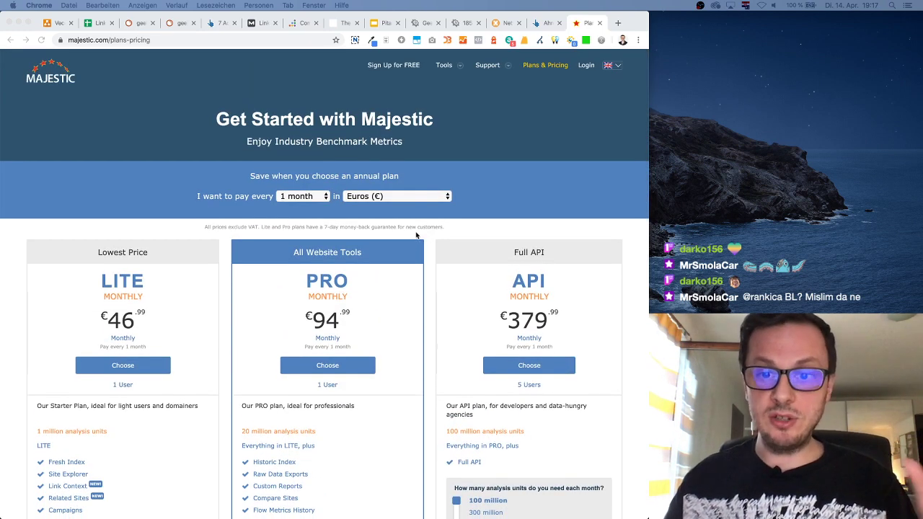
scroll(418, 237, "down", 2)
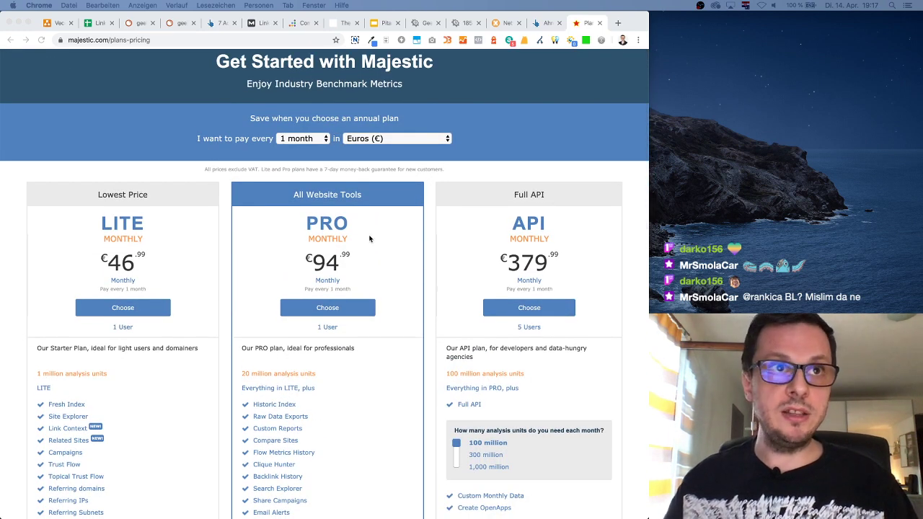
scroll(128, 249, "up", 2)
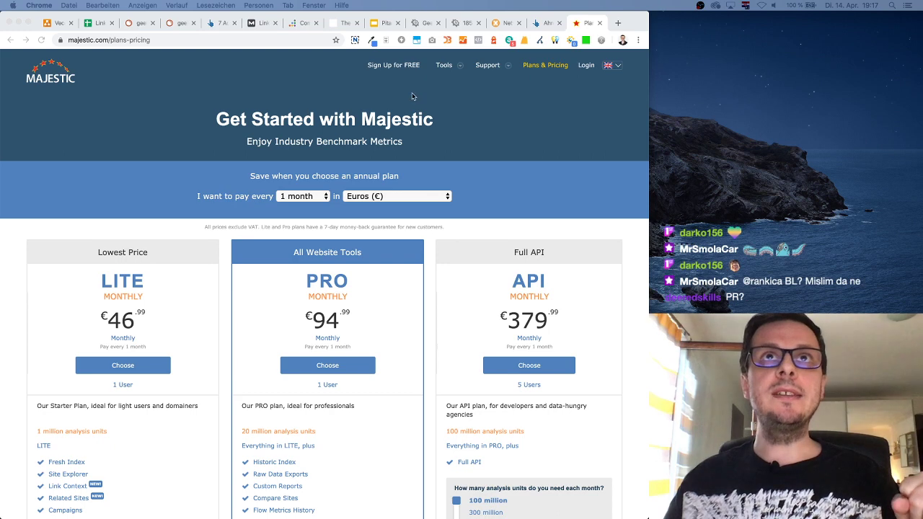
- Copy the linkresearchtools.com domain from the Competitor Analysis Tools page's address and open its homepage in a new tab
left_click(263, 25)
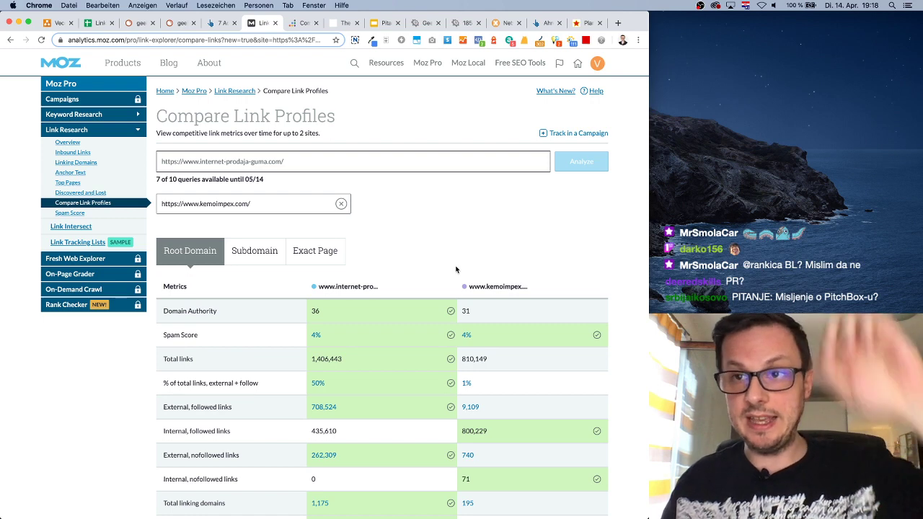
left_click(300, 24)
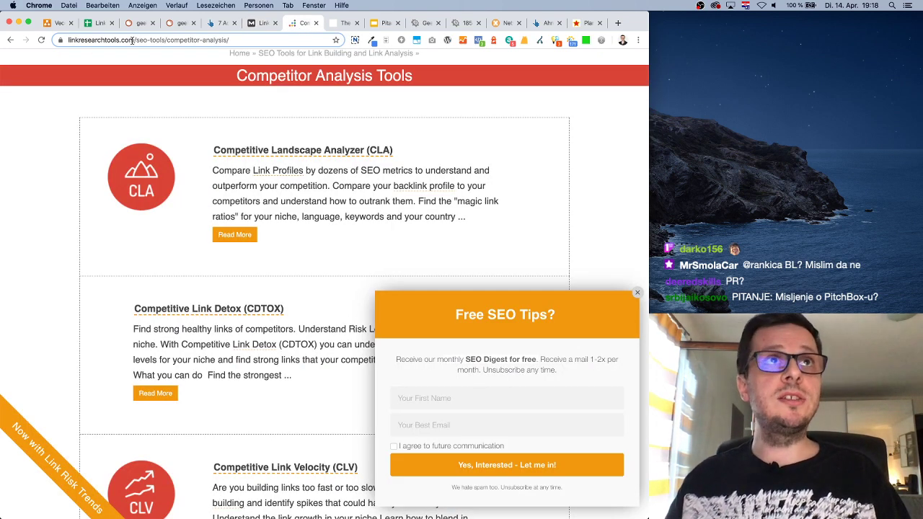
left_click_drag(134, 40, 66, 38)
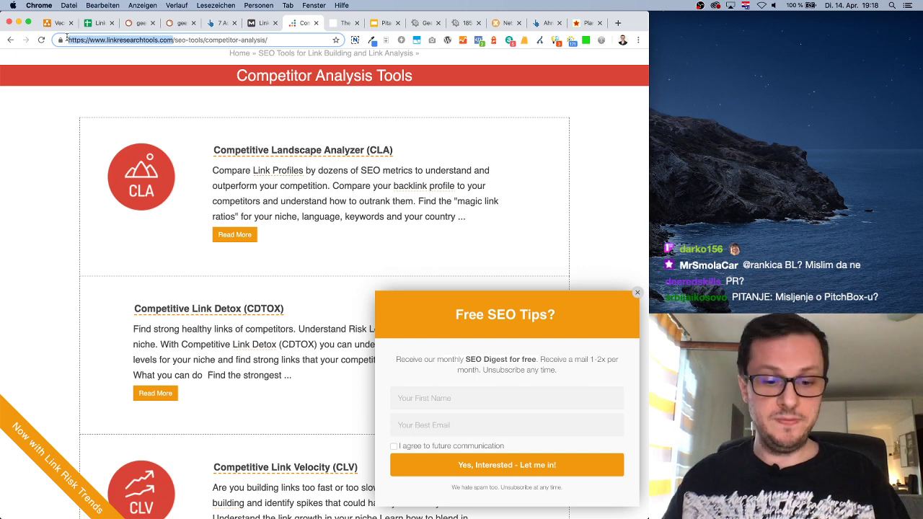
key("super+c")
key("super+t")
key("super+v")
key("Return")
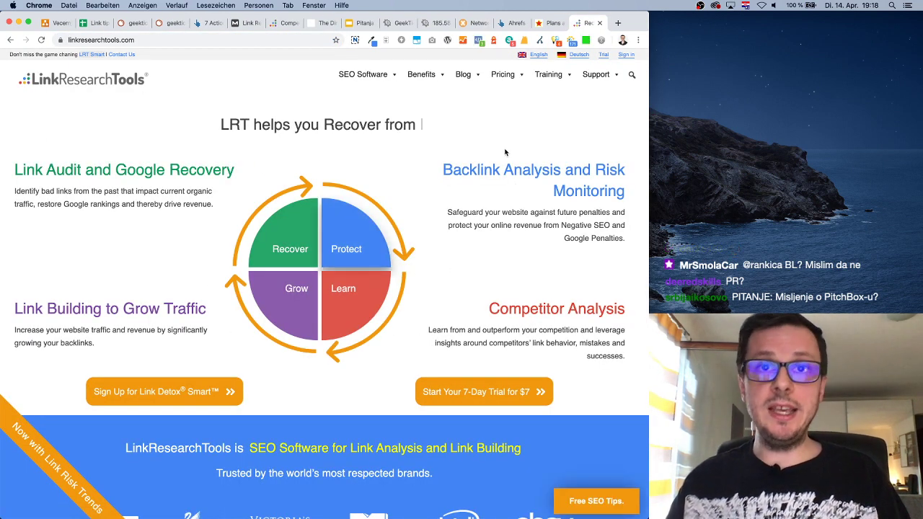
- Examine the LinkResearchTools homepage from the benefits overview to the testimonials and trial offer, and return to its headline
scroll(496, 238, "down", 3)
scroll(496, 249, "down", 15)
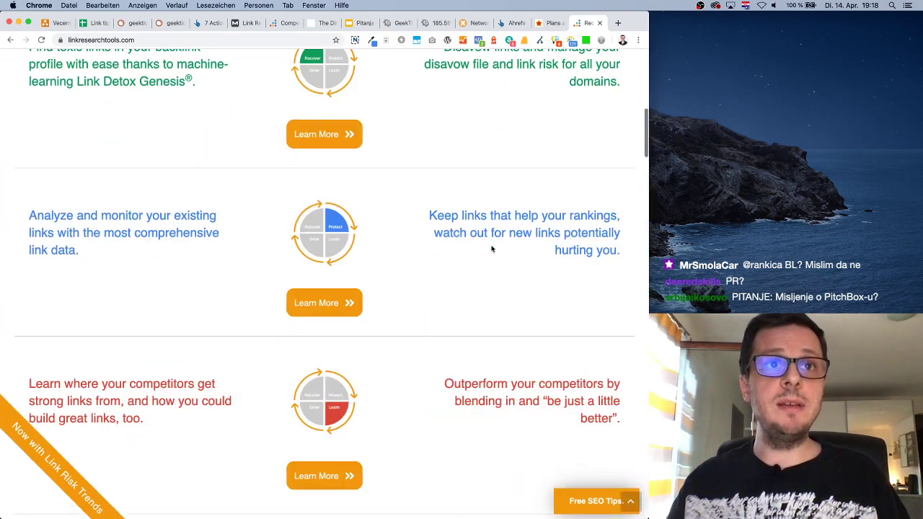
scroll(488, 249, "down", 20)
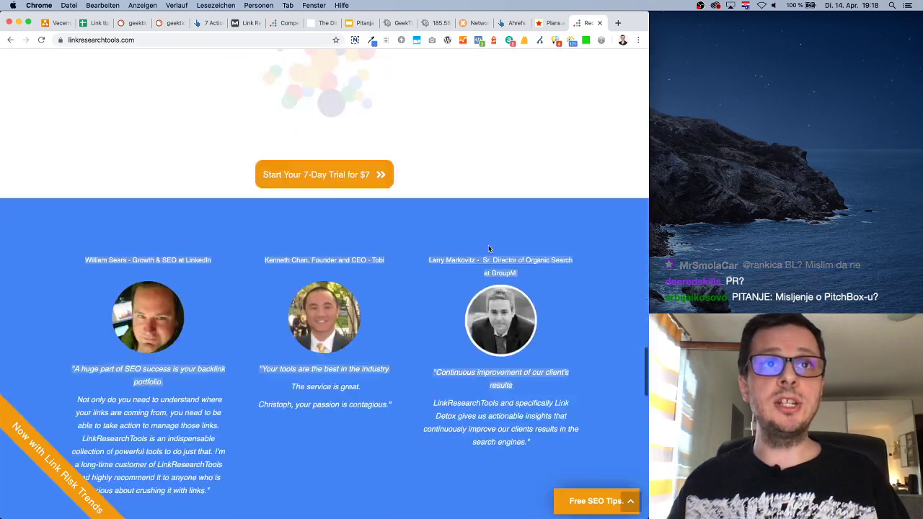
scroll(488, 249, "down", 3)
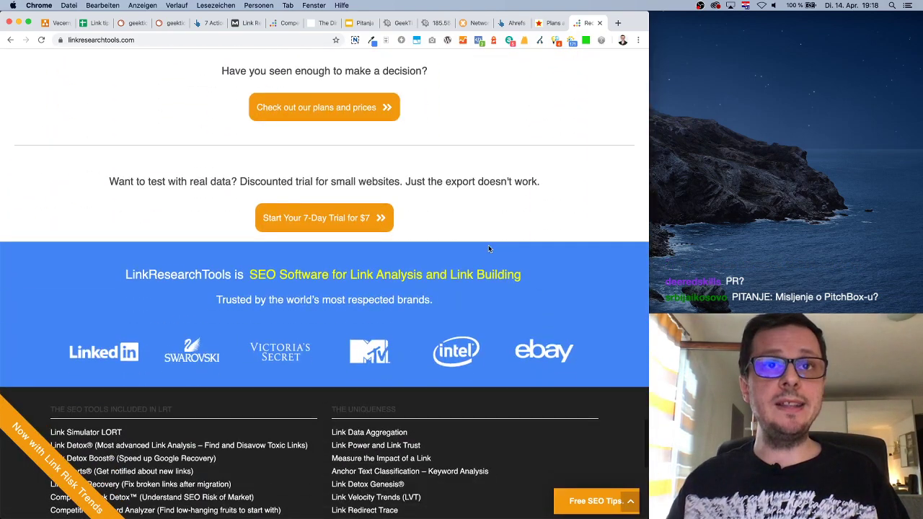
scroll(488, 249, "up", 10)
scroll(488, 249, "up", 15)
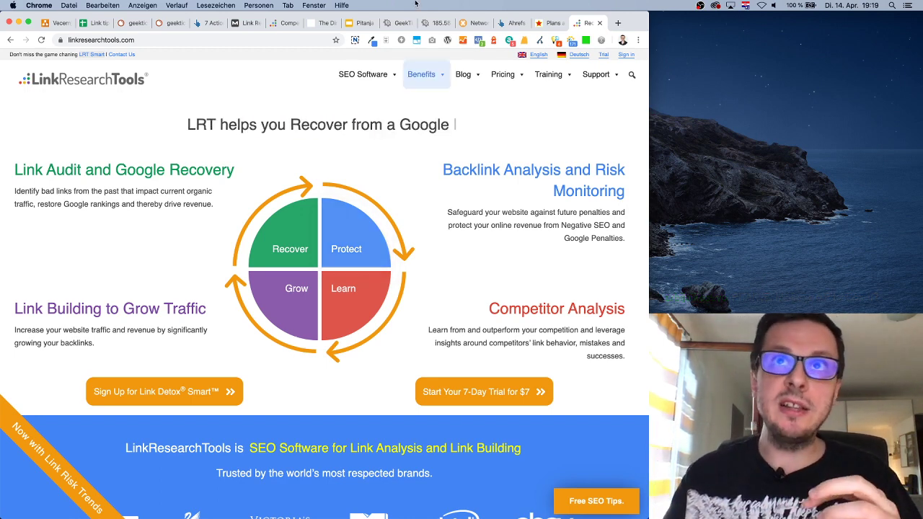
- Open the LinkResearchTools pricing page and review the monthly prices of the Superhero plans
left_click(498, 77)
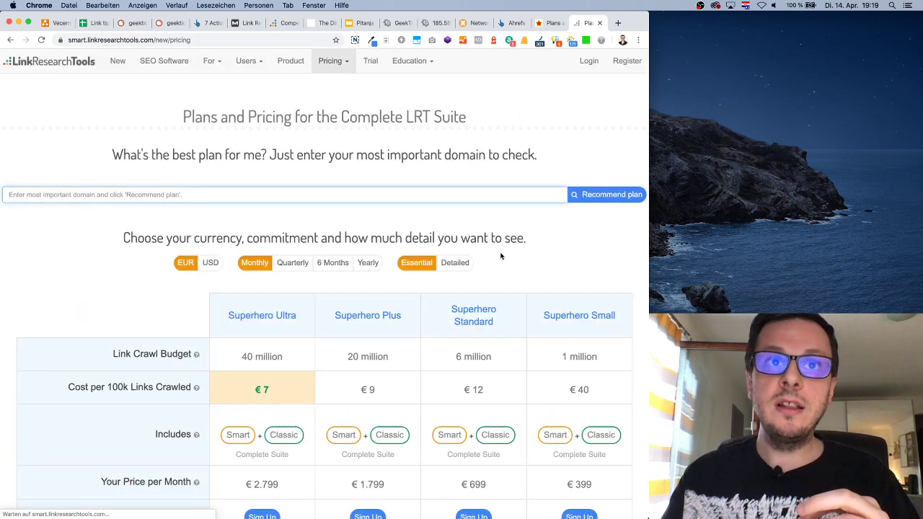
scroll(500, 253, "down", 5)
scroll(500, 253, "up", 2)
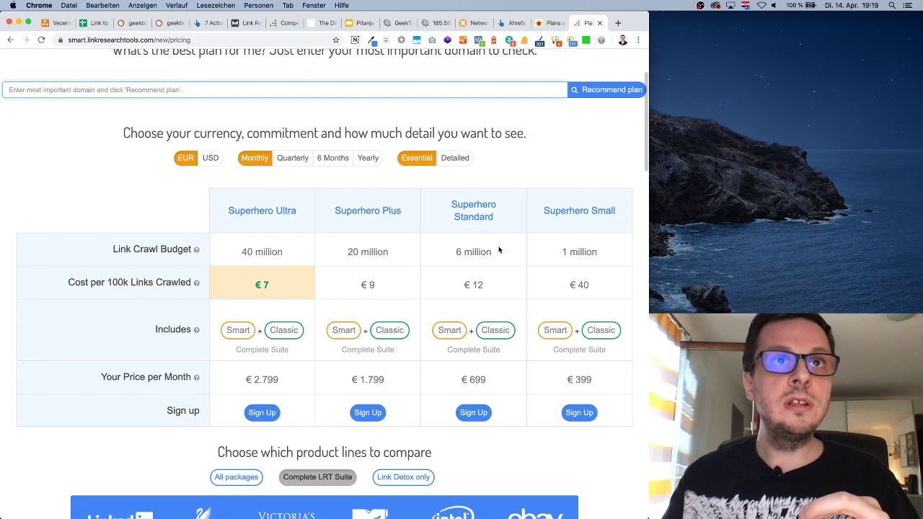
scroll(427, 225, "down", 5)
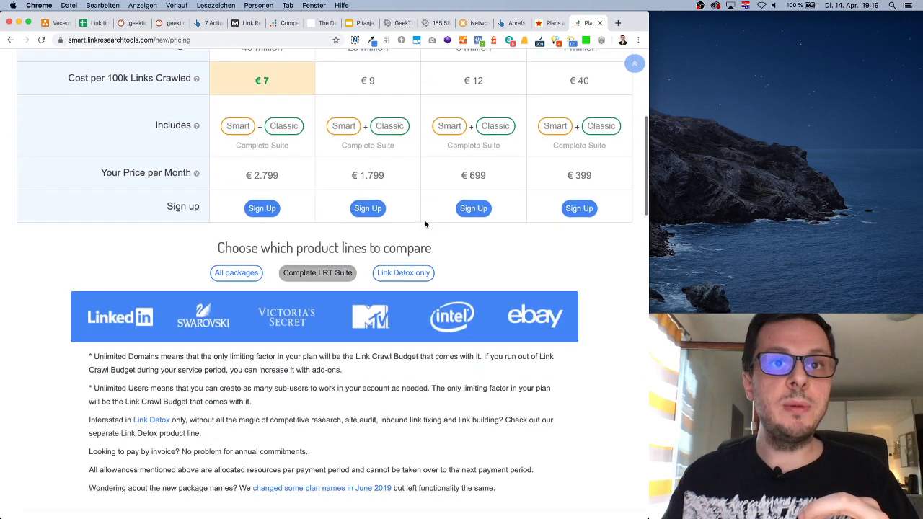
- Switch the pricing comparison to all packages and review the yearly LRT and Link Detox plans
left_click(235, 230)
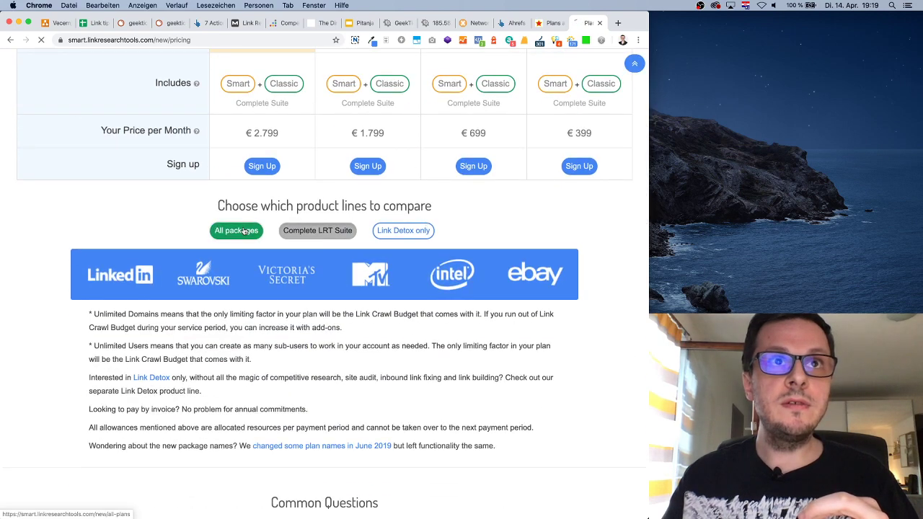
scroll(452, 276, "down", 4)
scroll(452, 277, "down", 2)
scroll(452, 276, "up", 4)
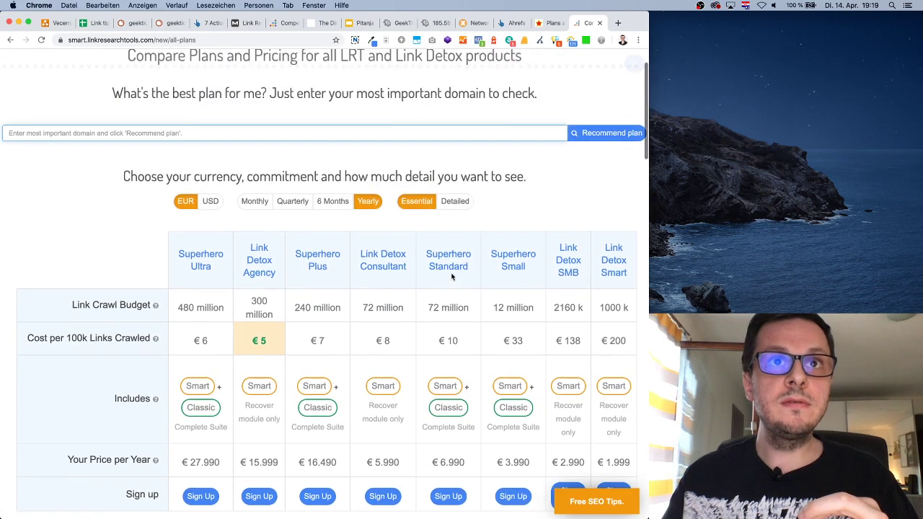
- Review the yearly LRT and Link Detox plan table down to the product lines and highlight the Link Detox Smart yearly price
scroll(454, 274, "down", 3)
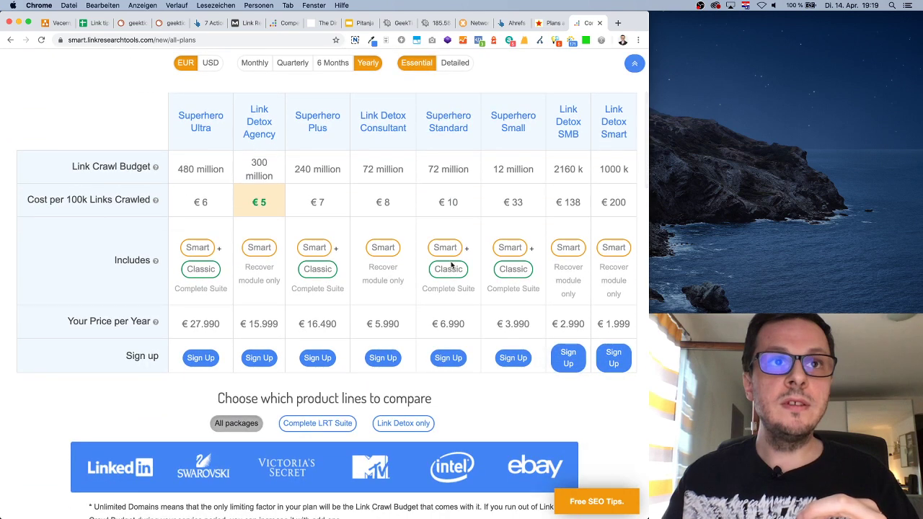
scroll(451, 266, "up", 1)
scroll(450, 245, "up", 1)
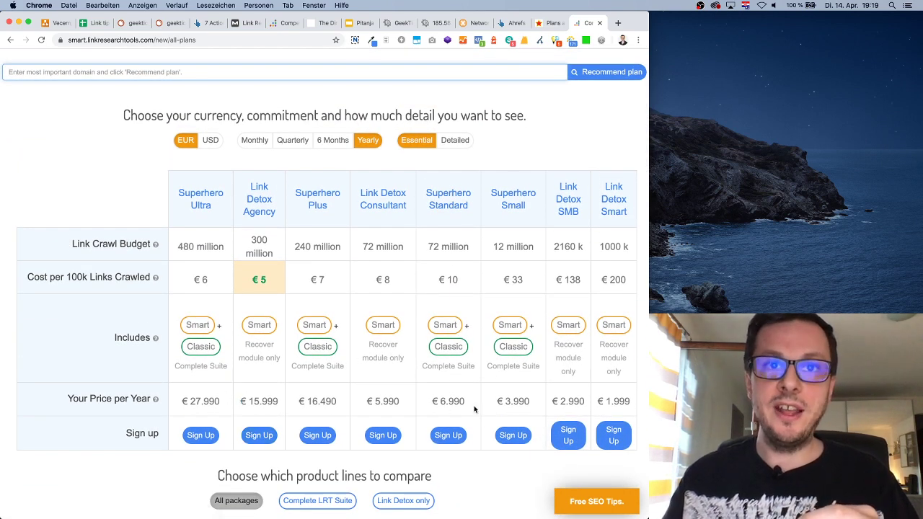
left_click_drag(599, 401, 636, 401)
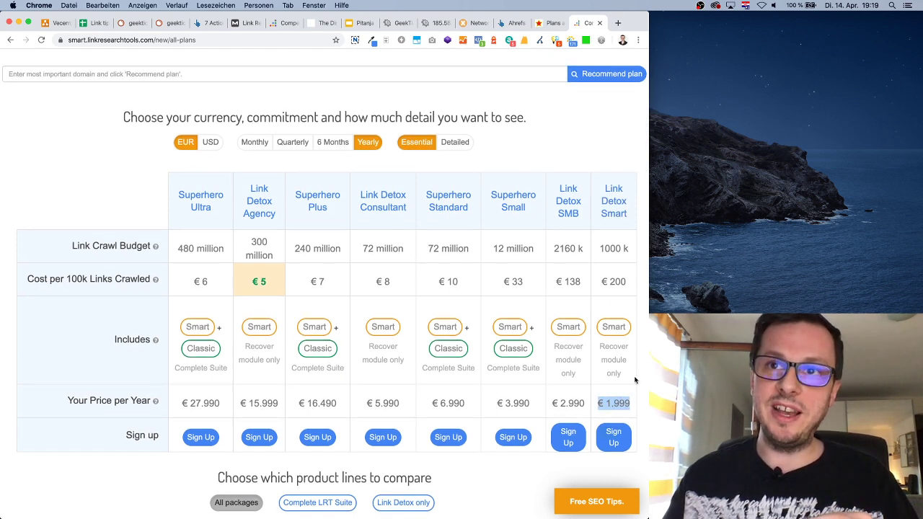
left_click(622, 404)
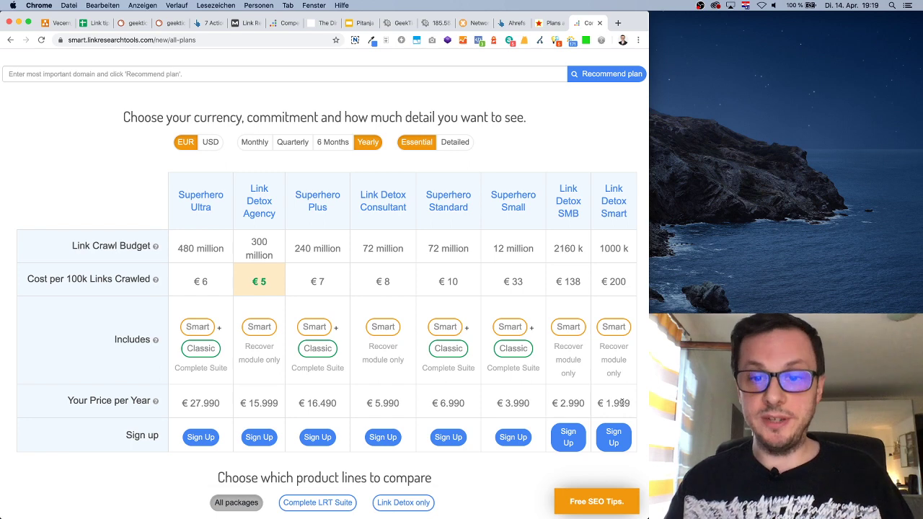
- Switch the plan comparison to monthly prices, review the Smart Trial, Superhero Small and Superhero Standard prices, and dismiss the newsletter popup
left_click(254, 143)
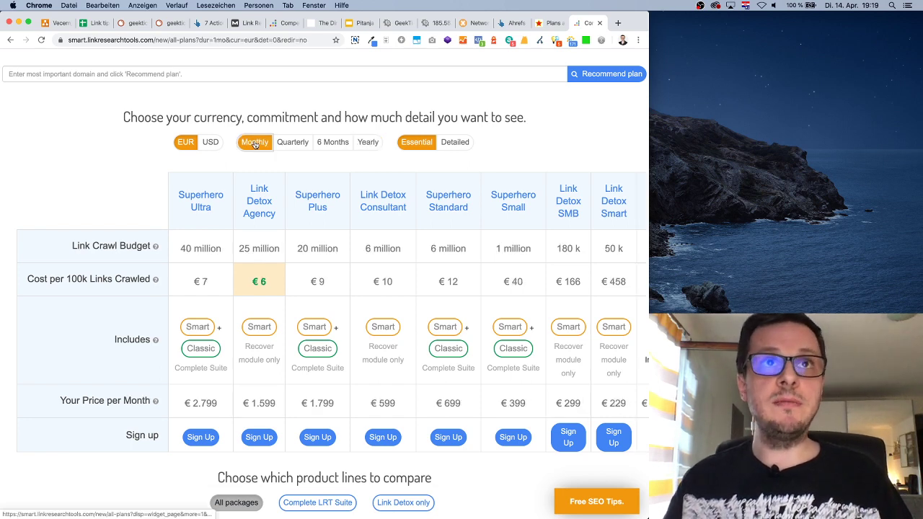
scroll(548, 359, "right", 5)
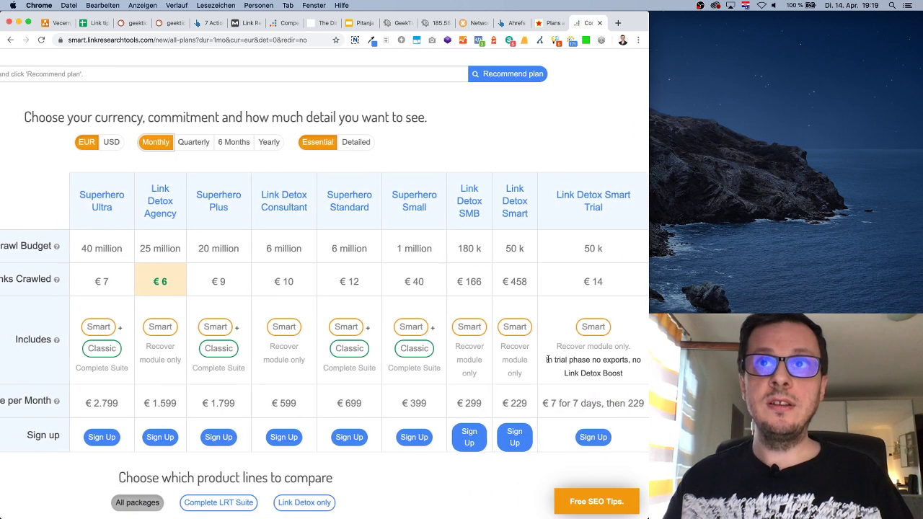
scroll(548, 359, "left", 5)
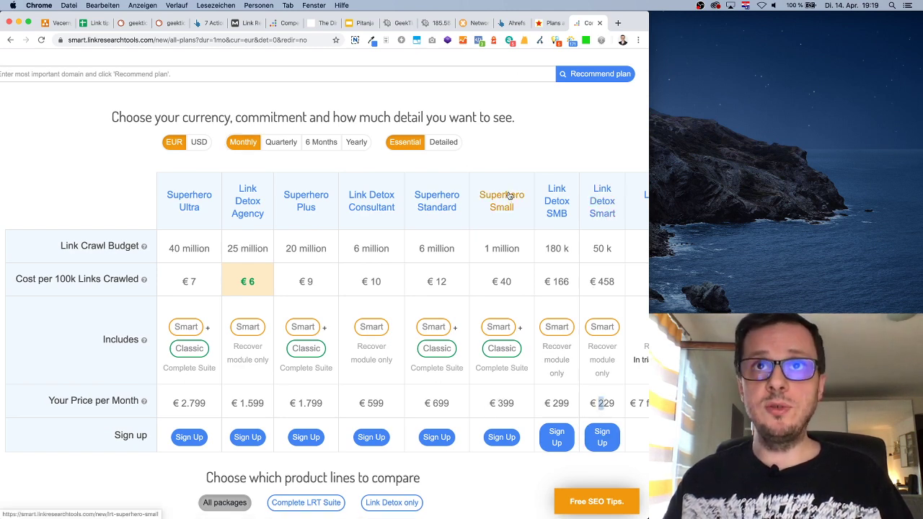
left_click_drag(494, 403, 524, 405)
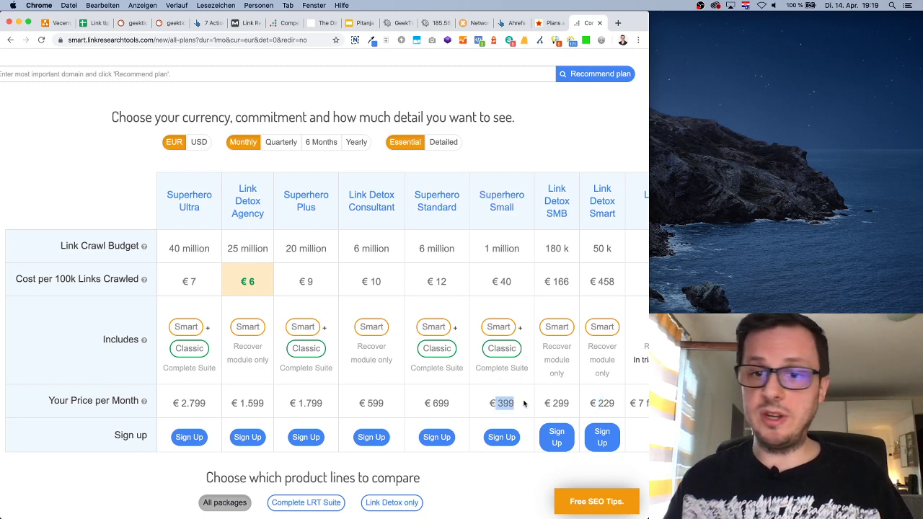
left_click(520, 405)
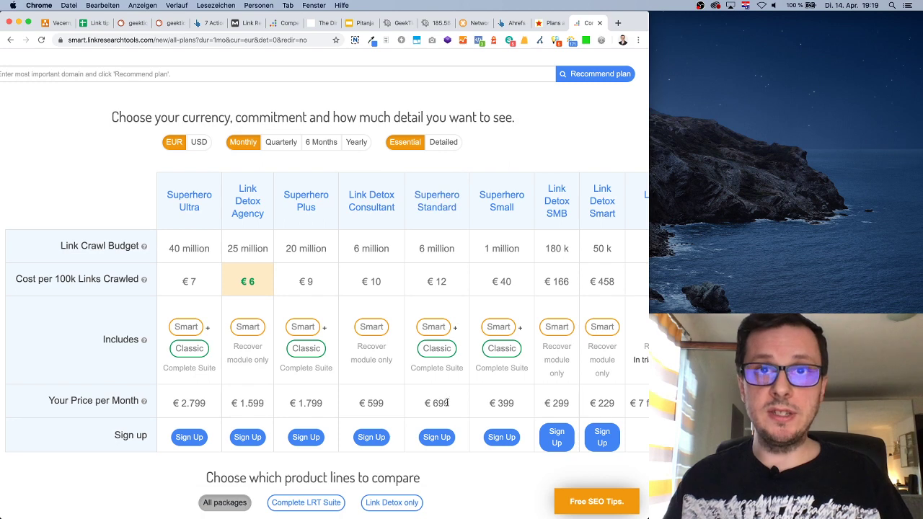
left_click_drag(448, 403, 422, 403)
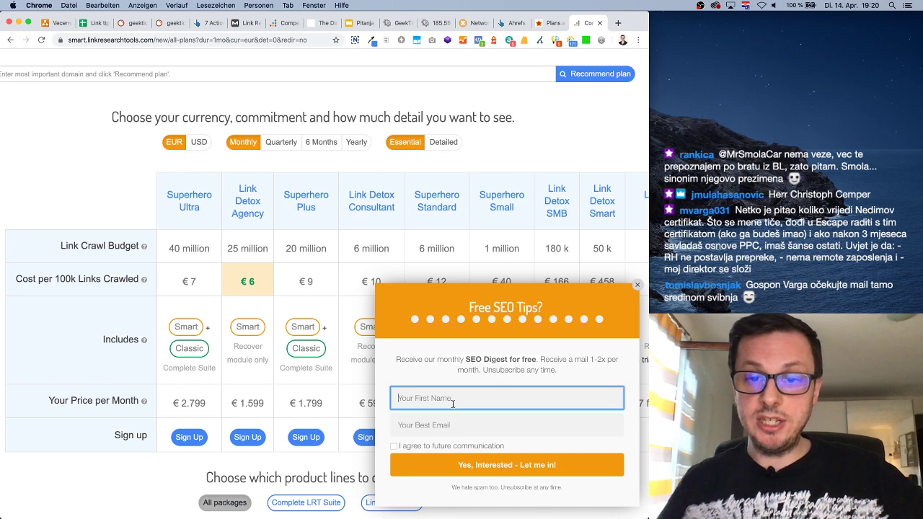
left_click(637, 284)
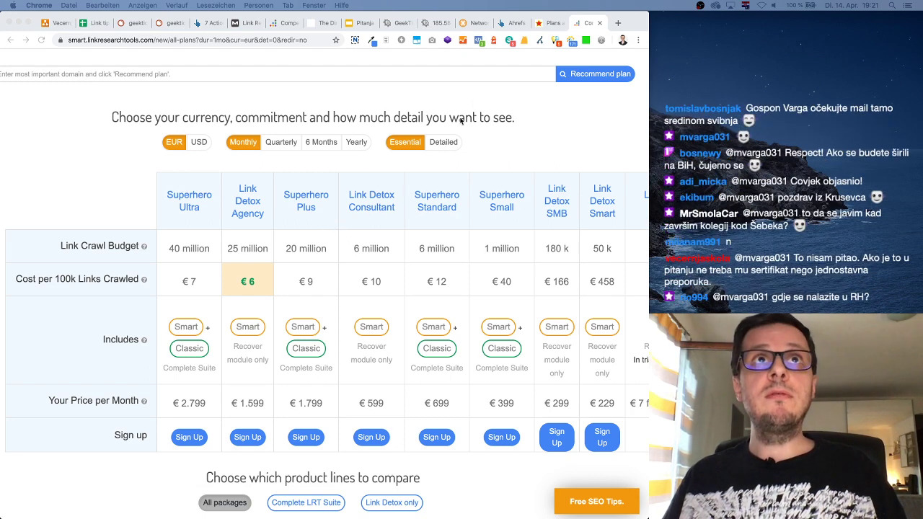
left_click(520, 95)
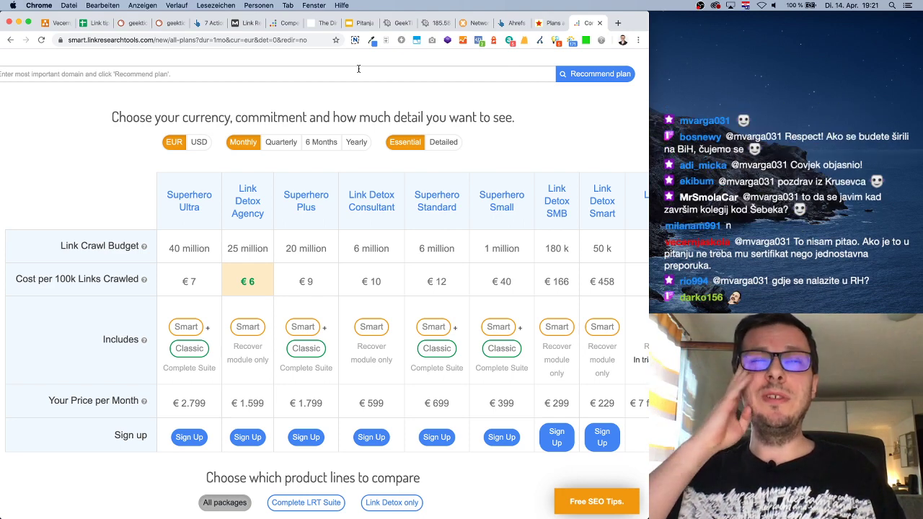
scroll(358, 69, "down", 1)
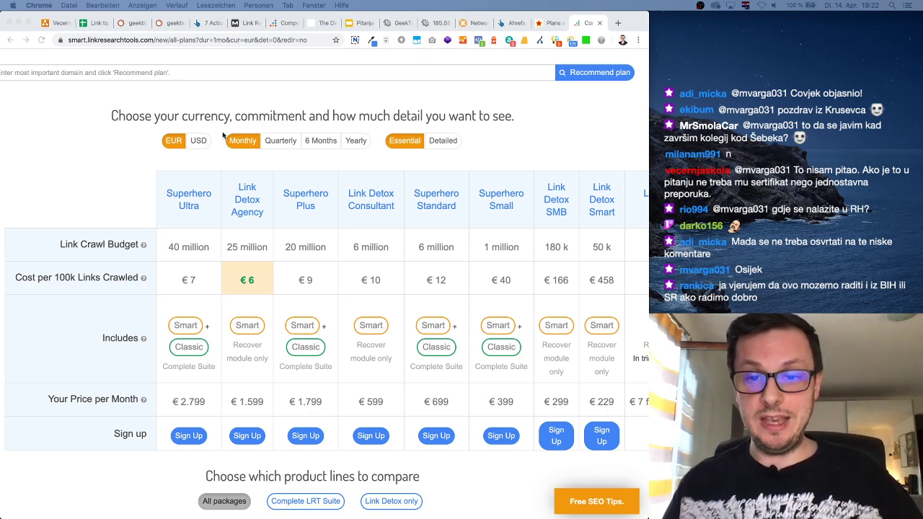
scroll(292, 71, "down", 1)
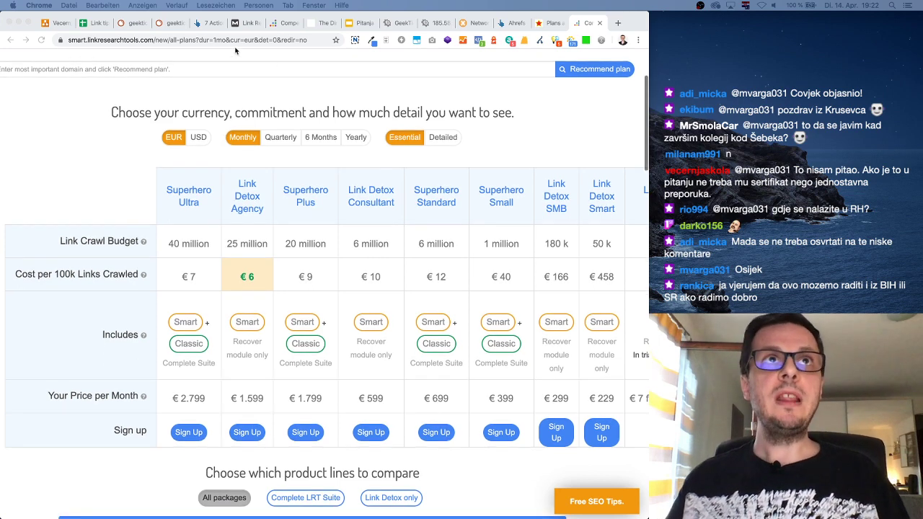
- Open the Ahrefs article "7 Actionable Ways to Loot Your Competitors' Backlinks" and copy its address for the stream chat
left_click(209, 26)
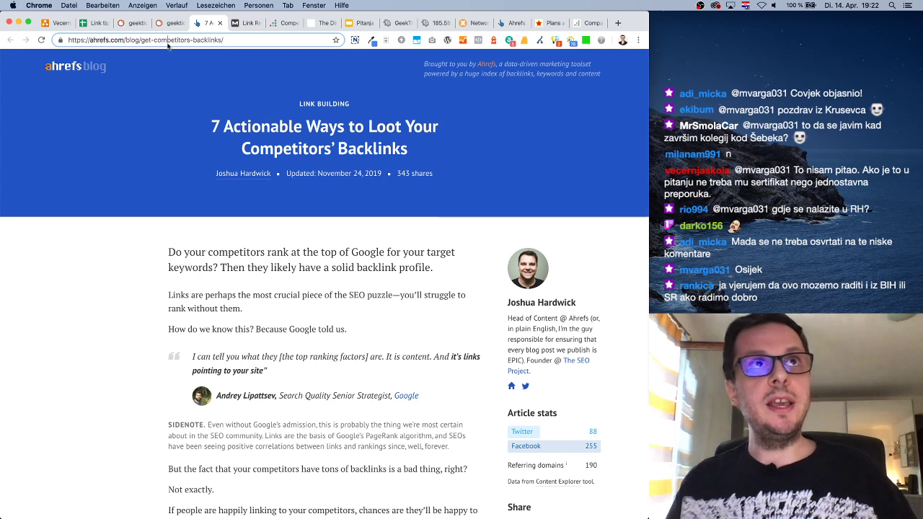
key("super+l")
key("super+c")
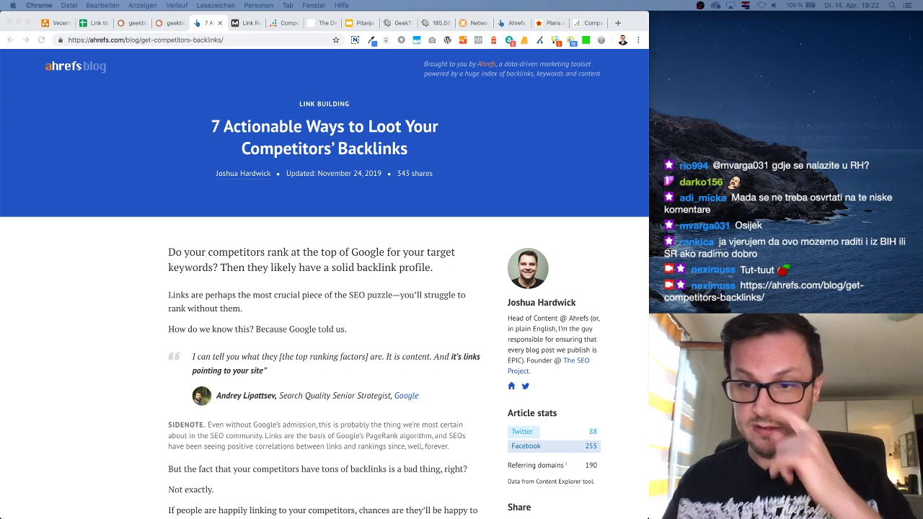
key("super+Tab")
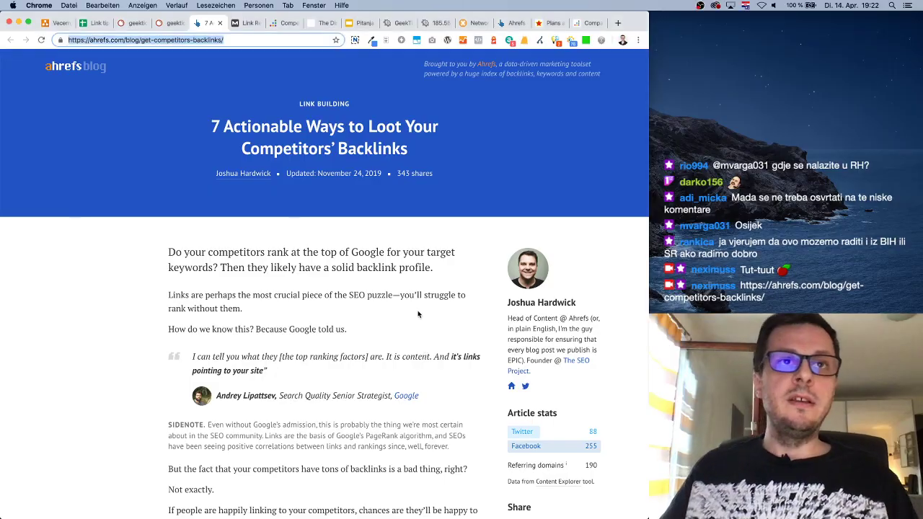
- Skim the Ahrefs article's methods for replicating competitors' backlinks and return to its introduction
scroll(424, 352, "down", 20)
scroll(417, 316, "down", 20)
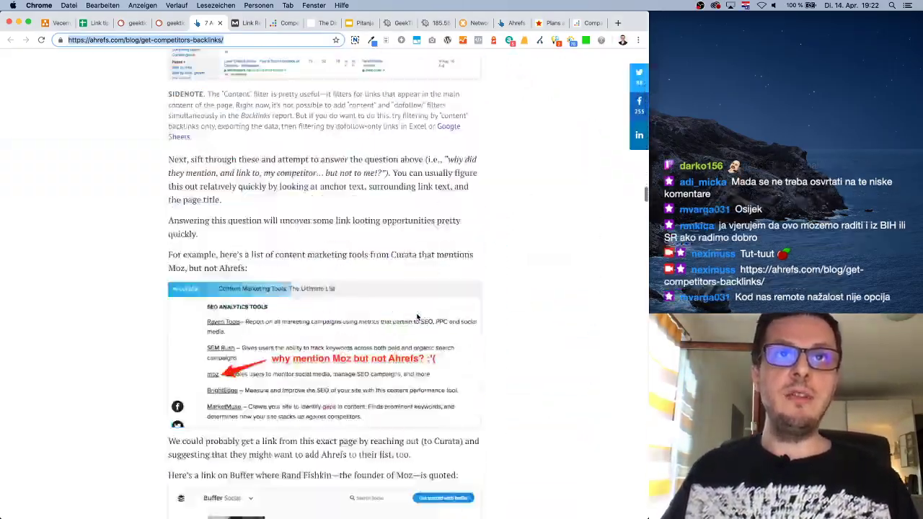
scroll(417, 314, "up", 10)
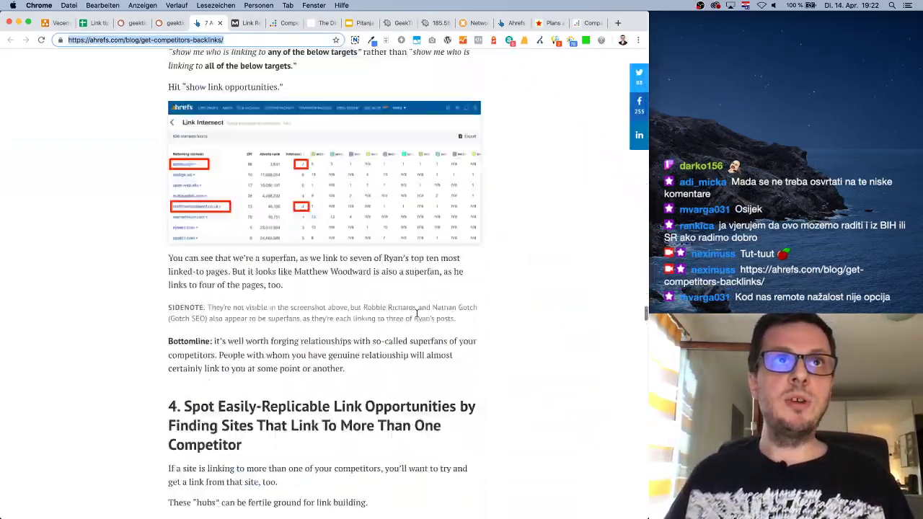
scroll(416, 314, "down", 2)
scroll(416, 313, "down", 20)
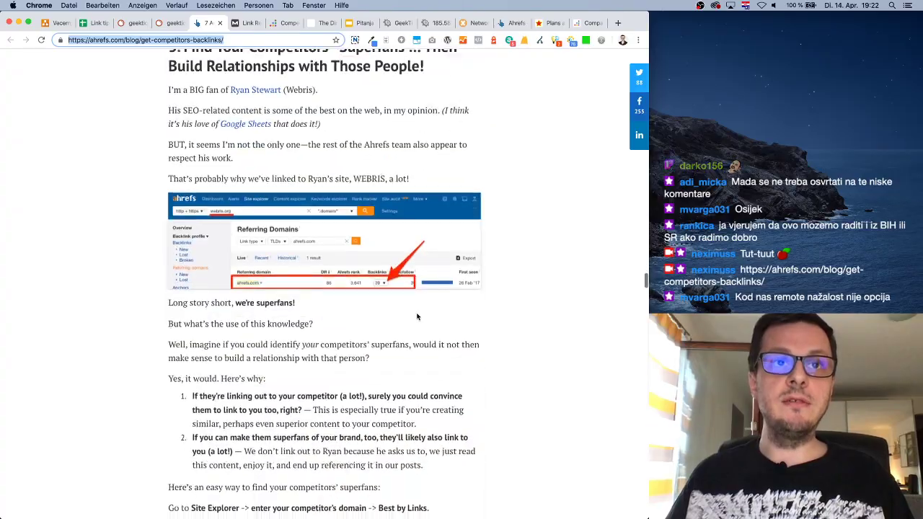
scroll(416, 313, "down", 20)
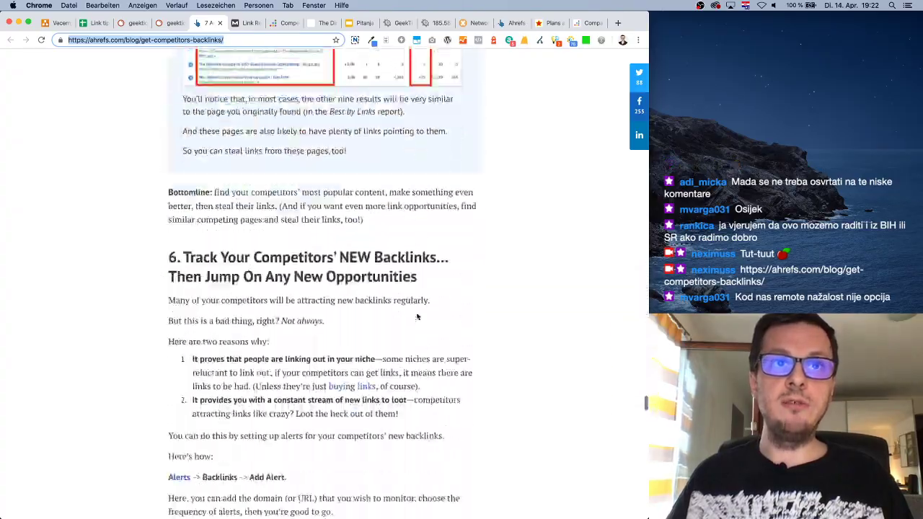
scroll(416, 314, "up", 20)
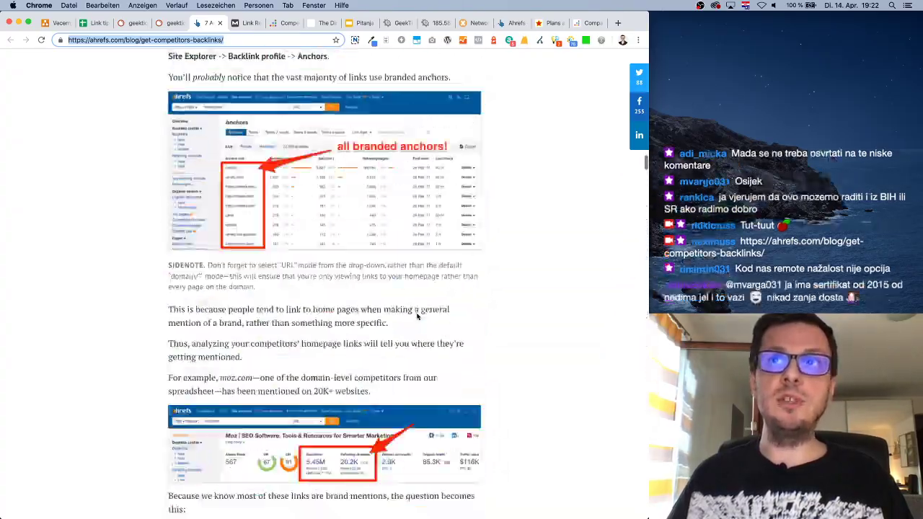
scroll(385, 243, "up", 5)
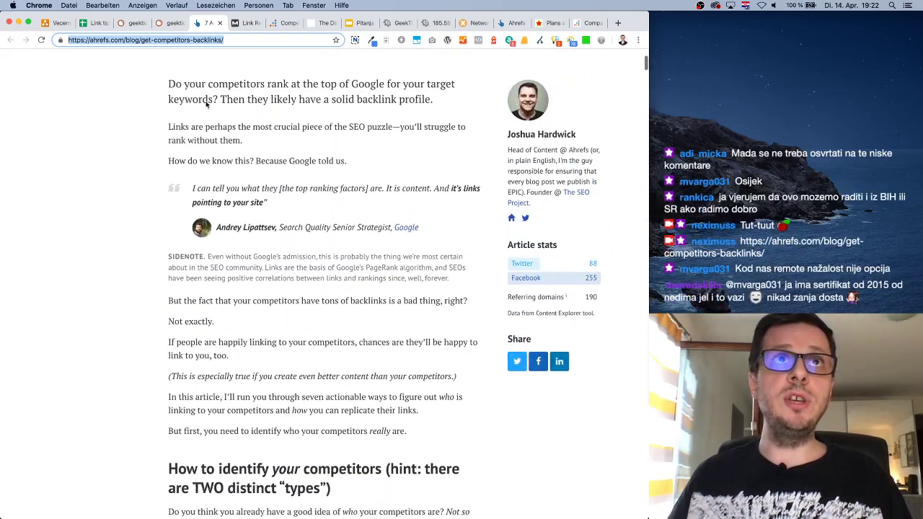
- Examine Moz's Compare Link Profiles metrics and charts for internet-prodaja-guma.com and kemoimpex.com at root domain level
key("ctrl+Tab")
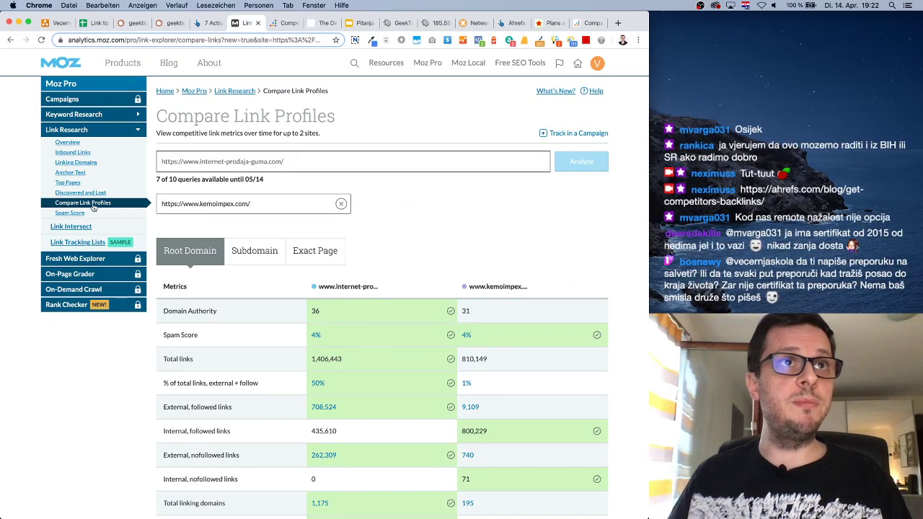
scroll(438, 294, "down", 1)
scroll(440, 256, "down", 3)
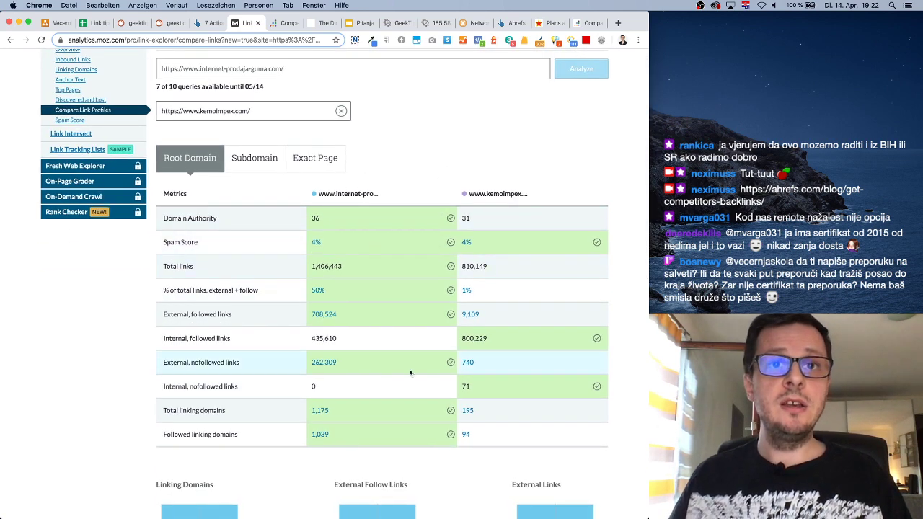
scroll(410, 371, "down", 10)
scroll(439, 344, "up", 15)
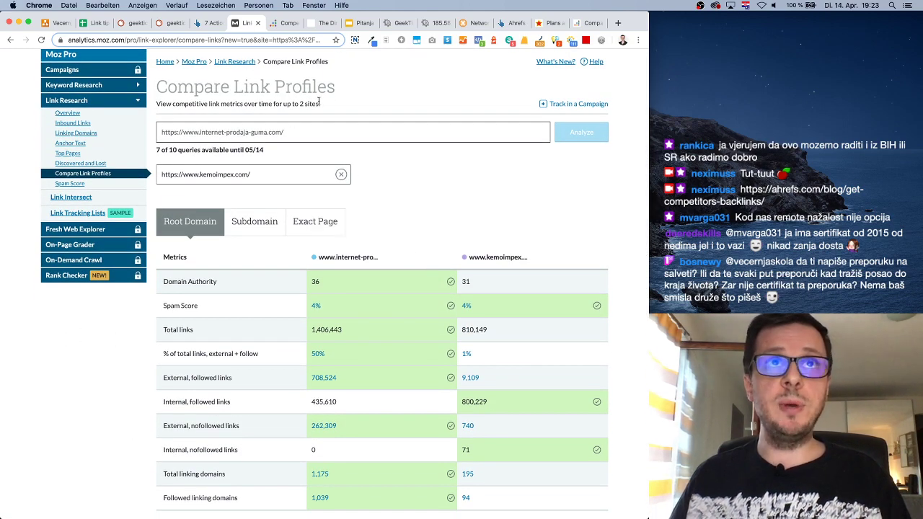
scroll(462, 335, "down", 4)
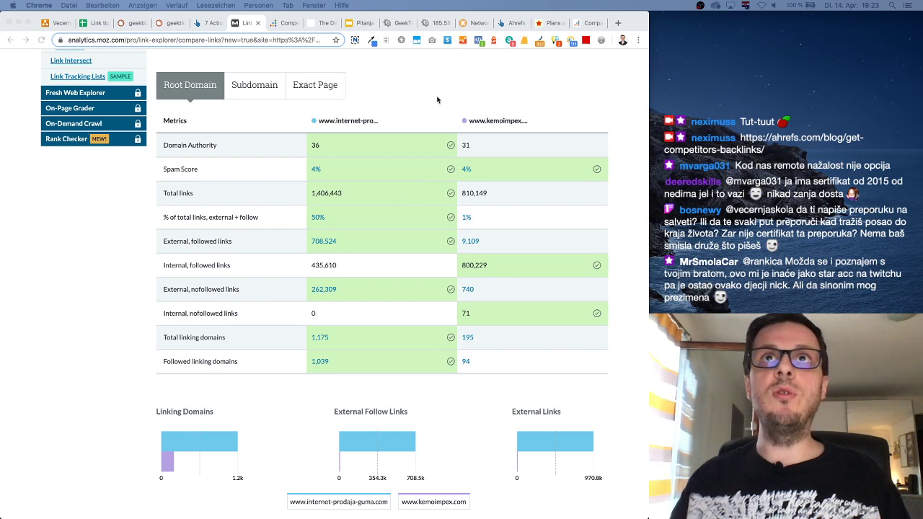
- Return to the LinkResearchTools Competitor Analysis Tools page and dismiss the backlink profile definition and the newsletter popup
left_click(282, 24)
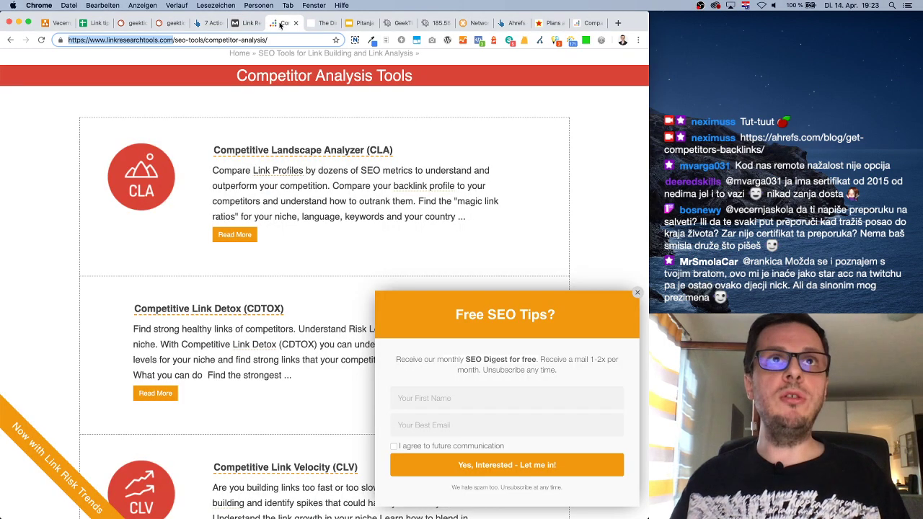
mouse_move(460, 211)
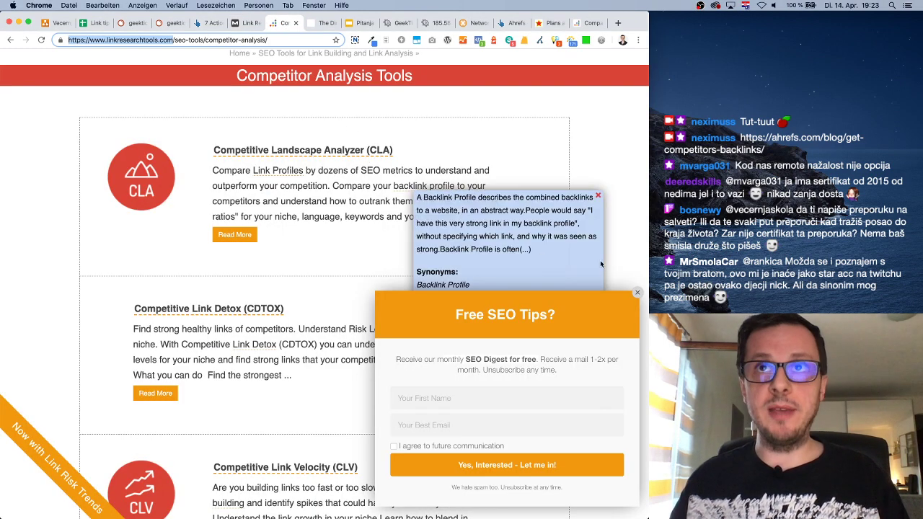
left_click(597, 196)
left_click(637, 294)
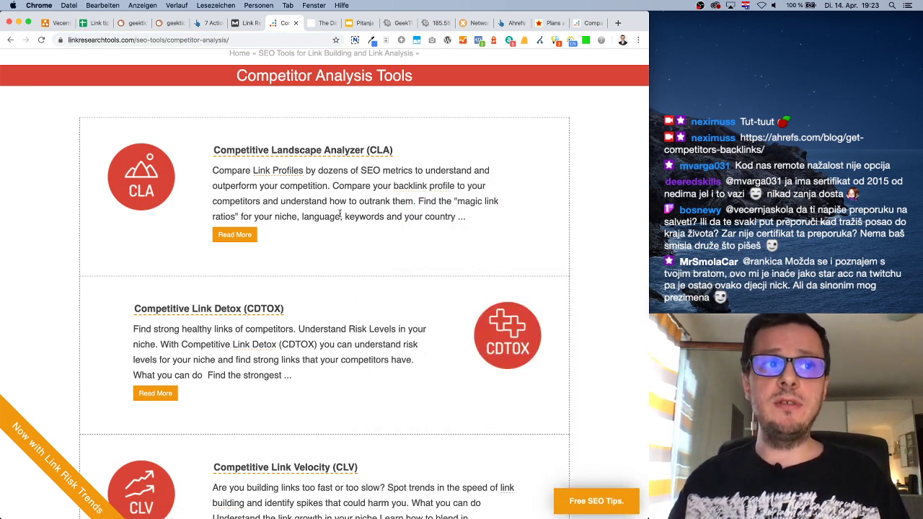
scroll(353, 205, "up", 2)
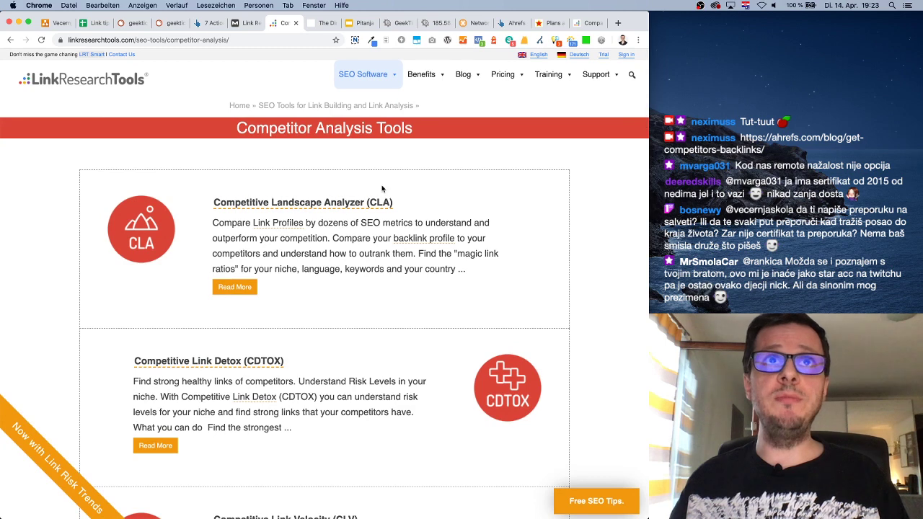
- Highlight the Competitive Landscape Analyzer (CLA) title to point out the tool in the list, and clear the selection
mouse_move(381, 81)
mouse_move(444, 163)
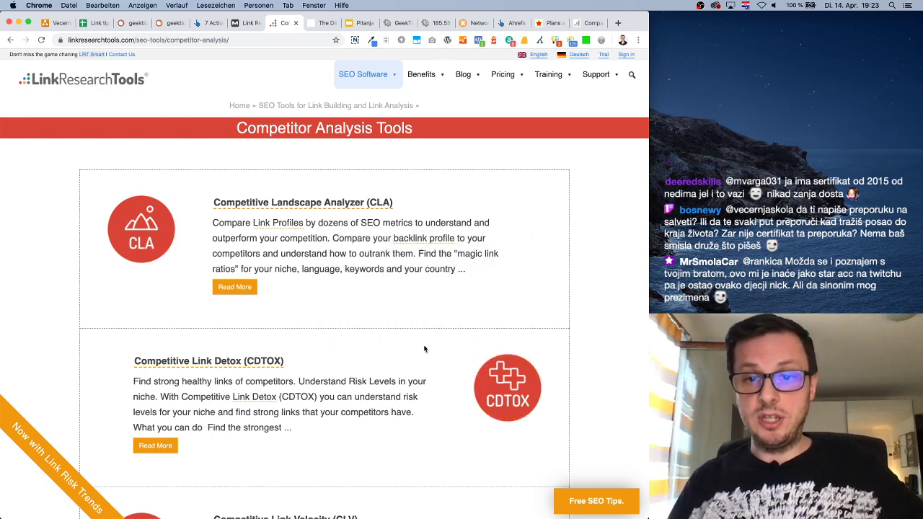
left_click_drag(410, 204, 212, 204)
left_click(406, 267)
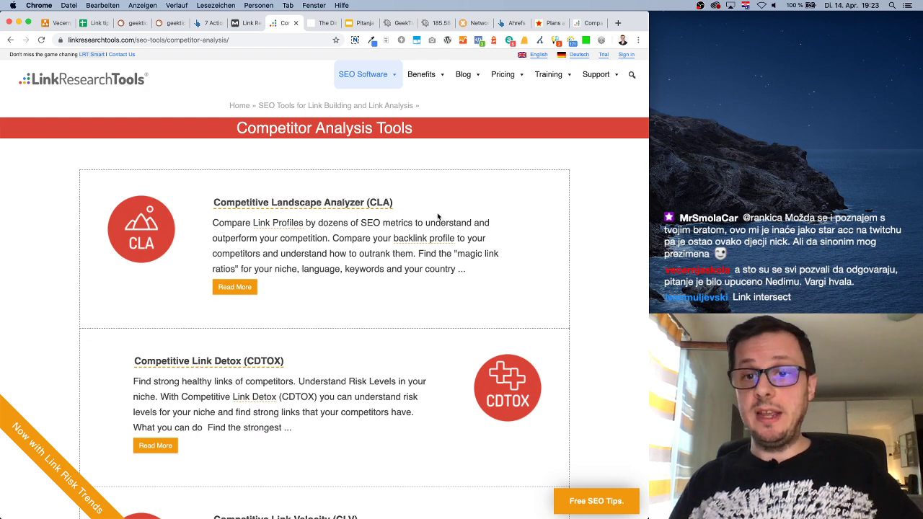
left_click_drag(421, 207, 213, 203)
left_click(468, 267)
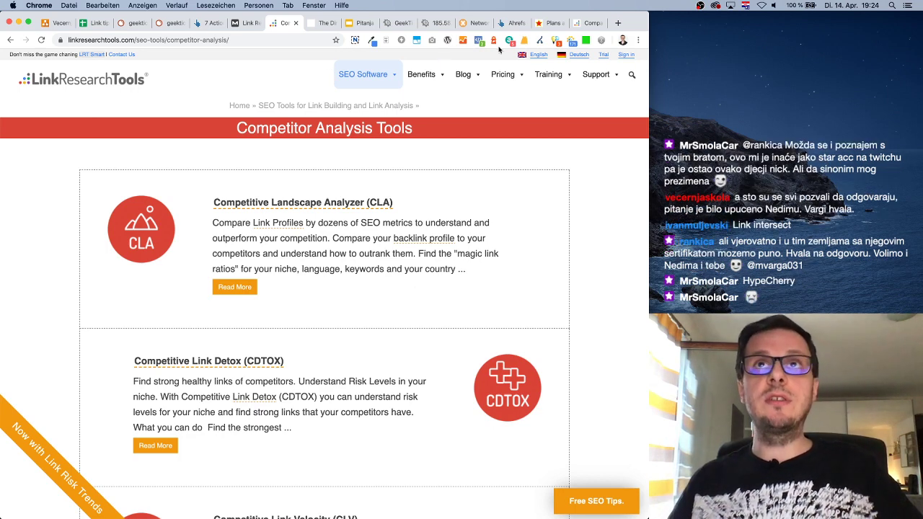
- View the monthly plan prices in the LinkResearchTools plan comparison and return to the Competitor Analysis Tools page
left_click(550, 22)
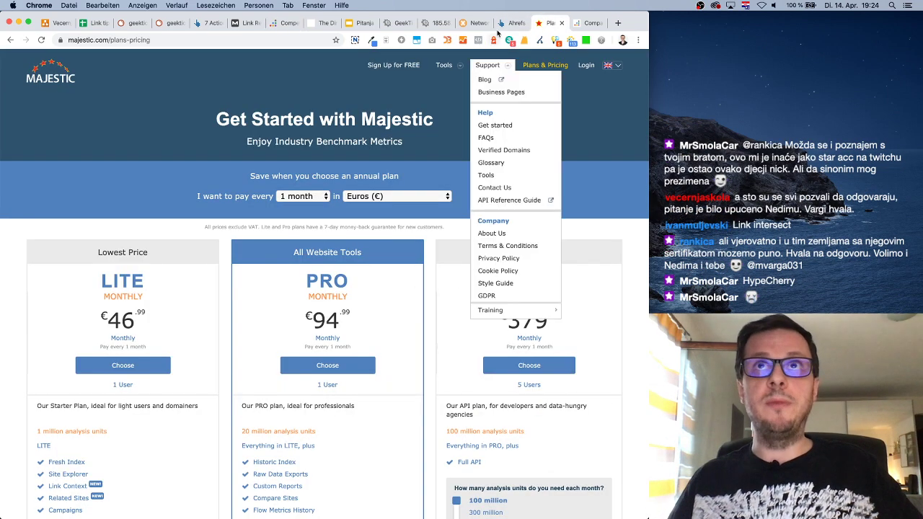
left_click(574, 24)
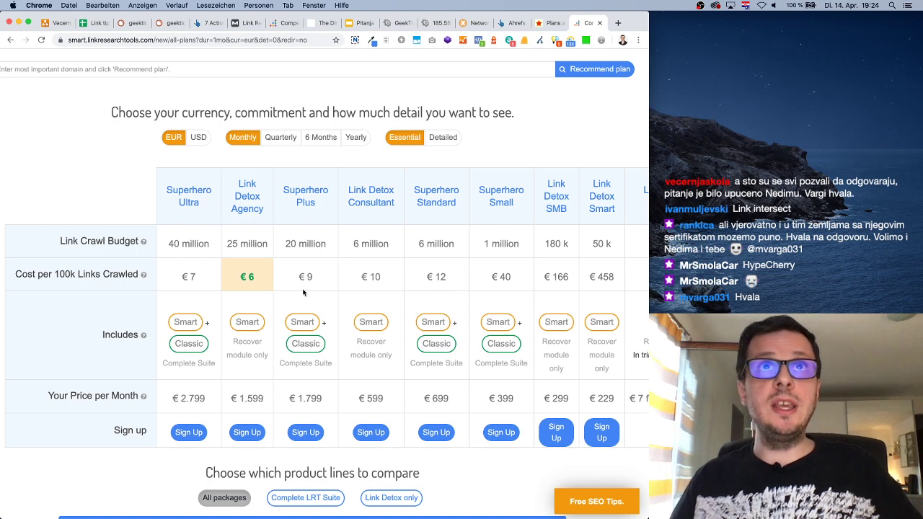
left_click(287, 24)
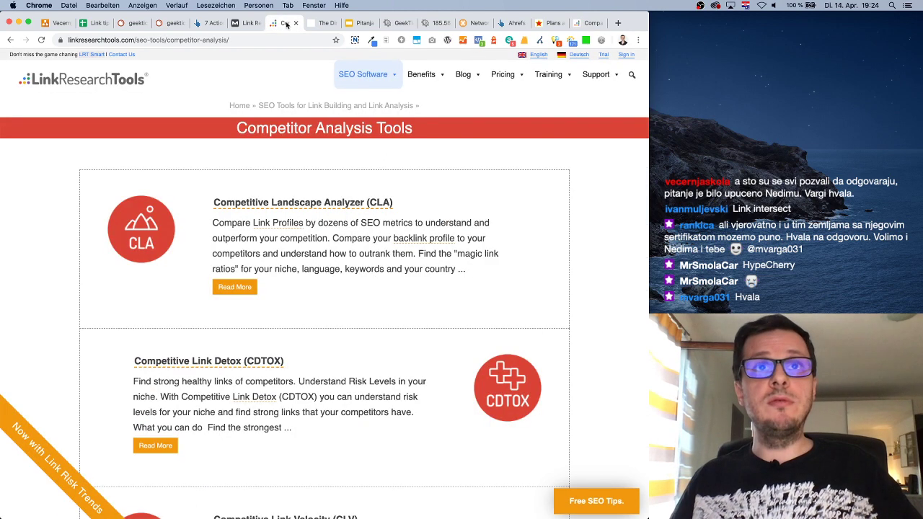
mouse_move(399, 243)
scroll(432, 230, "down", 1)
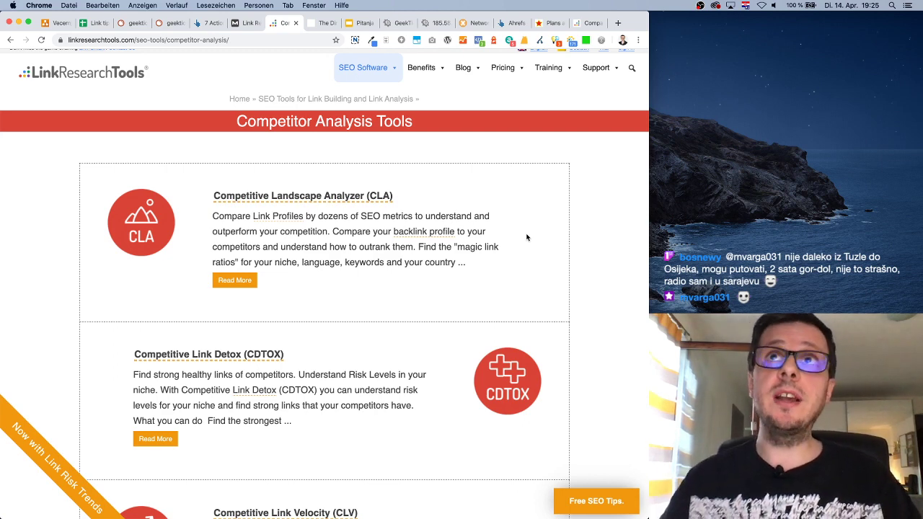
- Reopen the LinkResearchTools plan comparison, highlight the Superhero Ultra plan's monthly price to point it out, and clear the selection
left_click(581, 22)
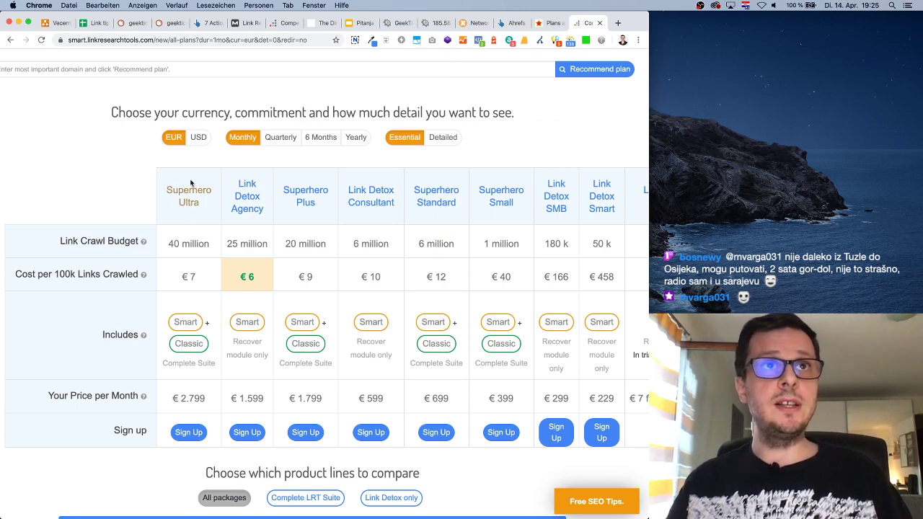
left_click_drag(208, 398, 179, 398)
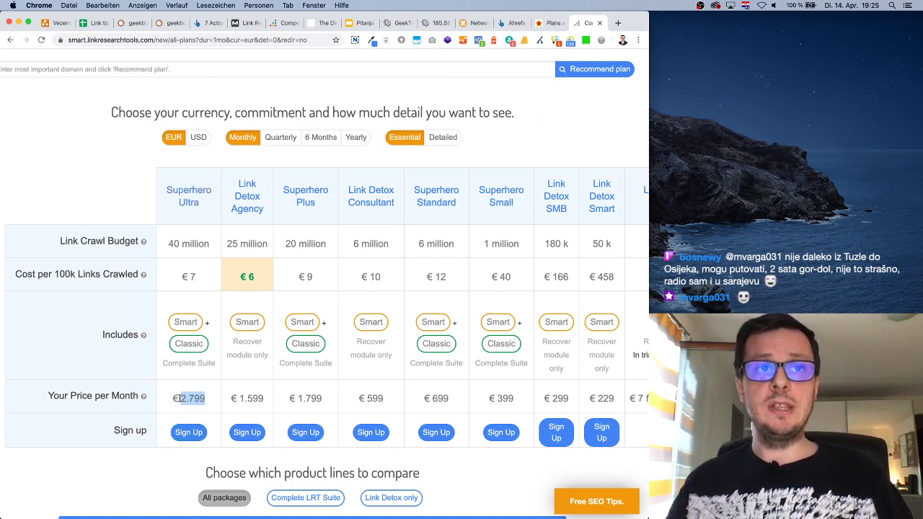
left_click(185, 399)
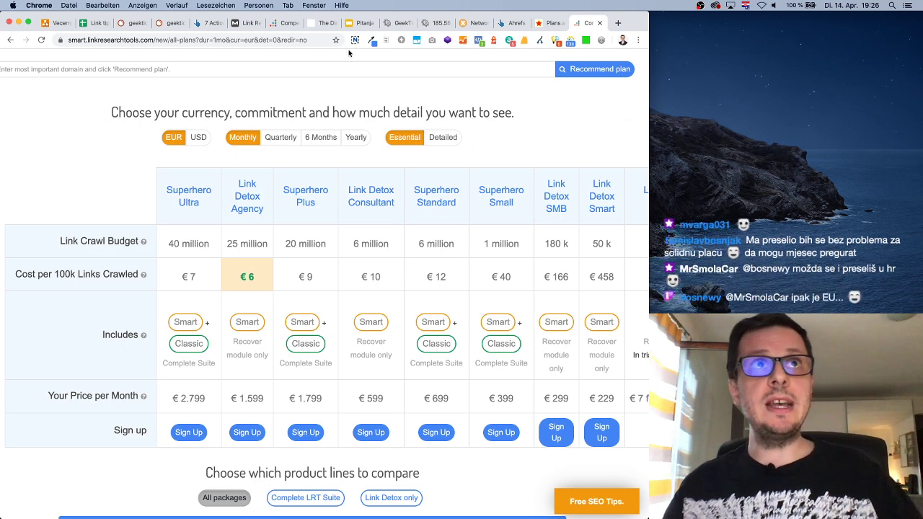
scroll(353, 81, "left", 1)
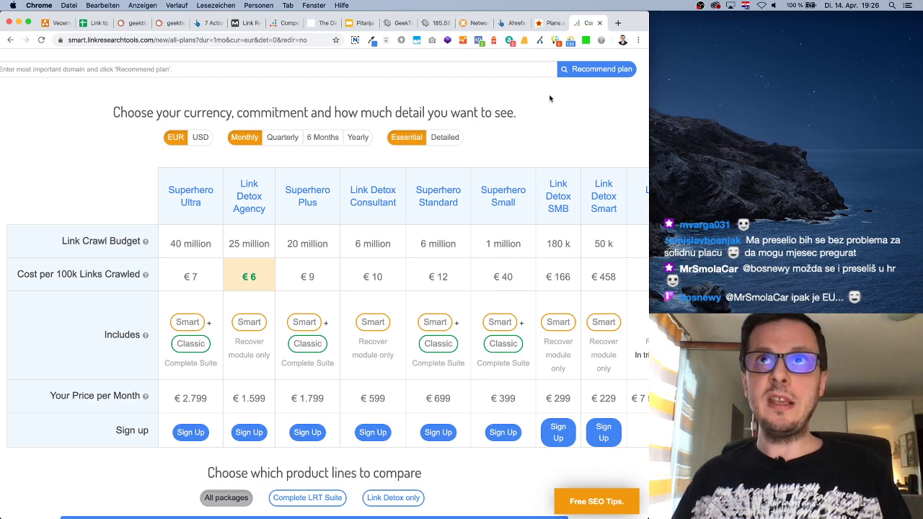
left_click(617, 23)
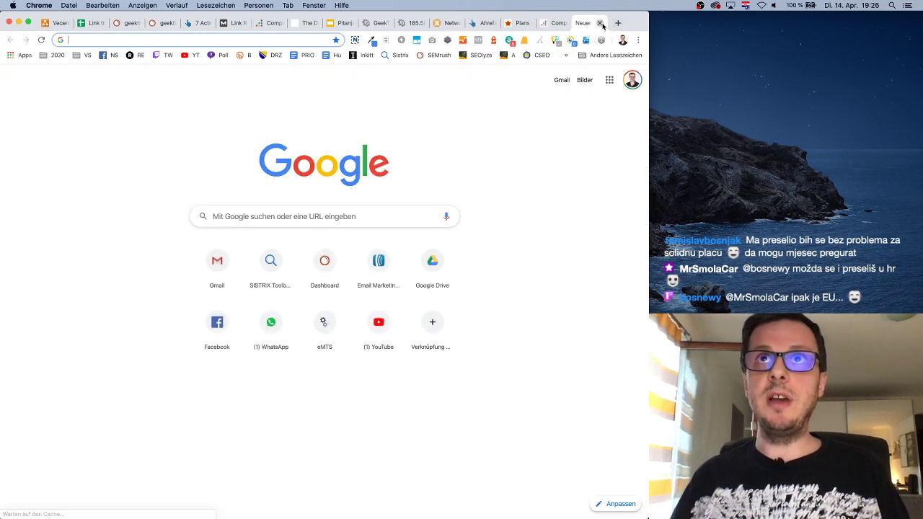
left_click(599, 23)
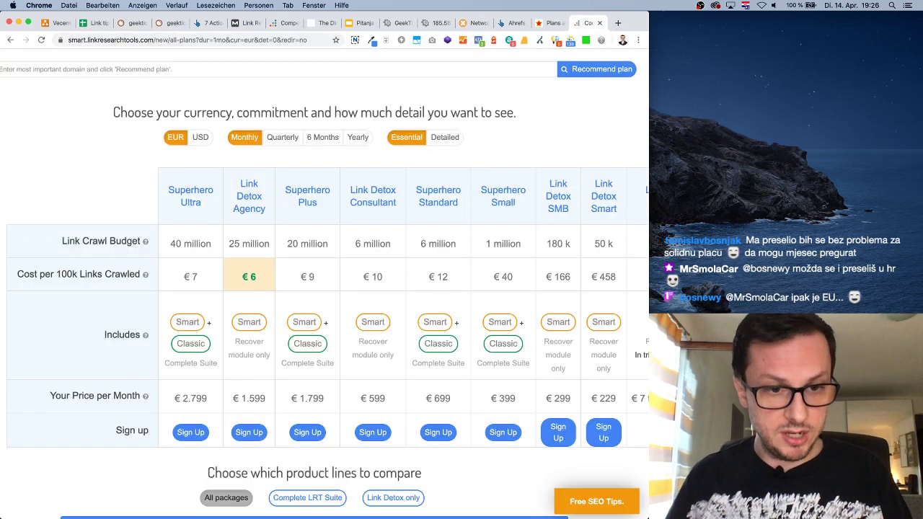